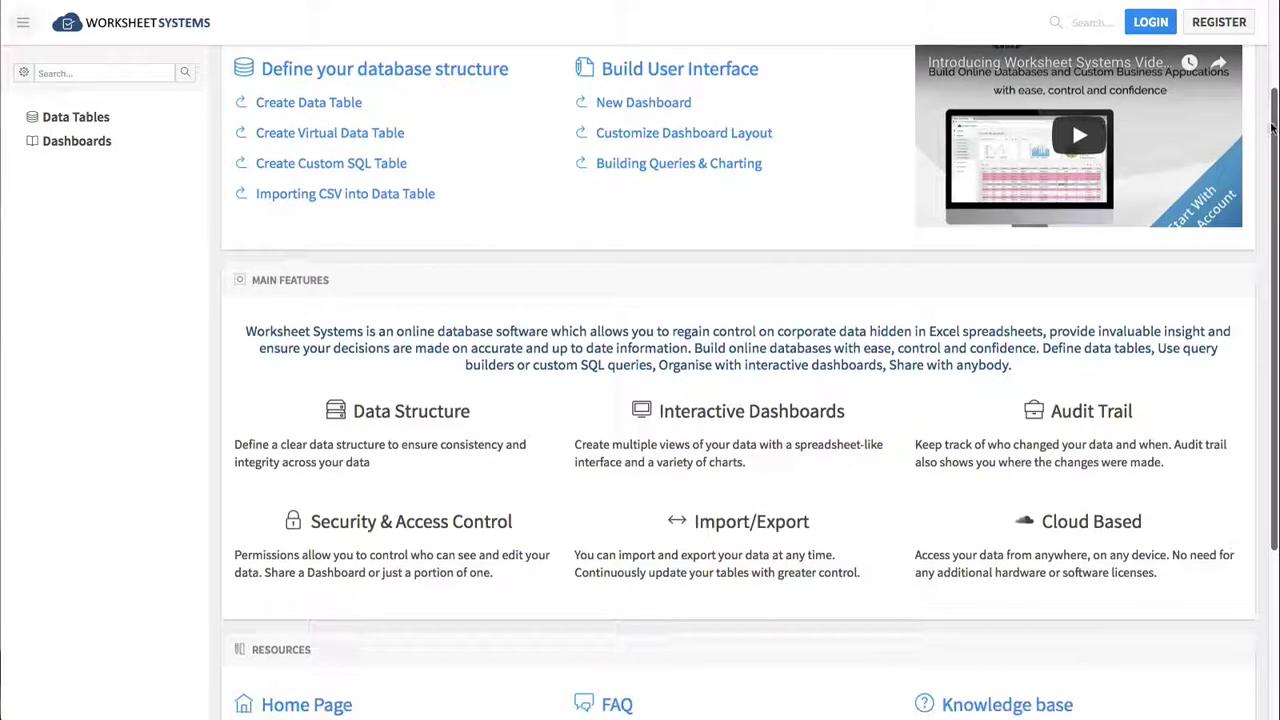
Look over the welcome page's getting-started links, main features and resources.
scroll(1260, 285, down, 4)
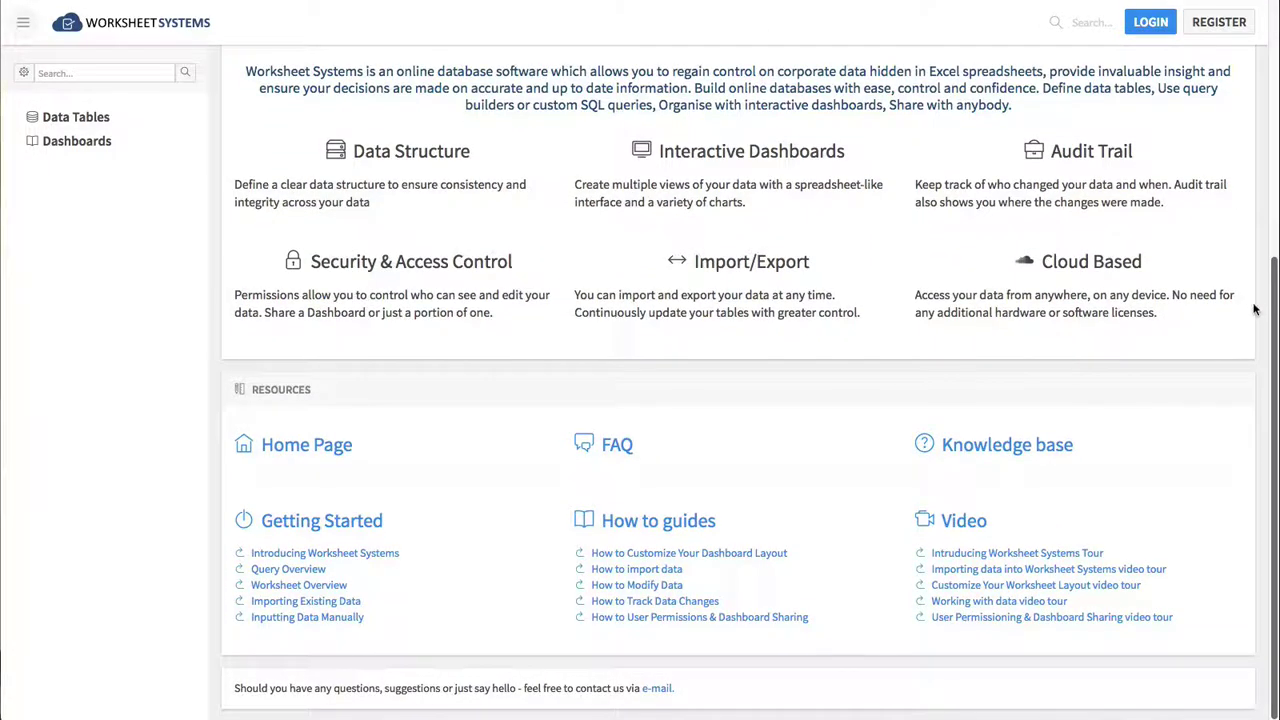
scroll(1256, 300, up, 3)
scroll(1263, 212, up, 5)
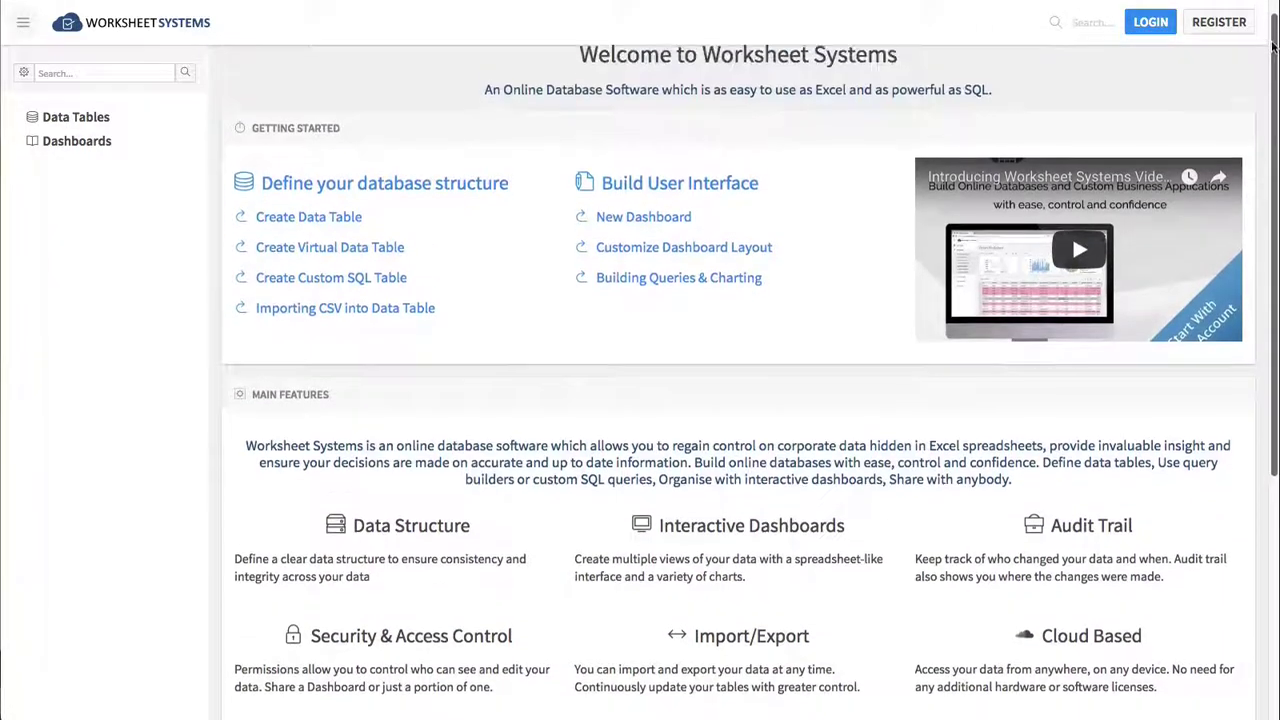
drag(1273, 45, 1273, 27)
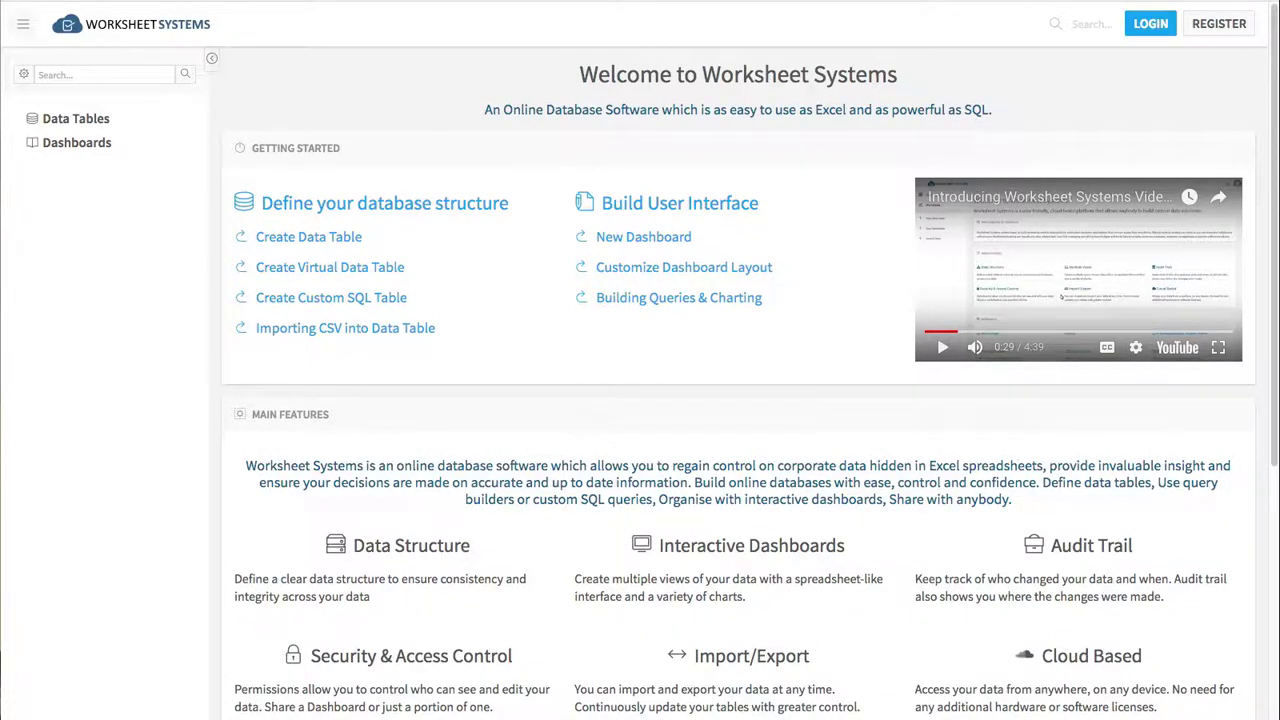
Log in with the account's user name and password.
click(1148, 25)
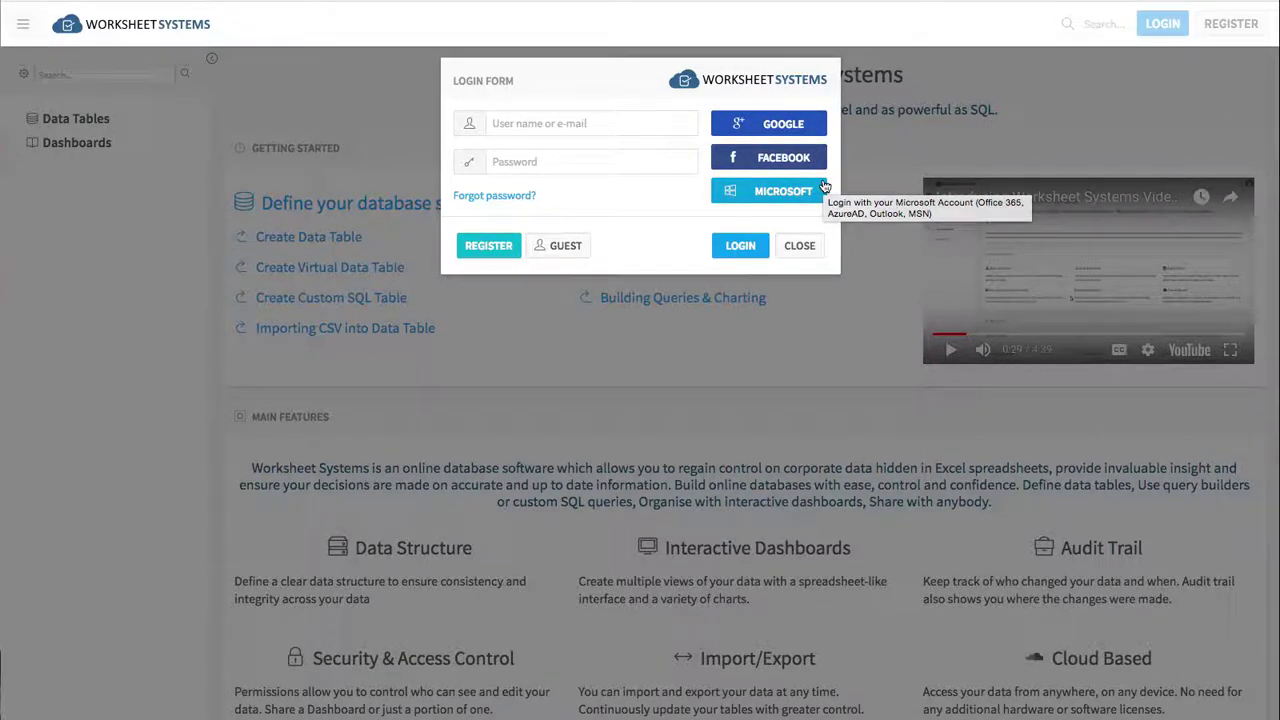
click(628, 122)
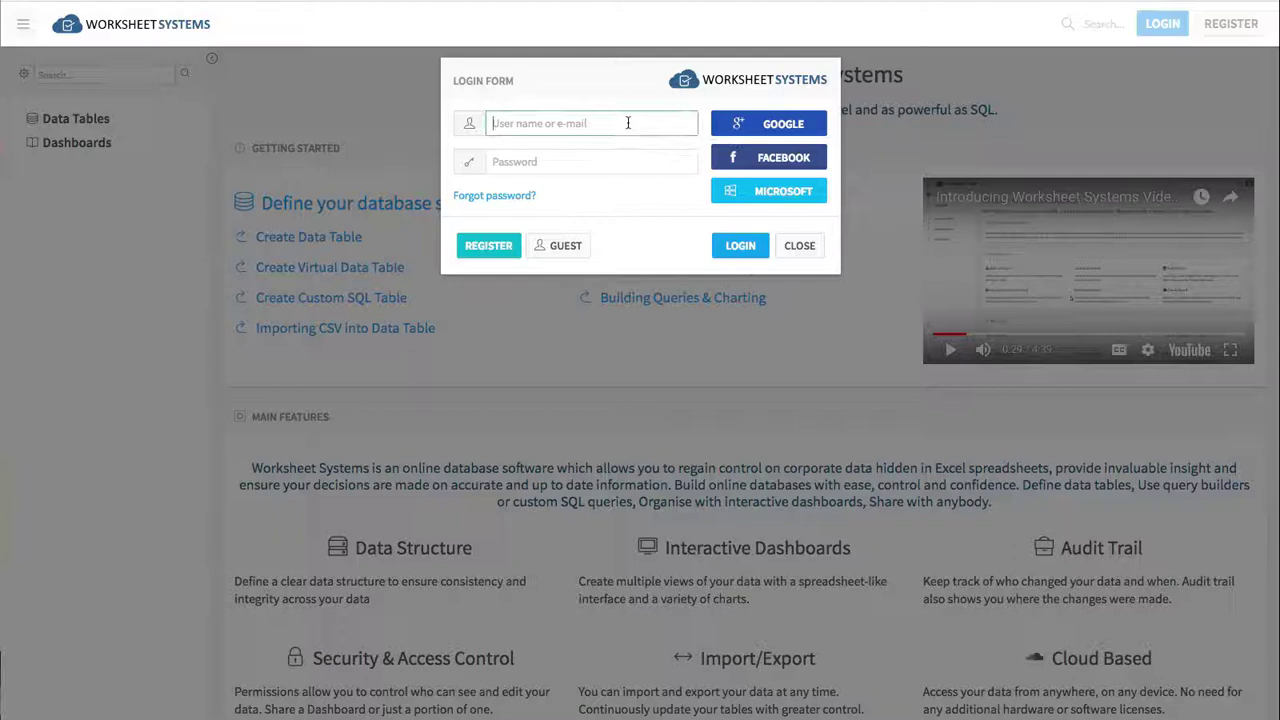
text(DemoUser)
click(606, 161)
text(•••••)
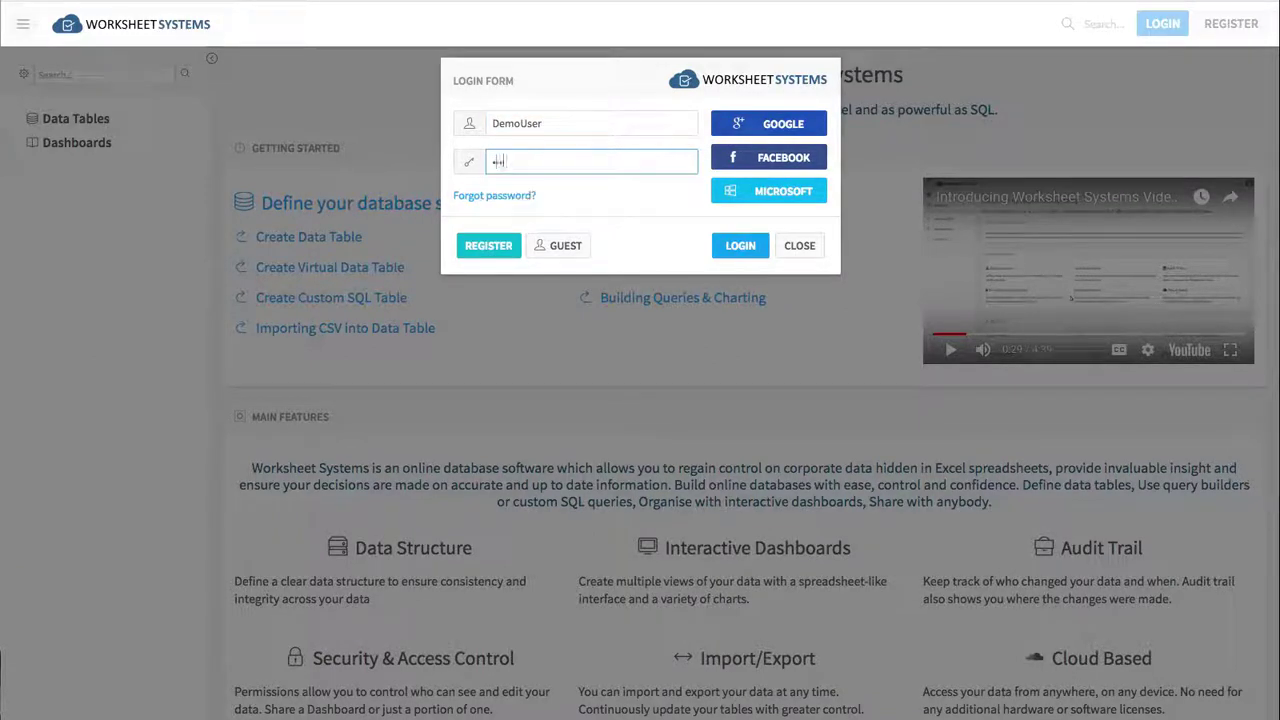
click(737, 246)
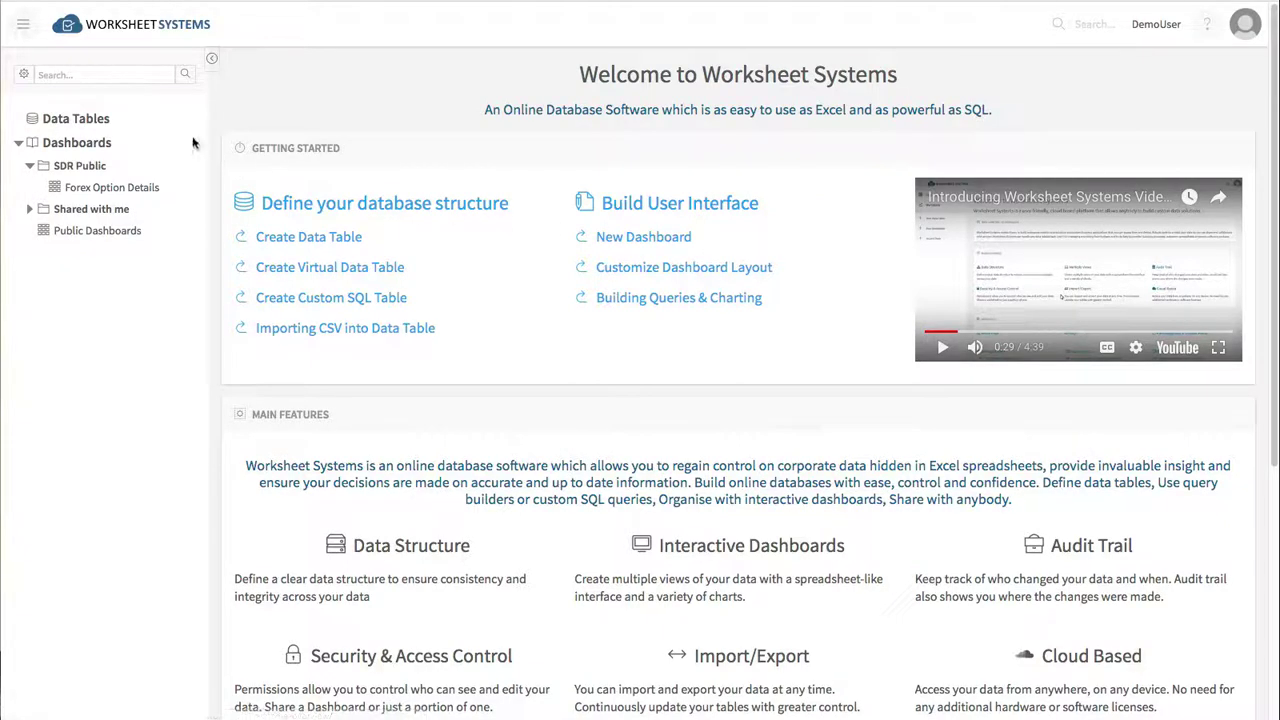
Collapse the Dashboards tree, then create and save a new data table with the default name and fields.
click(18, 144)
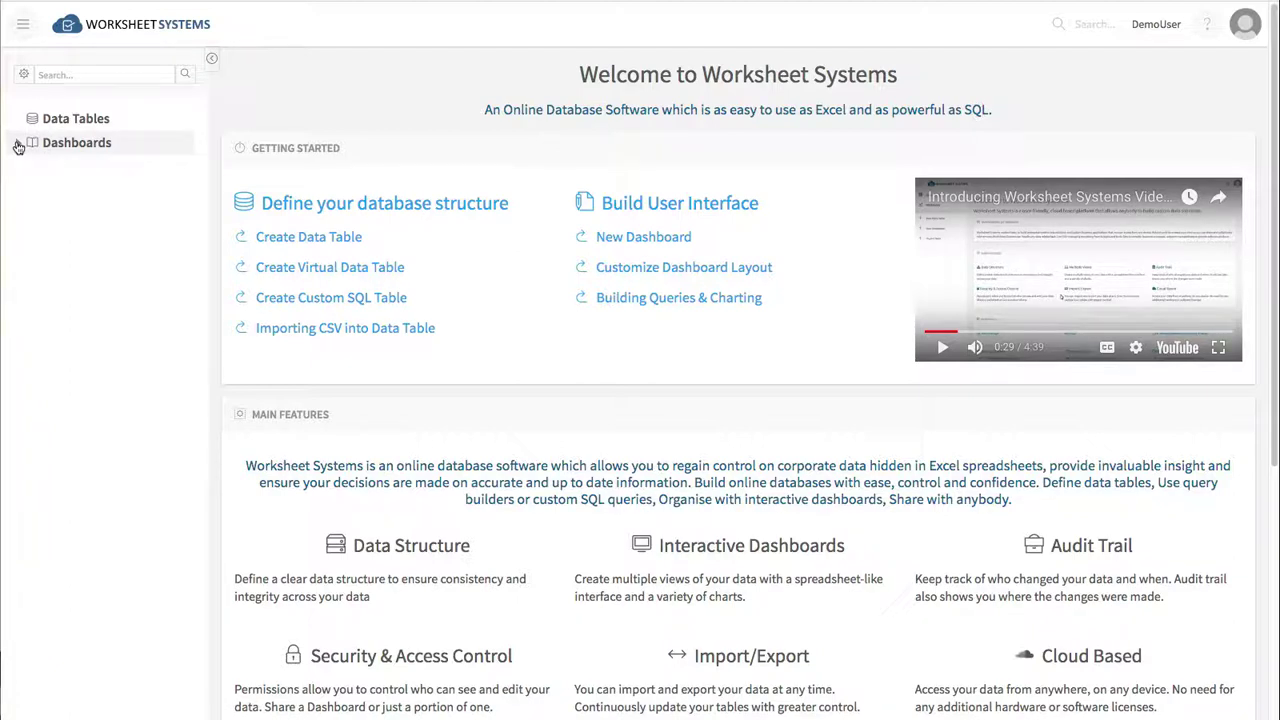
click(24, 26)
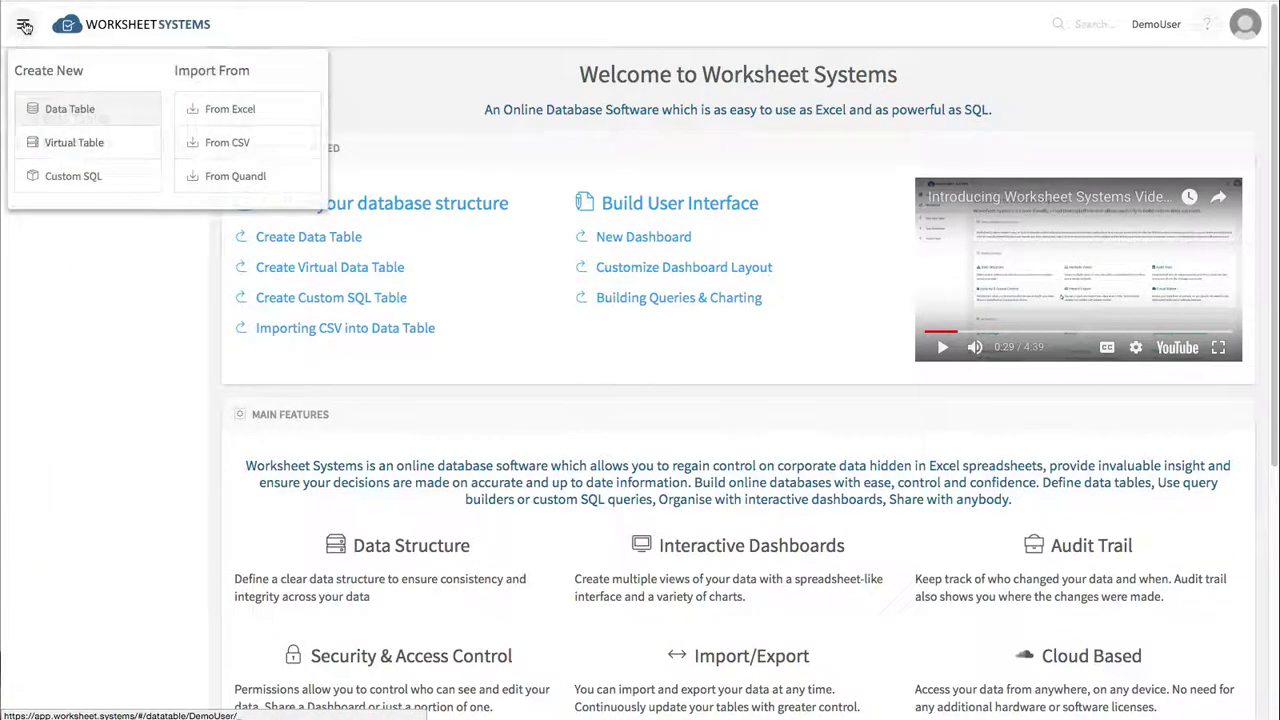
click(79, 110)
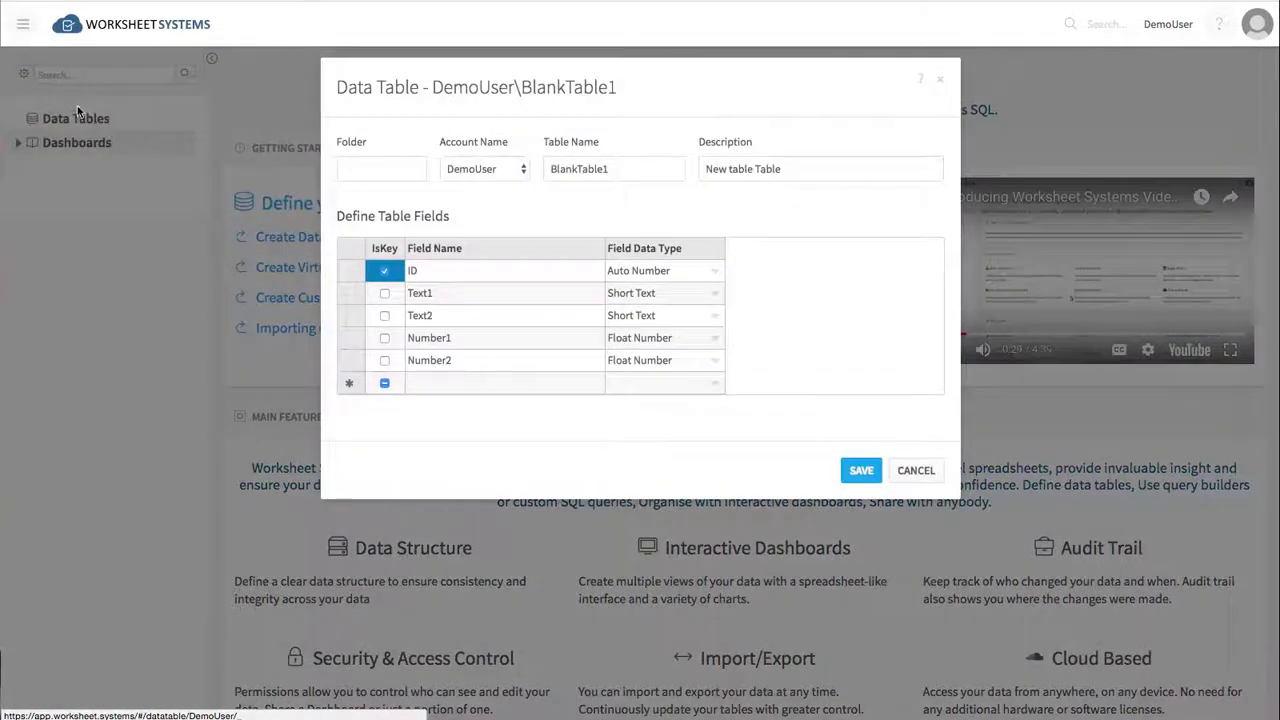
click(858, 470)
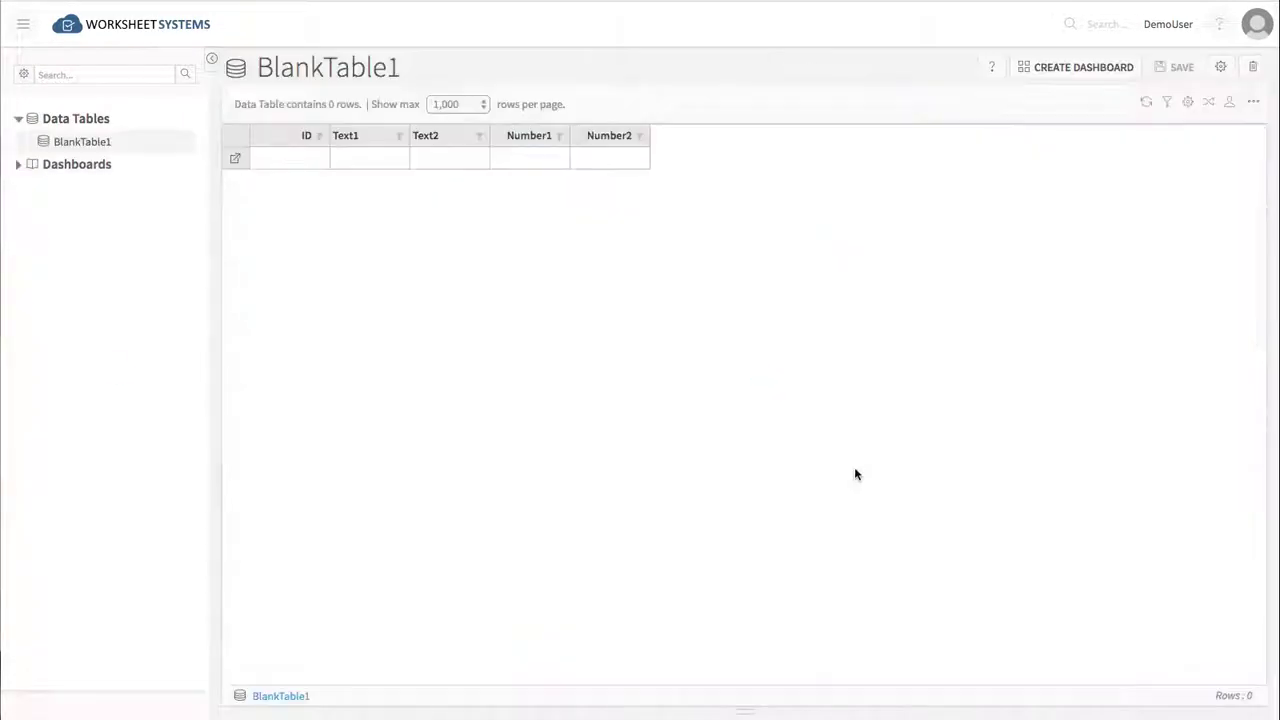
Enter "Text here" in the Text1 column of the blank table's first two rows.
click(363, 160)
text(Text here)
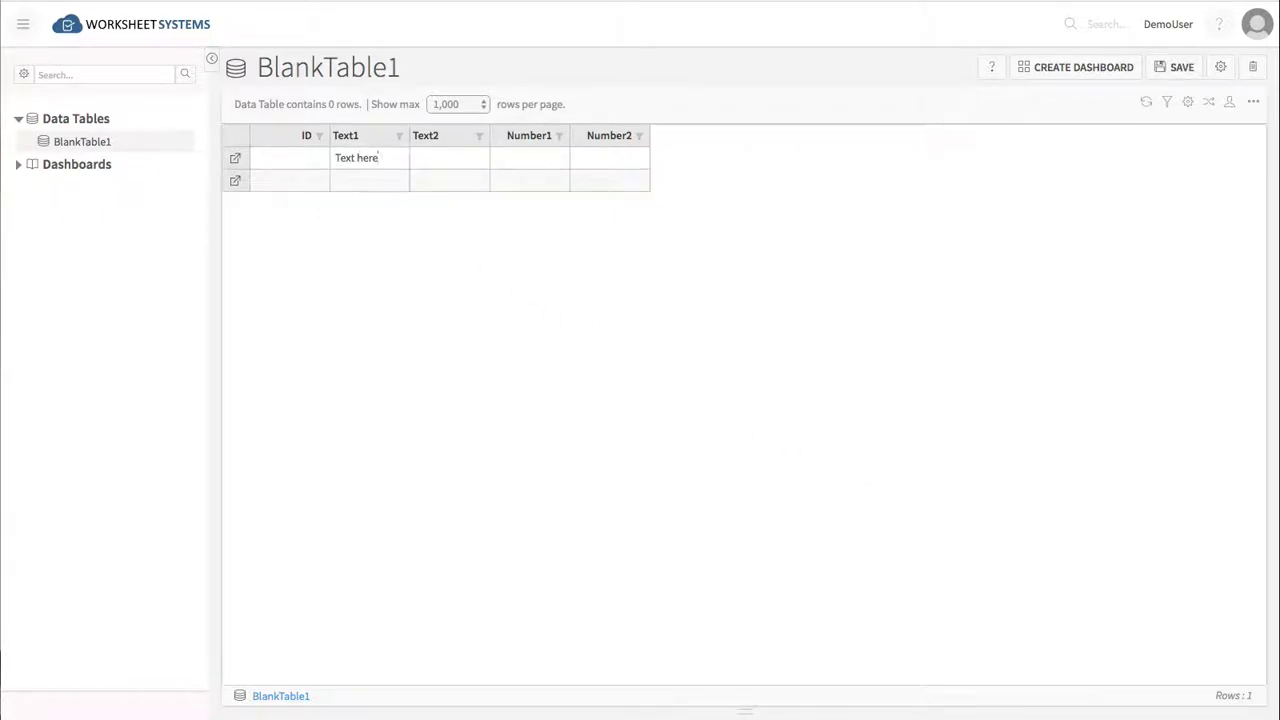
key(Return)
click(366, 180)
text(Text here)
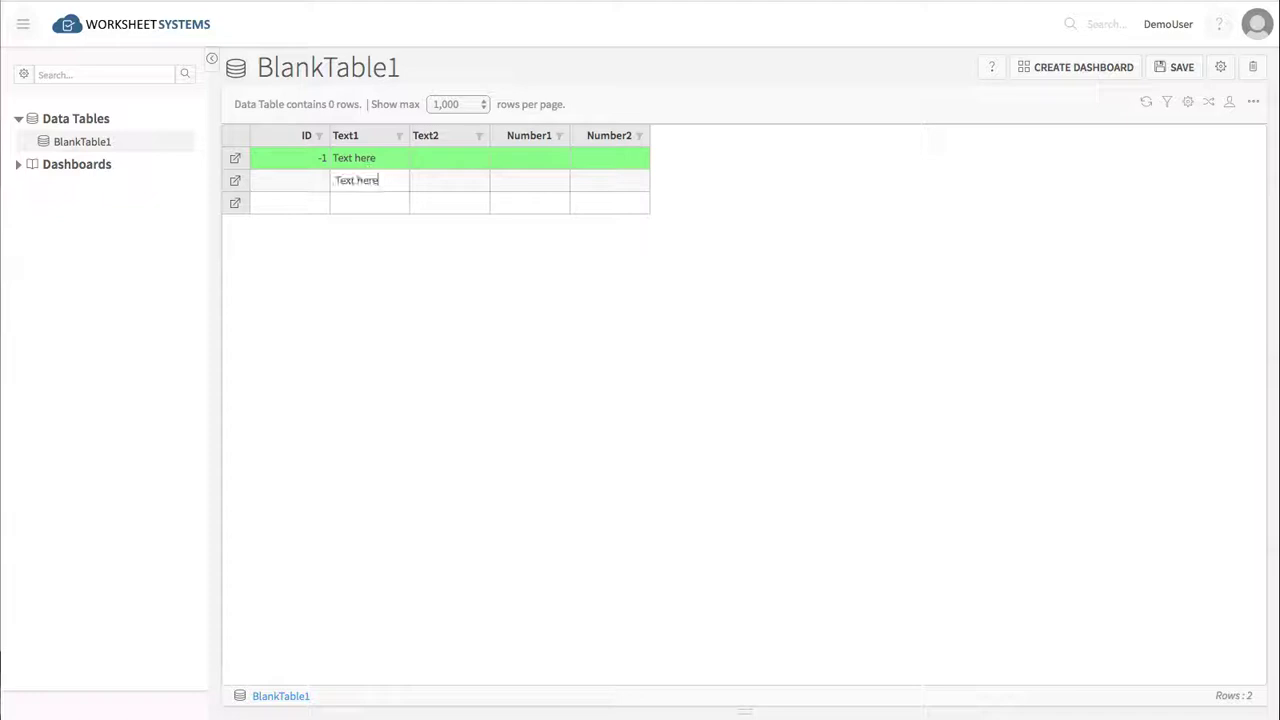
Import SampleSuperstoreSales.csv from the Falcon Soft folder as a new data table, keeping the proposed field mappings.
click(23, 24)
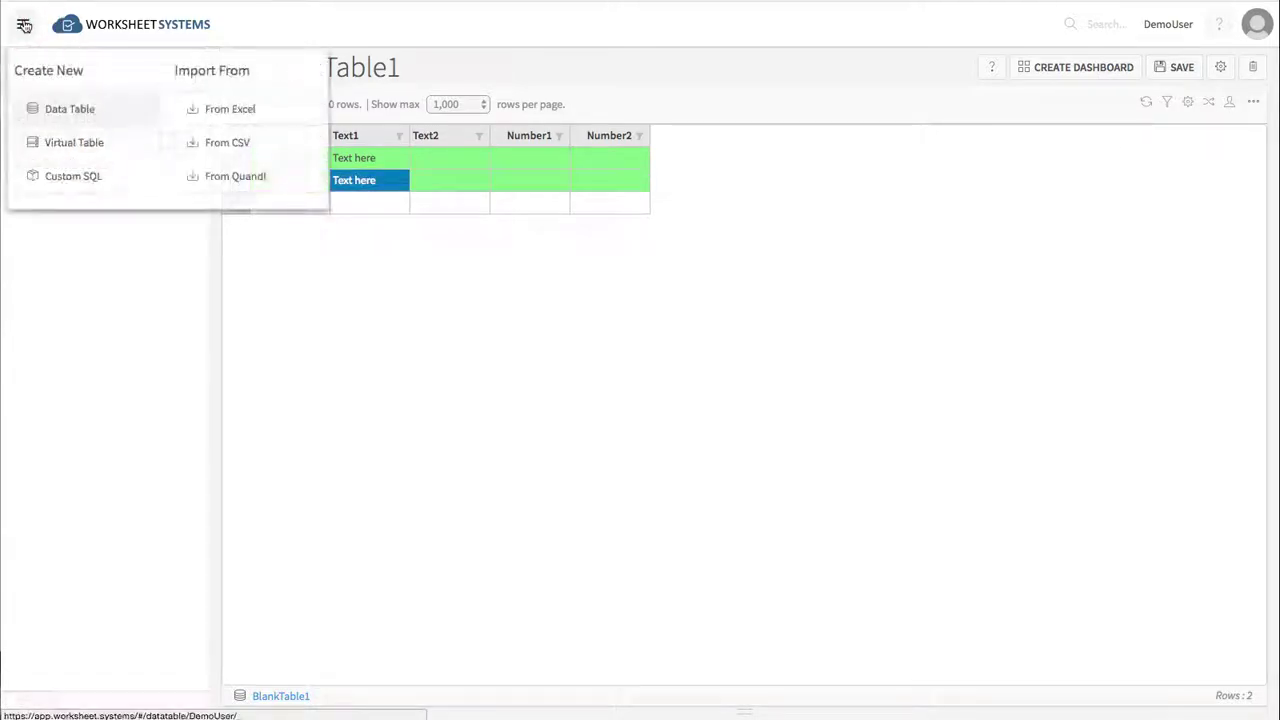
click(260, 145)
click(292, 149)
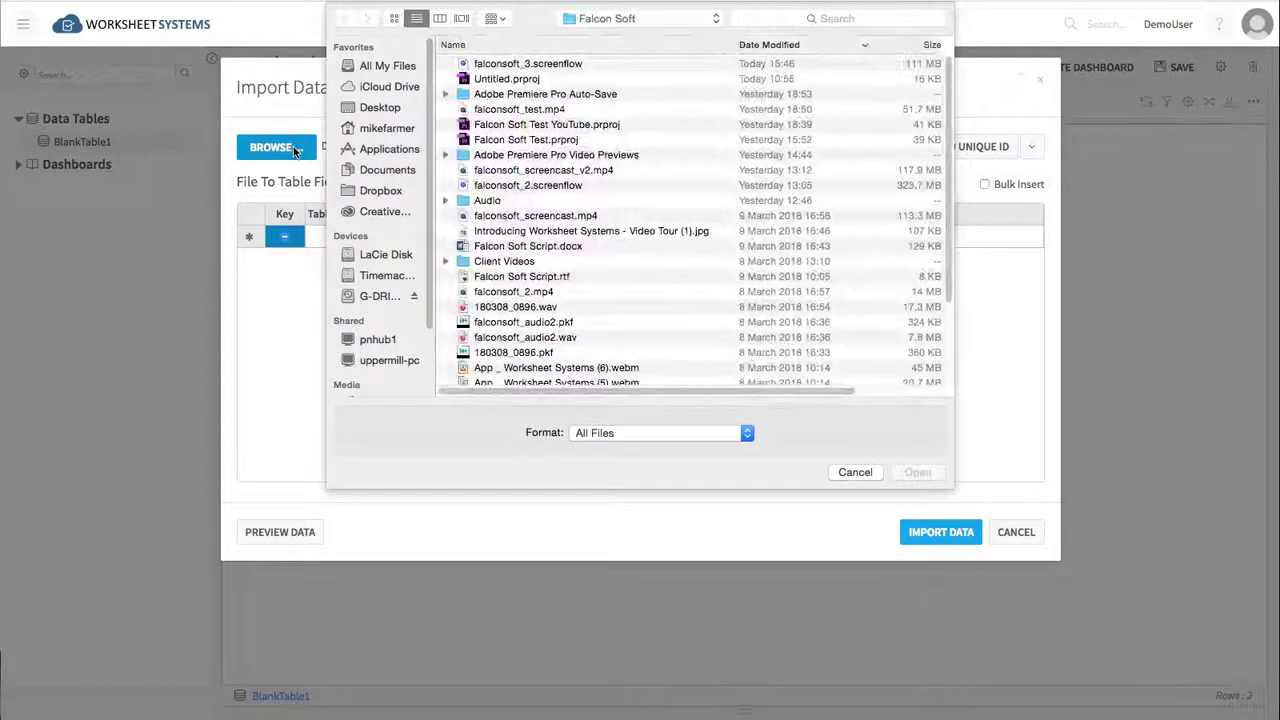
scroll(848, 188, down, 5)
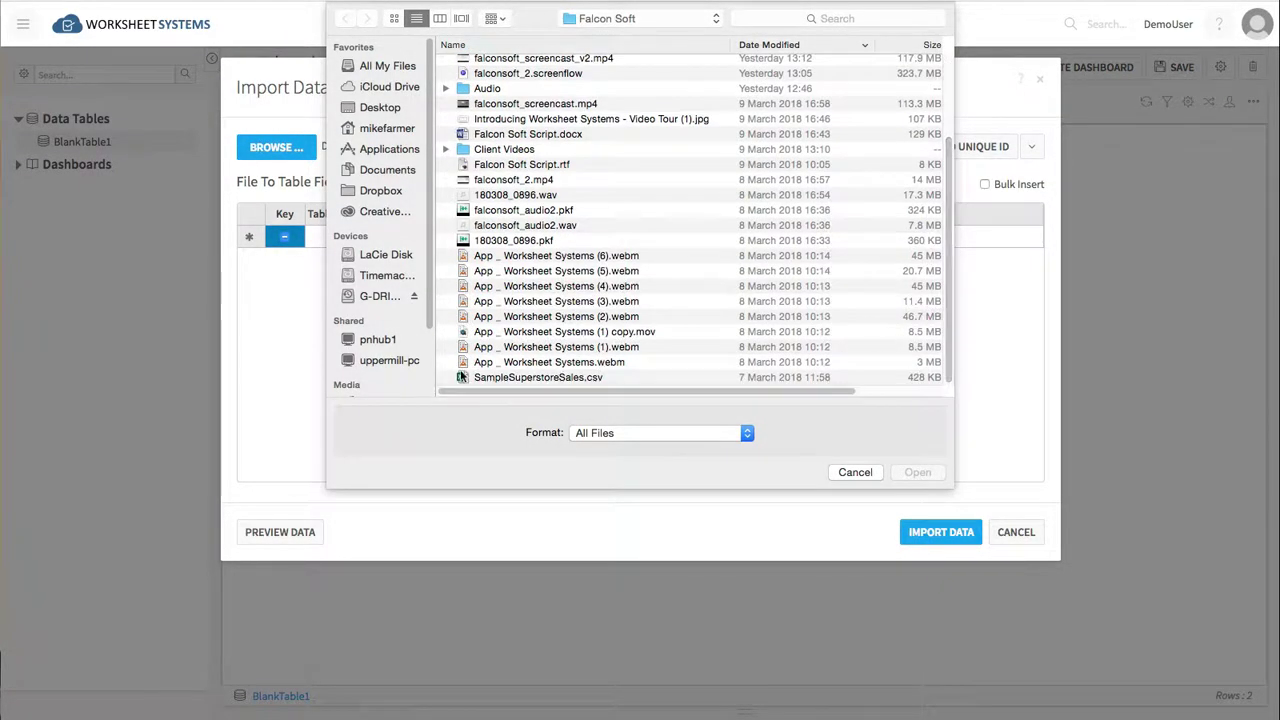
click(830, 377)
click(917, 472)
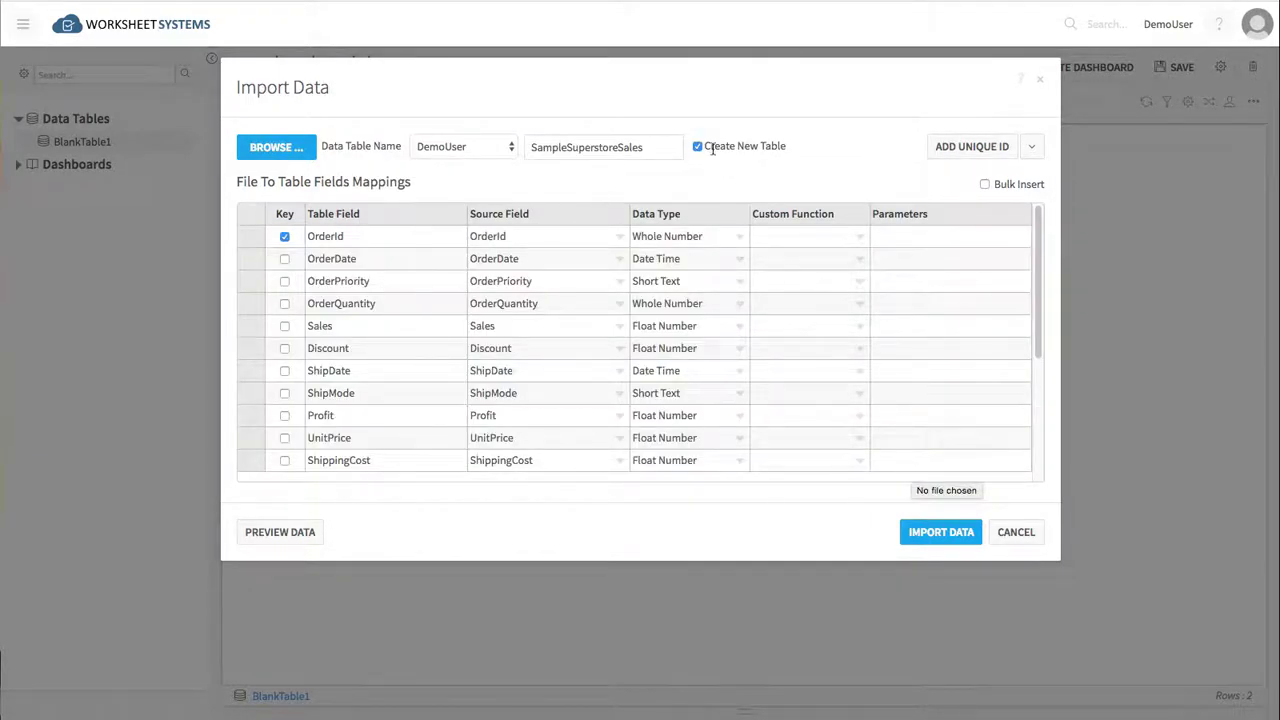
click(942, 535)
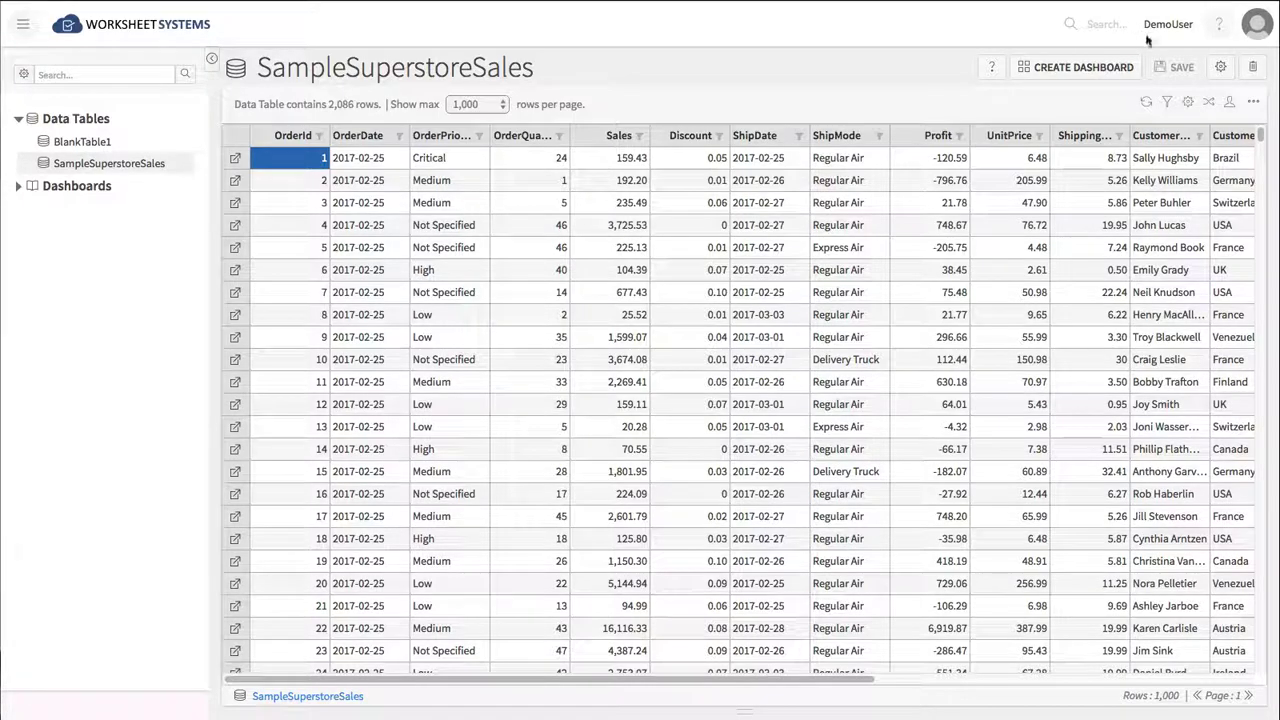
Examine the field names, data types and key setting in the SampleSuperstoreSales table definition, leaving it unchanged.
click(1221, 67)
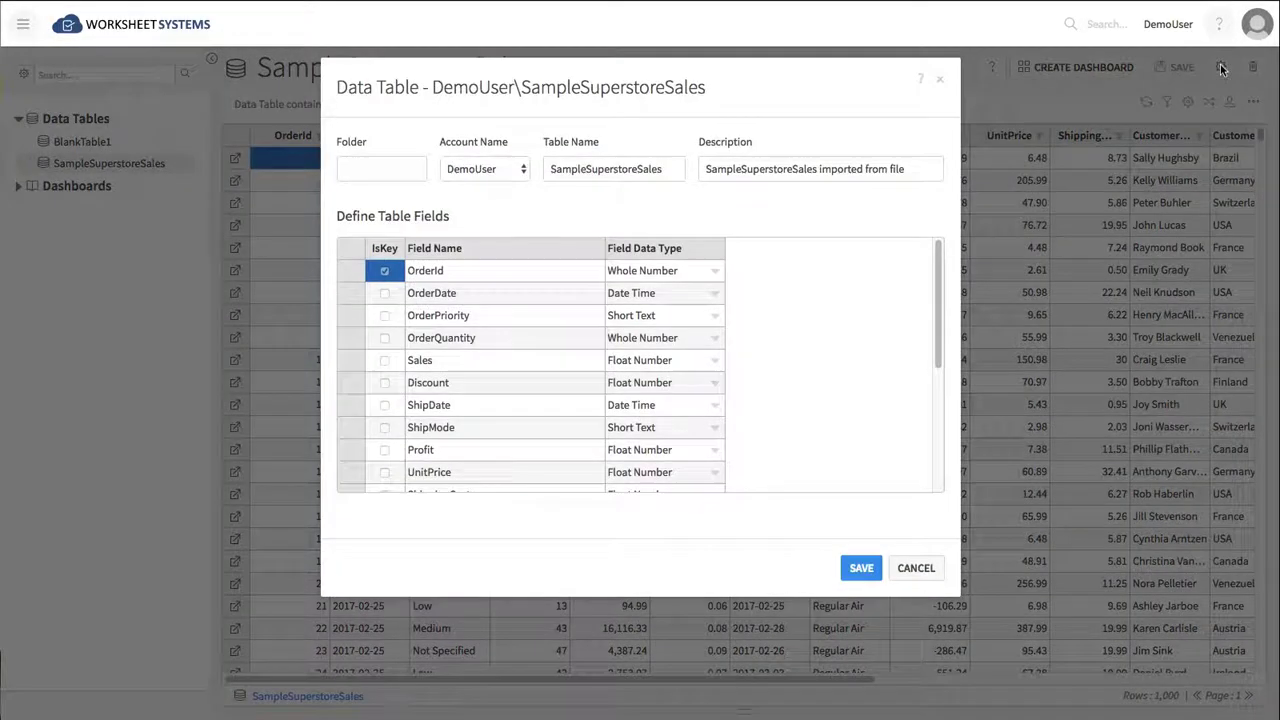
drag(940, 282, 942, 557)
click(930, 568)
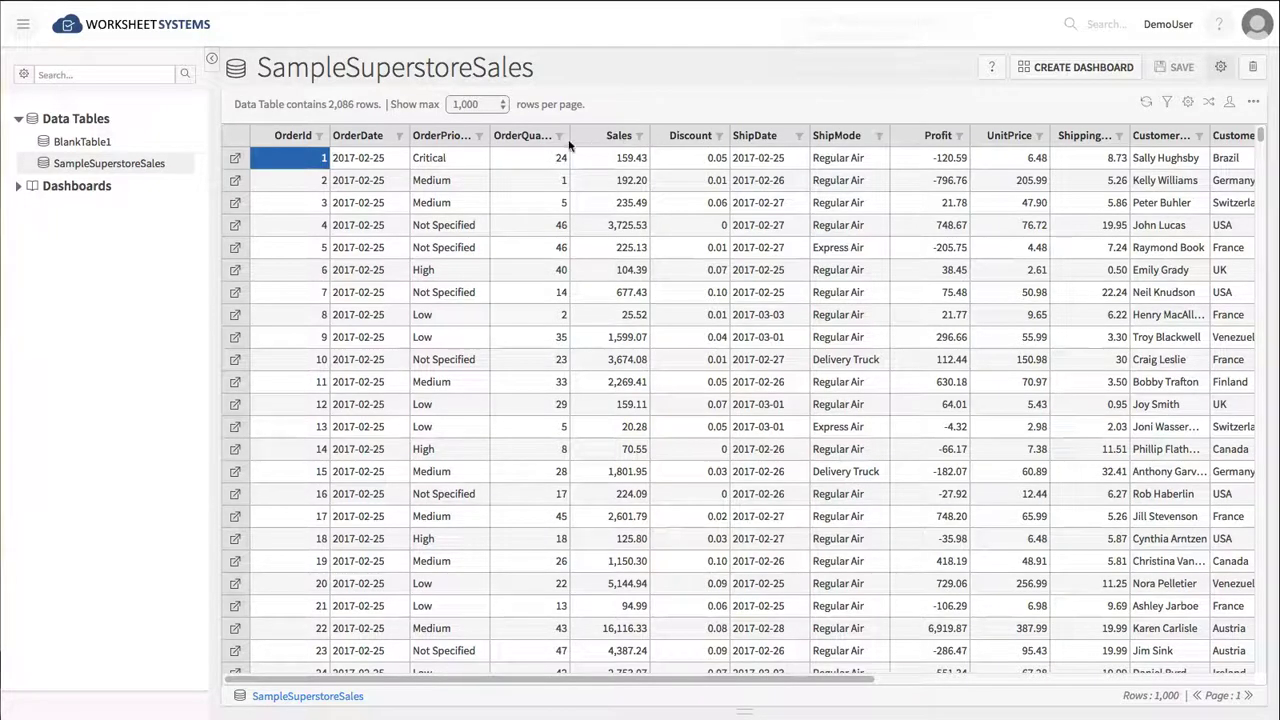
Widen the OrderPriority column and filter it to the values High and Critical.
drag(489, 141, 590, 142)
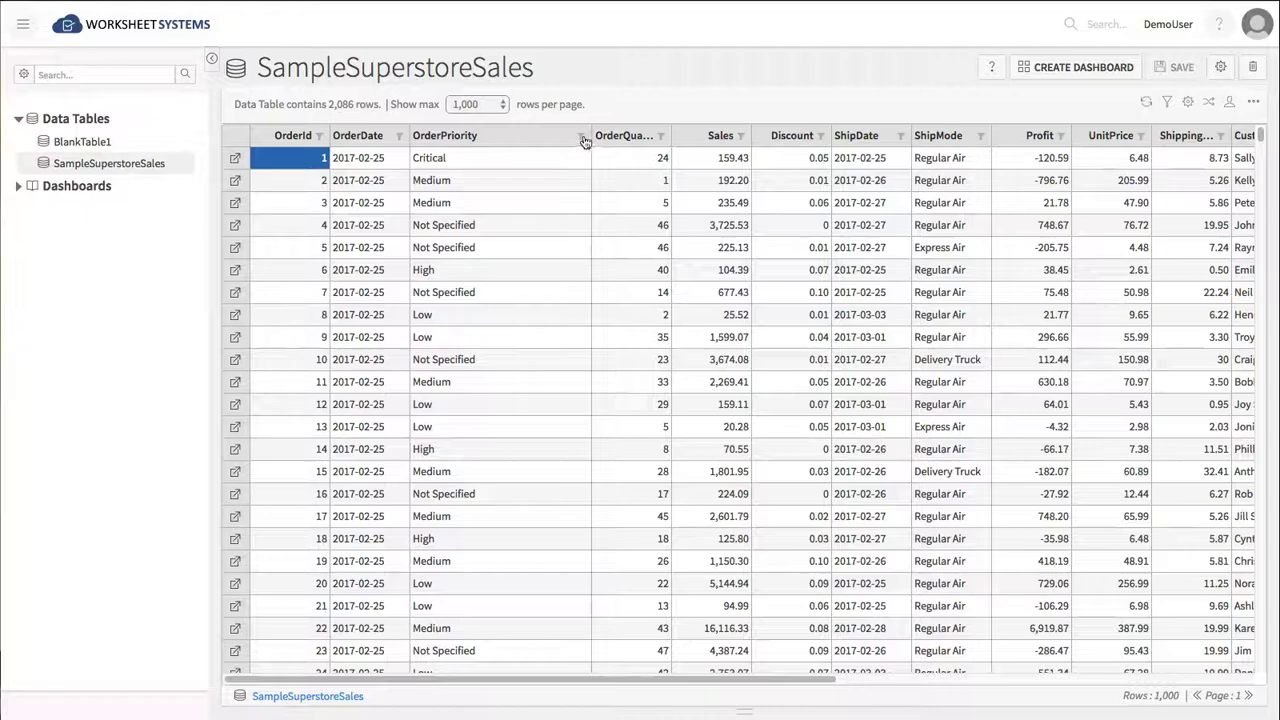
click(582, 137)
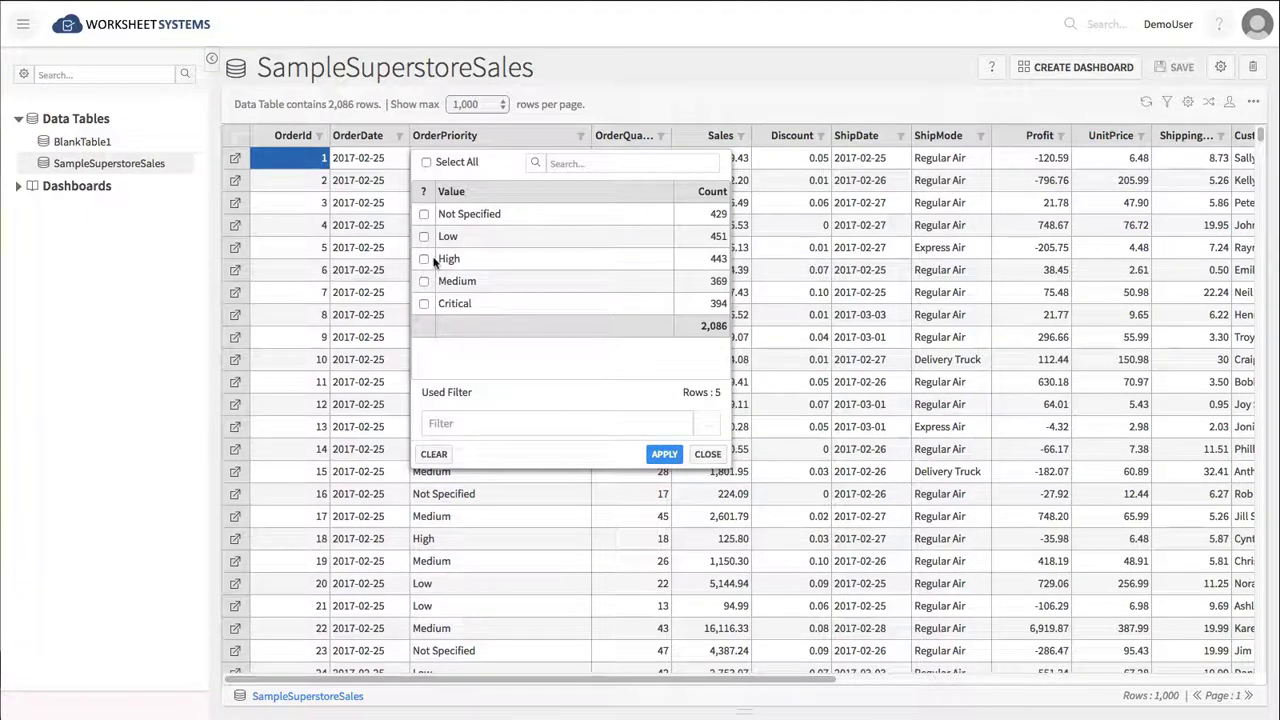
click(423, 258)
click(424, 302)
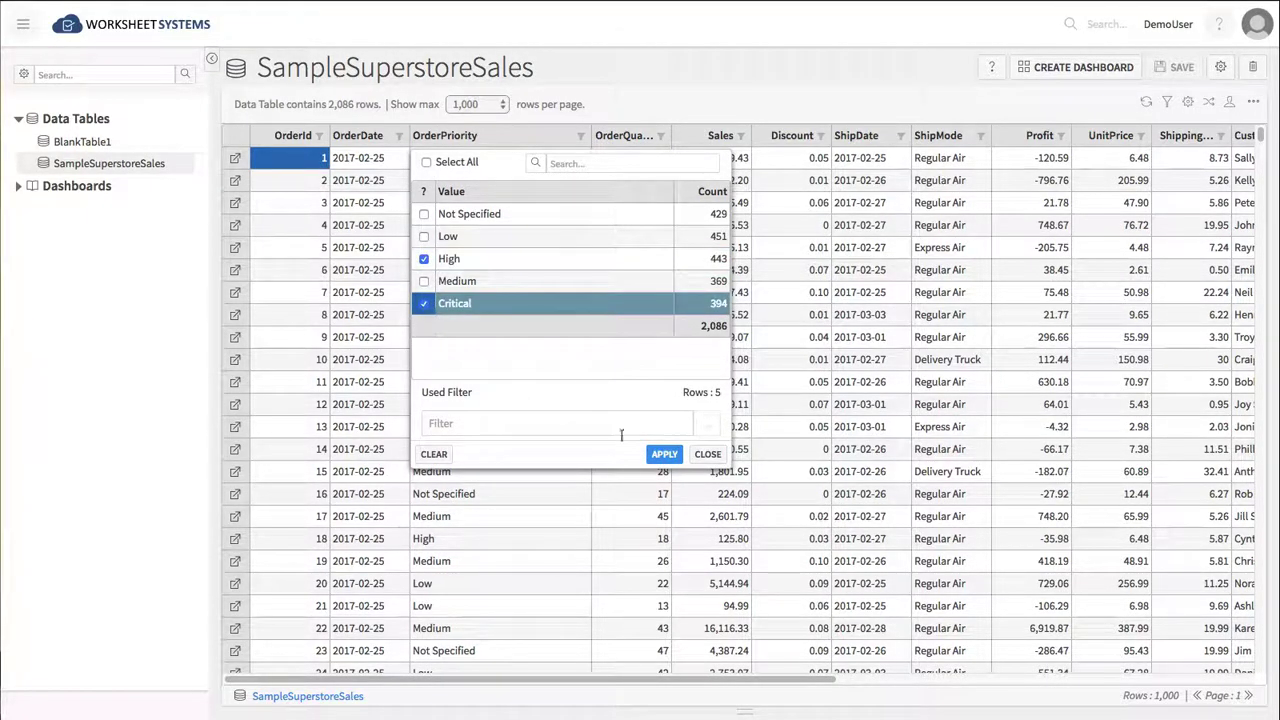
click(663, 453)
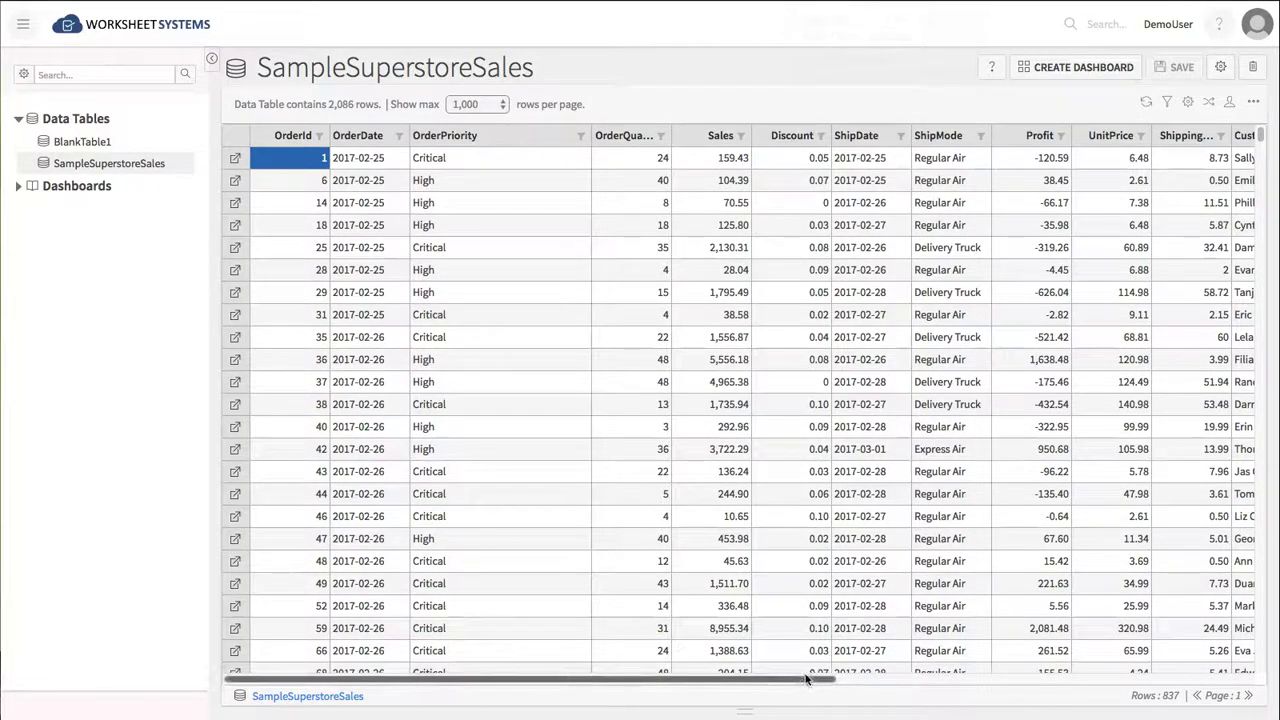
Filter the customer country column to Italy and Brazil.
drag(806, 679, 941, 679)
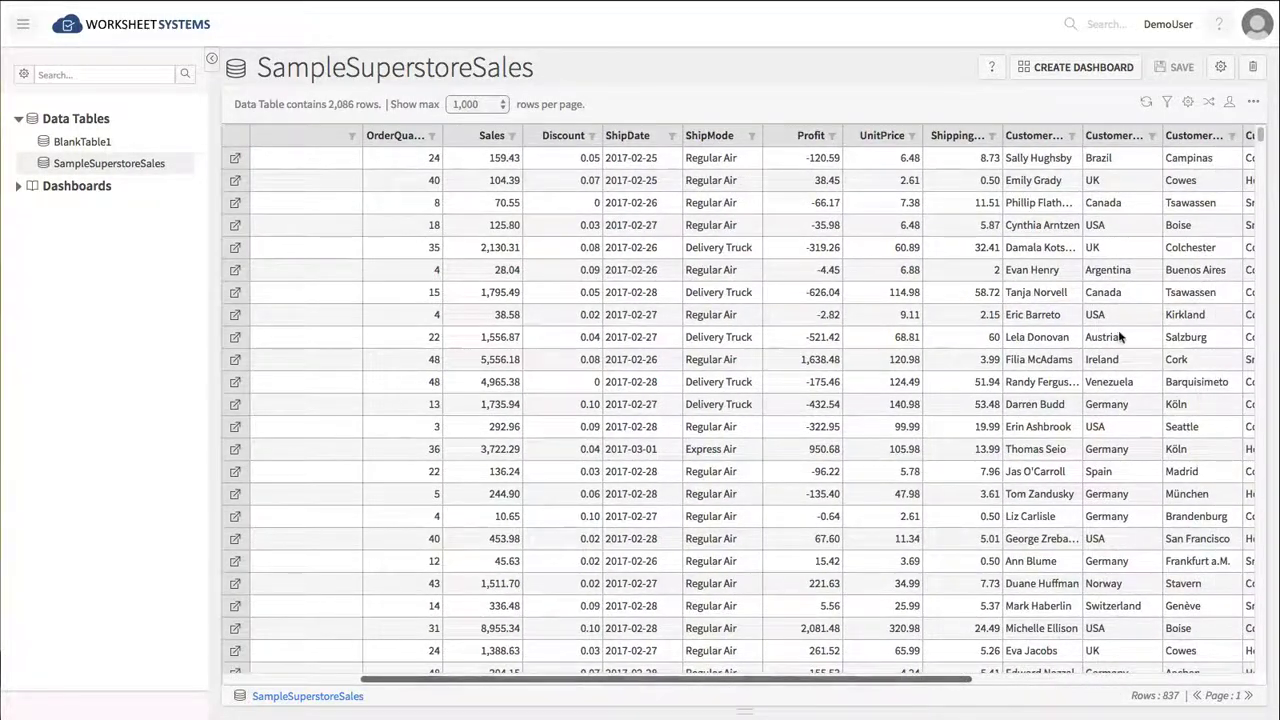
click(1154, 137)
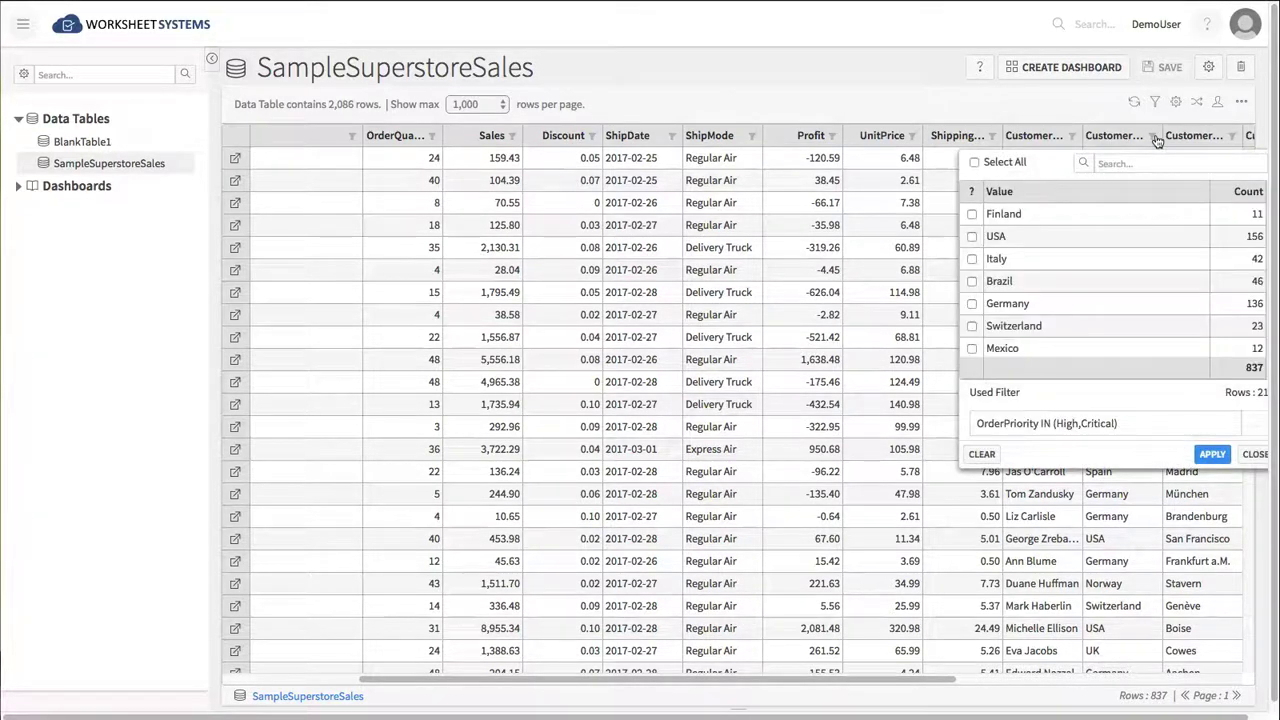
click(972, 258)
click(972, 281)
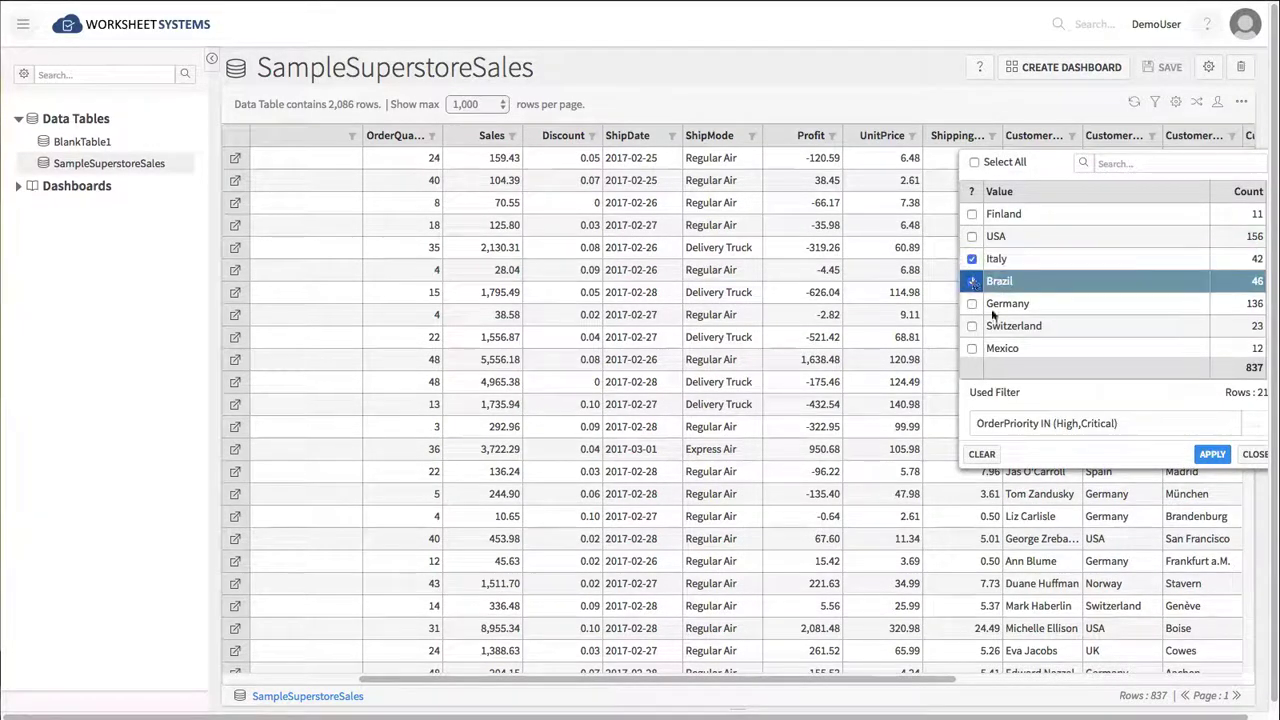
click(1212, 454)
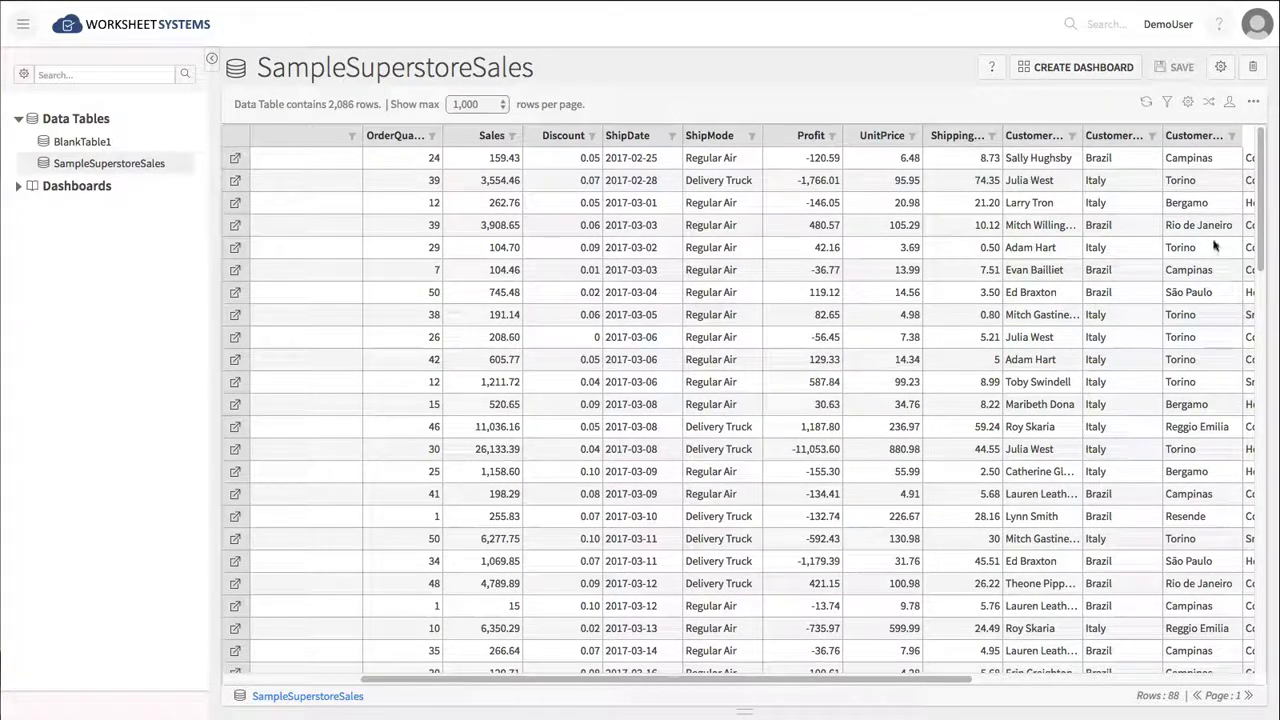
Clear all filters from the SampleSuperstoreSales table.
click(1167, 101)
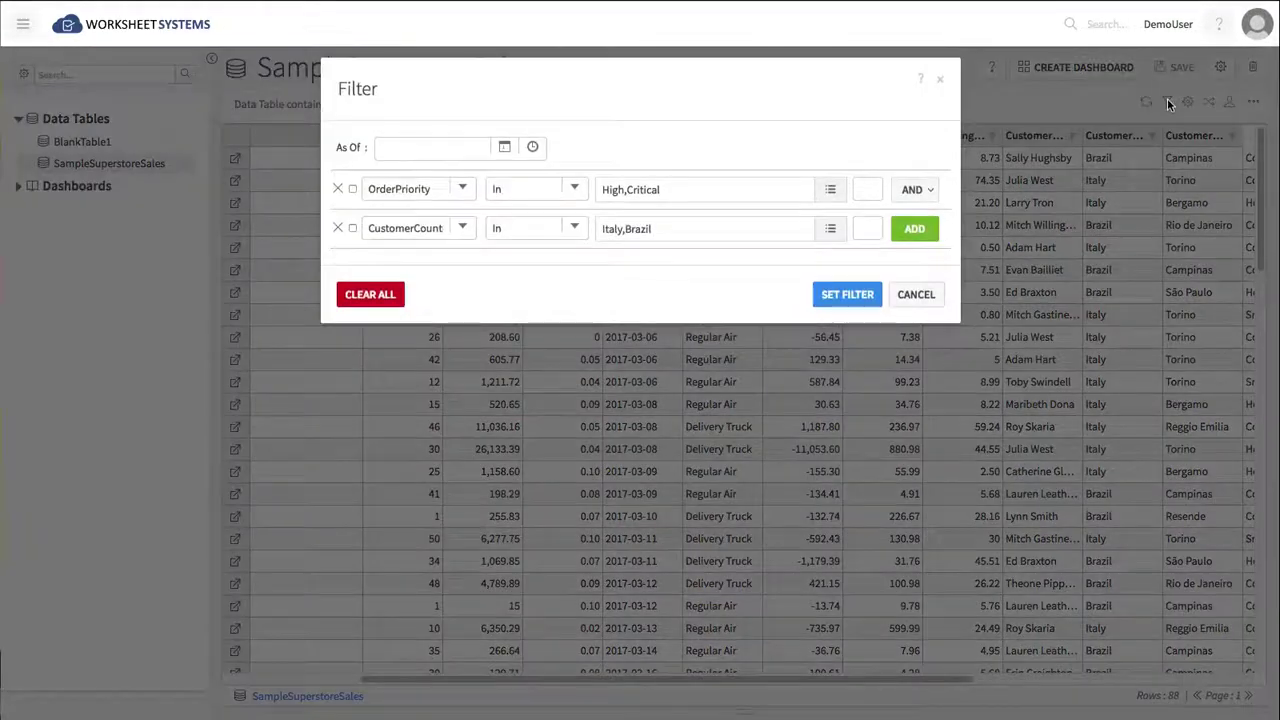
click(385, 296)
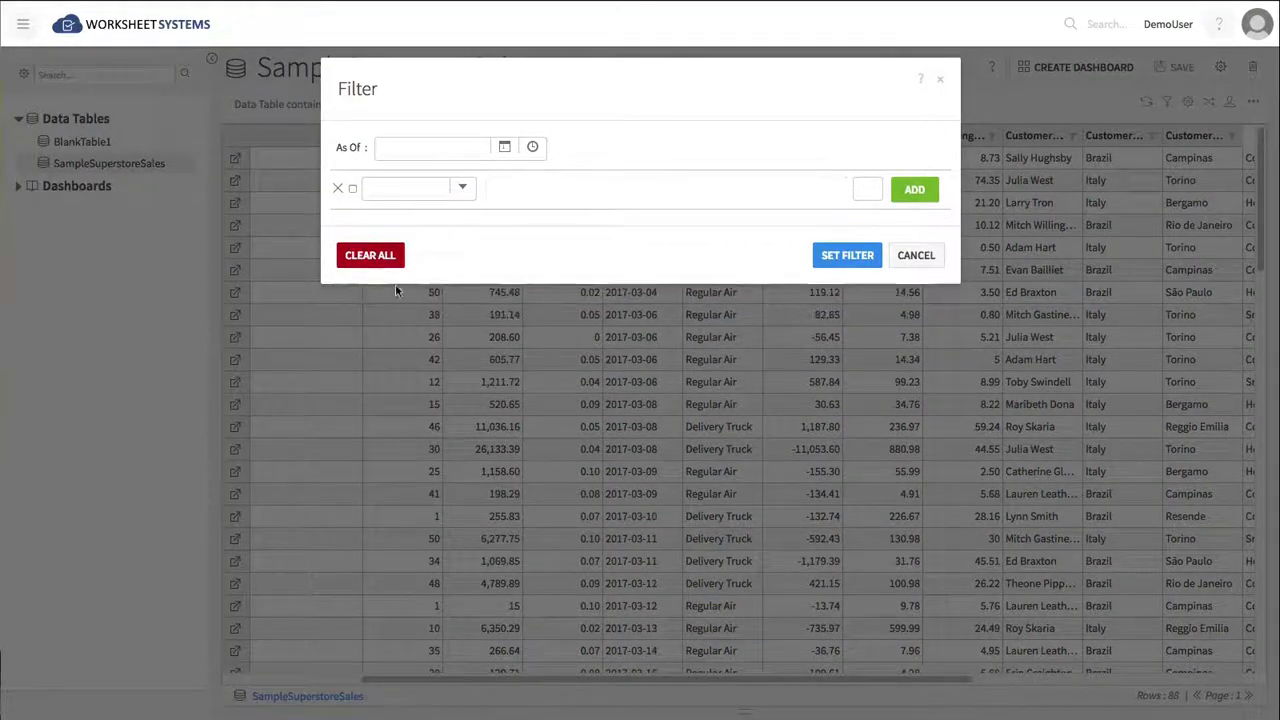
click(846, 257)
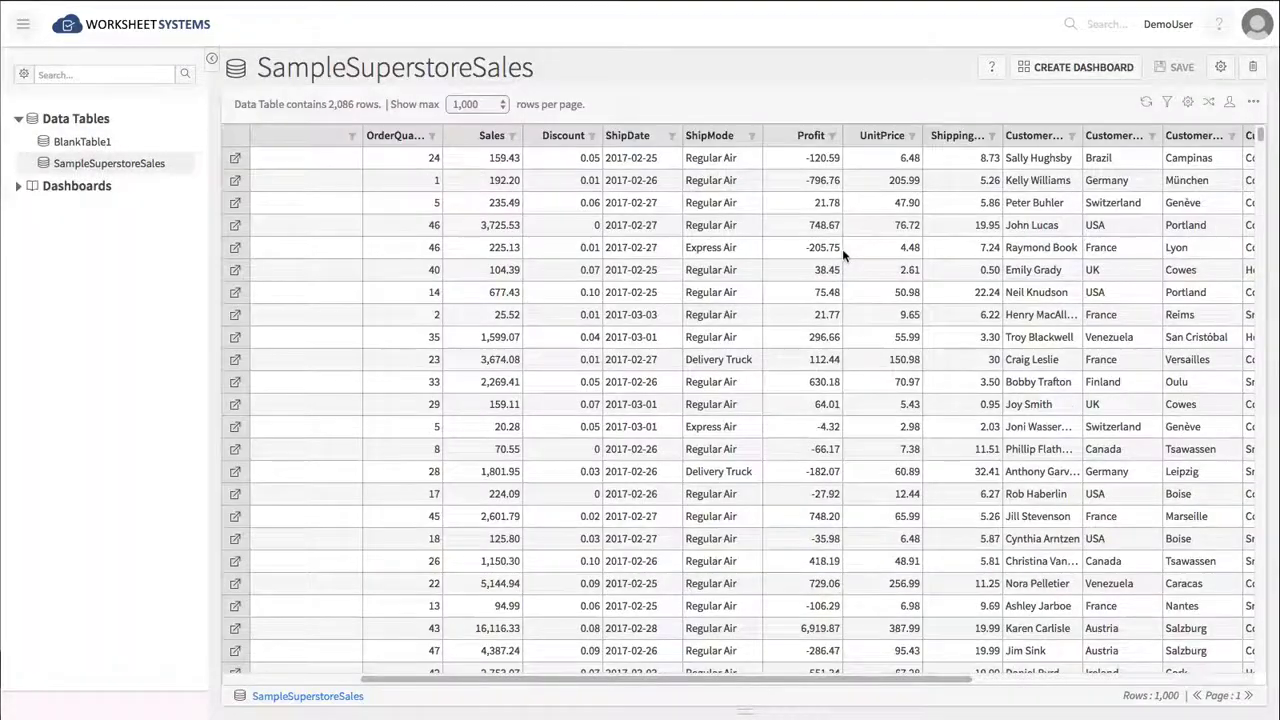
Move the ShipDate column so that it directly follows OrderDate.
drag(666, 677, 490, 696)
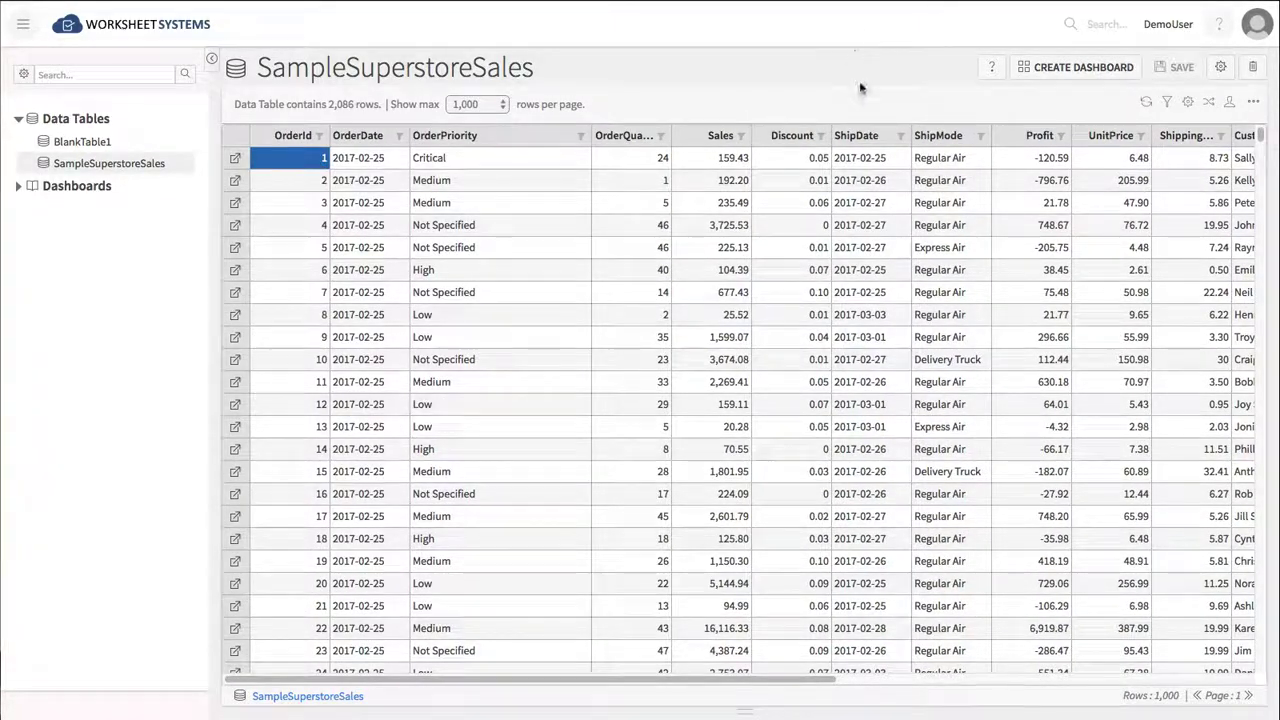
drag(883, 131, 455, 138)
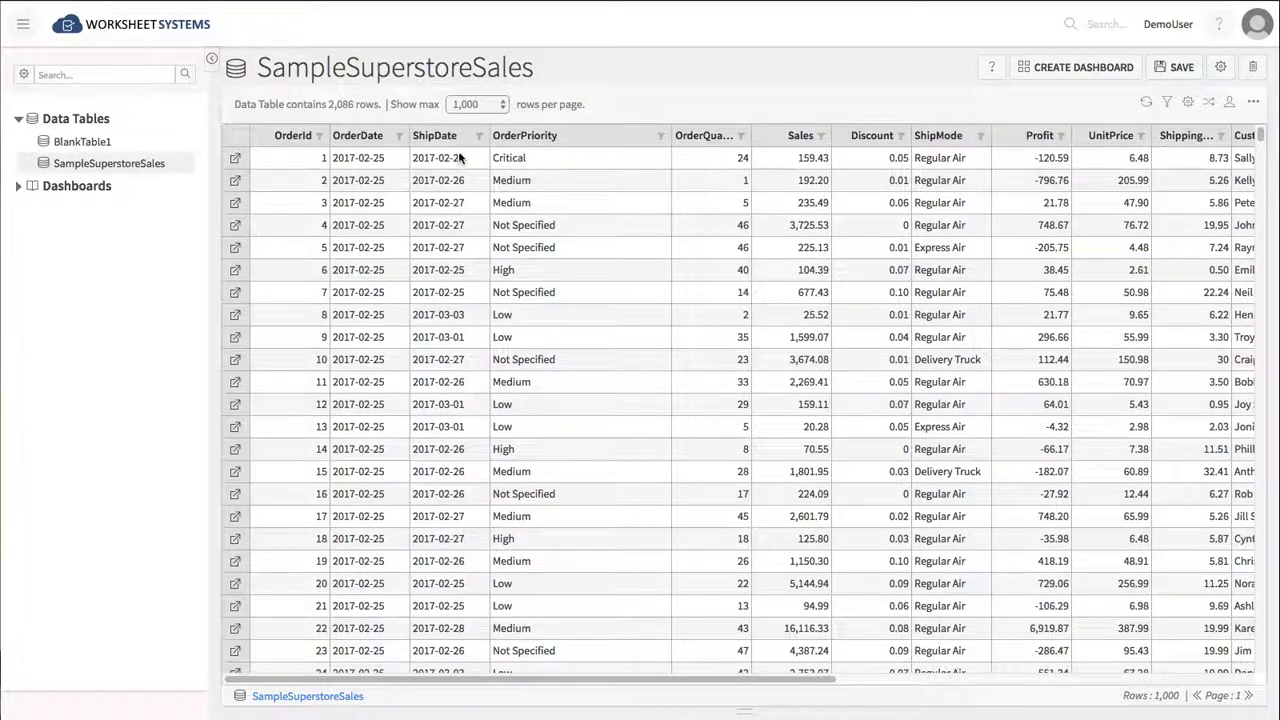
Set the ShipDate column's display format to dd/MM/yyyy and save the column changes.
right_click(460, 158)
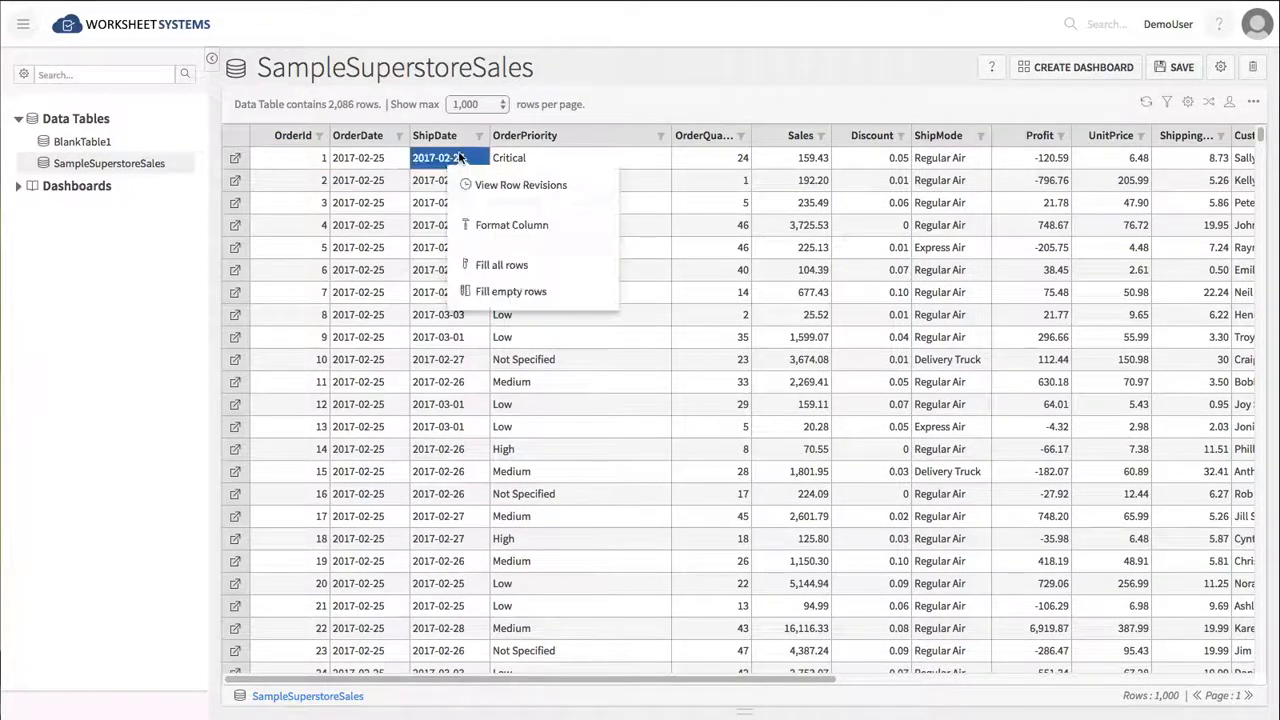
click(495, 226)
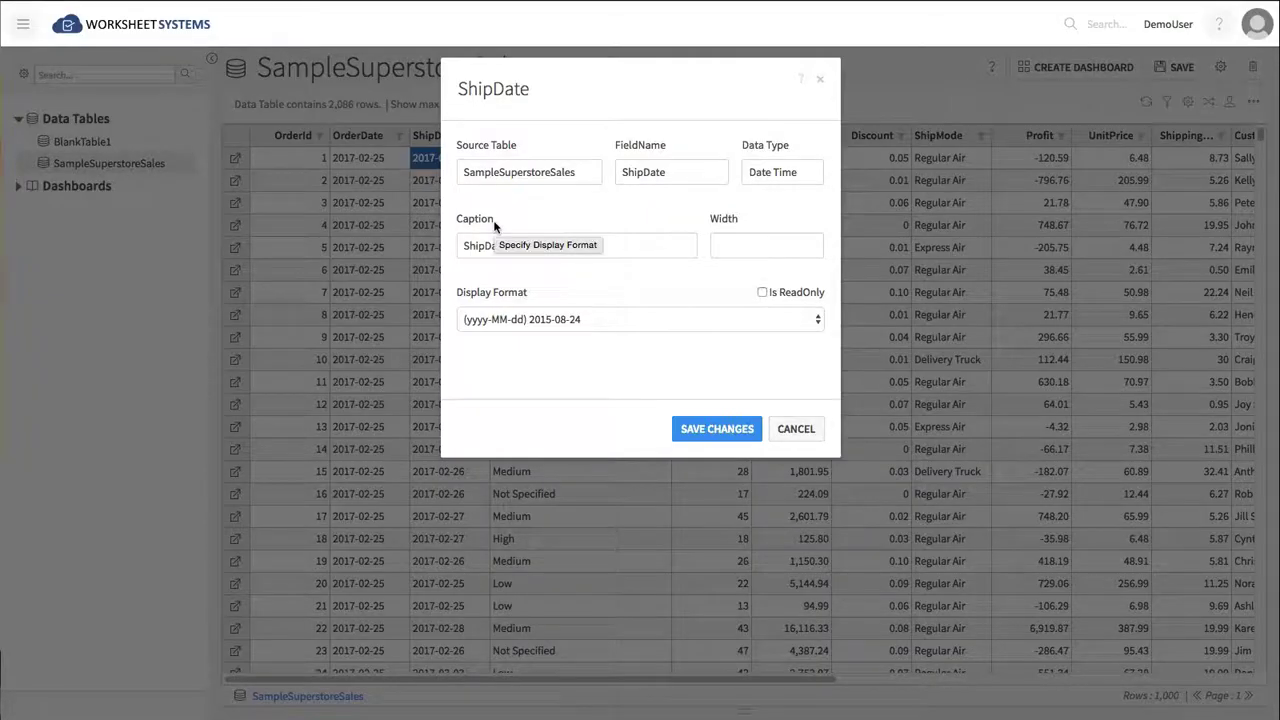
click(815, 320)
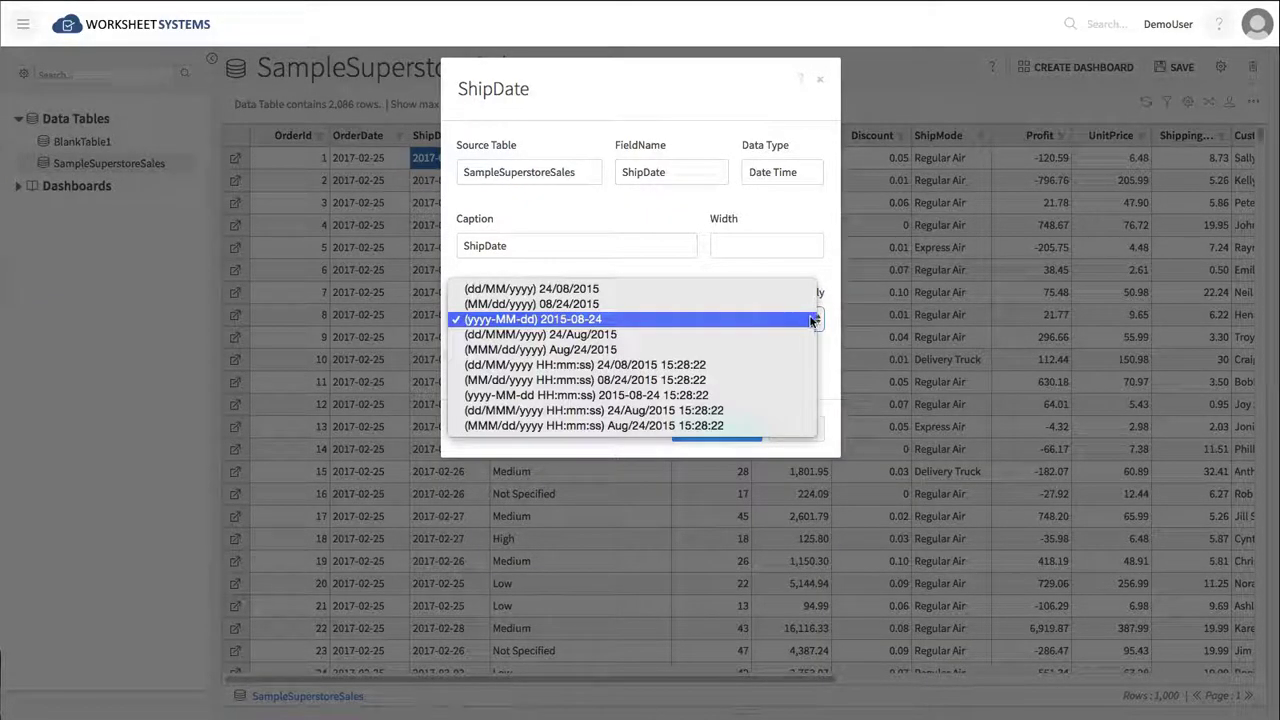
click(771, 289)
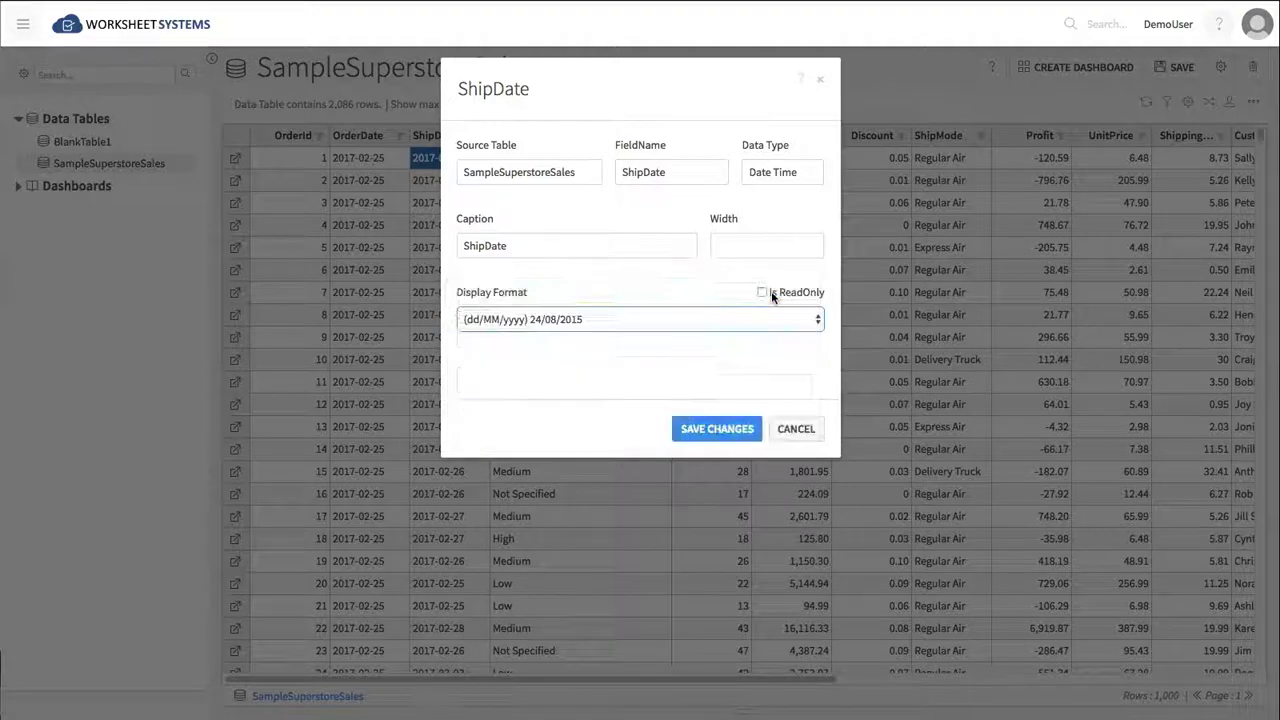
click(729, 428)
Move the Profit column directly after Sales and give it the $1,234 display format with a Sum footer summary.
click(1012, 136)
drag(1012, 136, 851, 136)
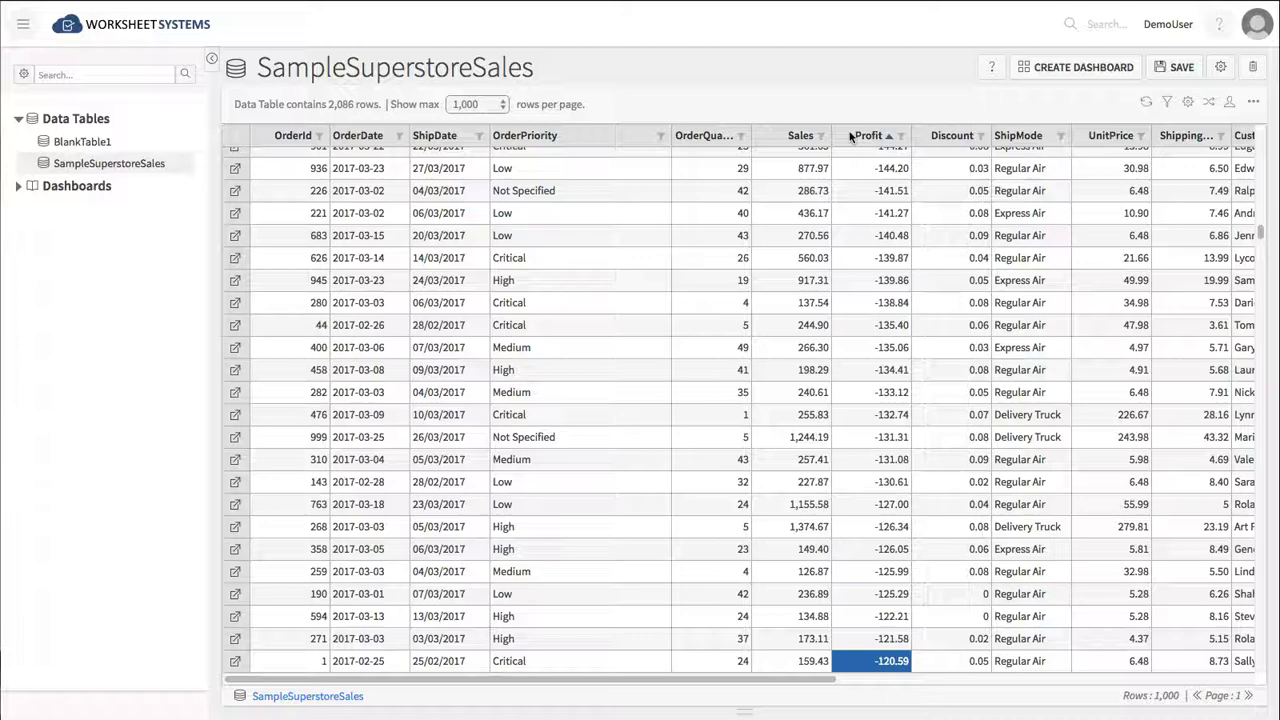
right_click(851, 191)
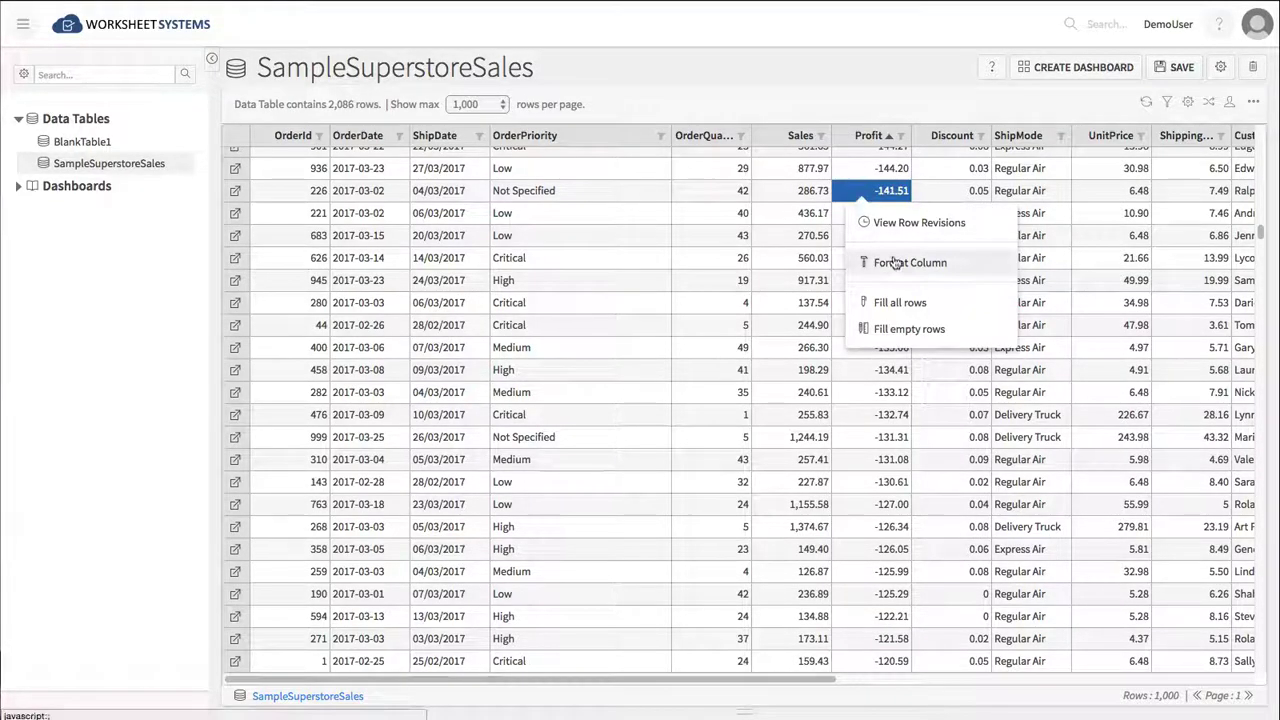
click(895, 262)
click(817, 320)
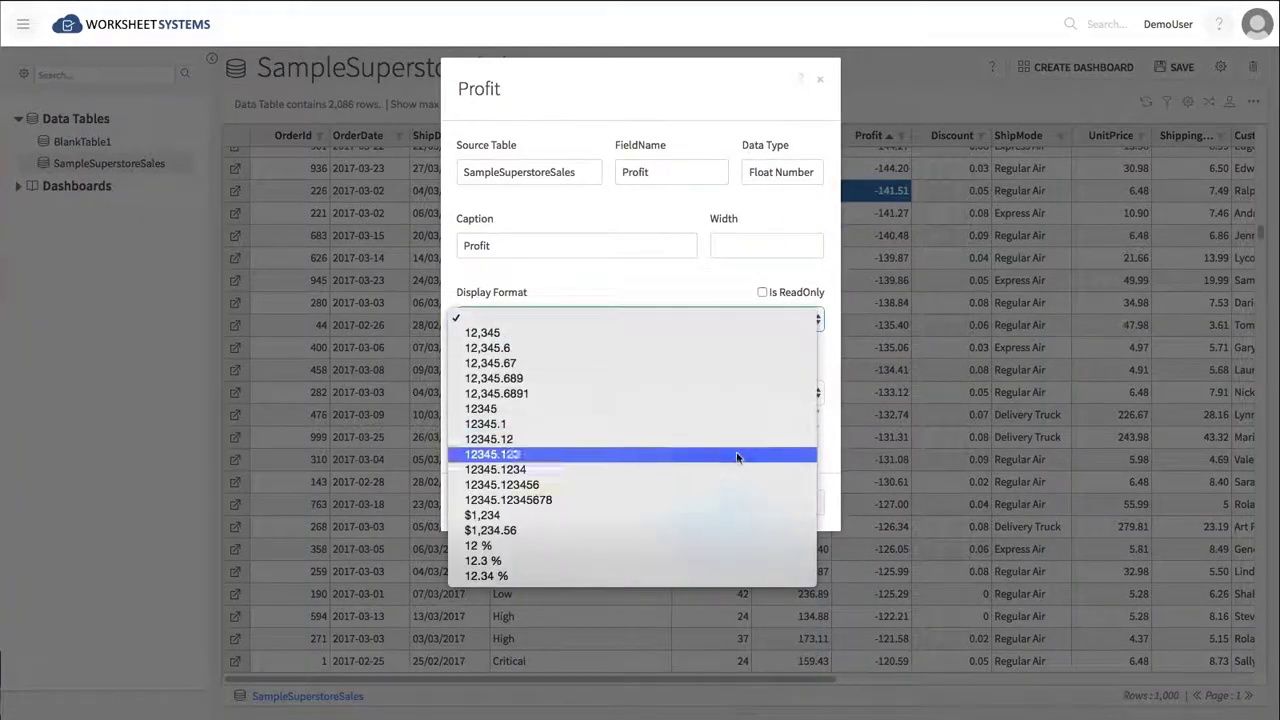
click(734, 515)
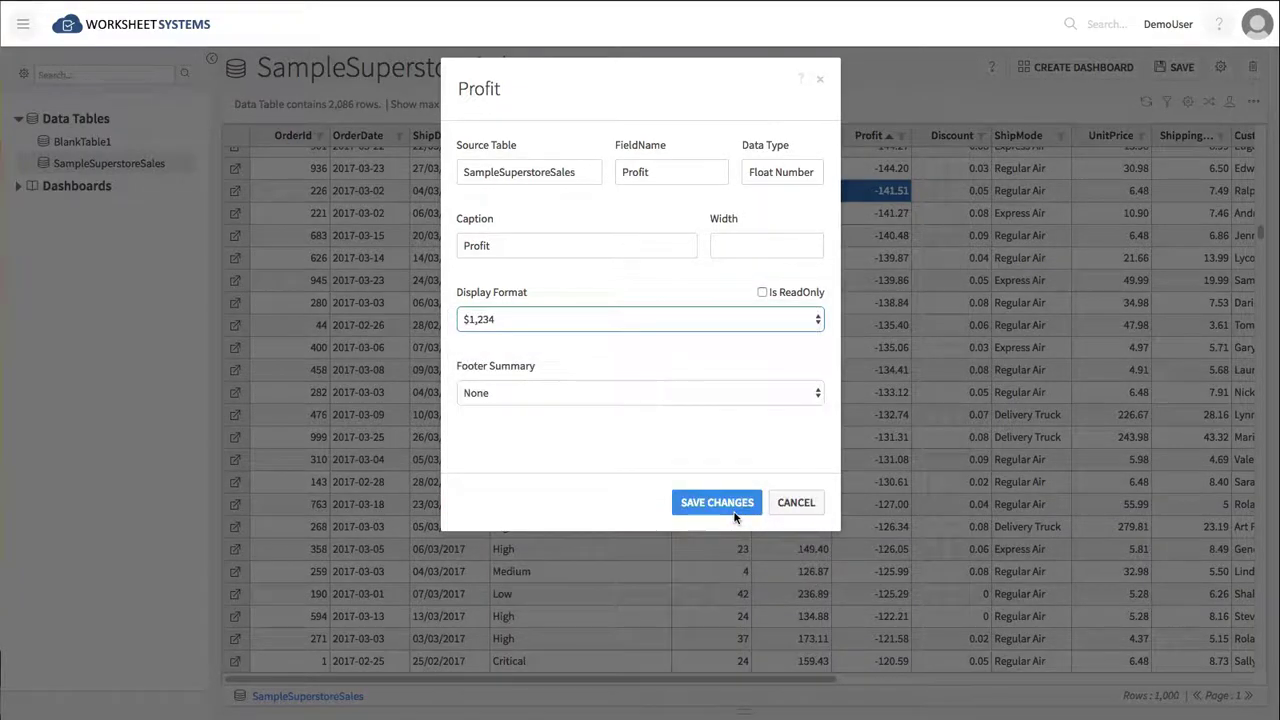
click(815, 394)
click(805, 408)
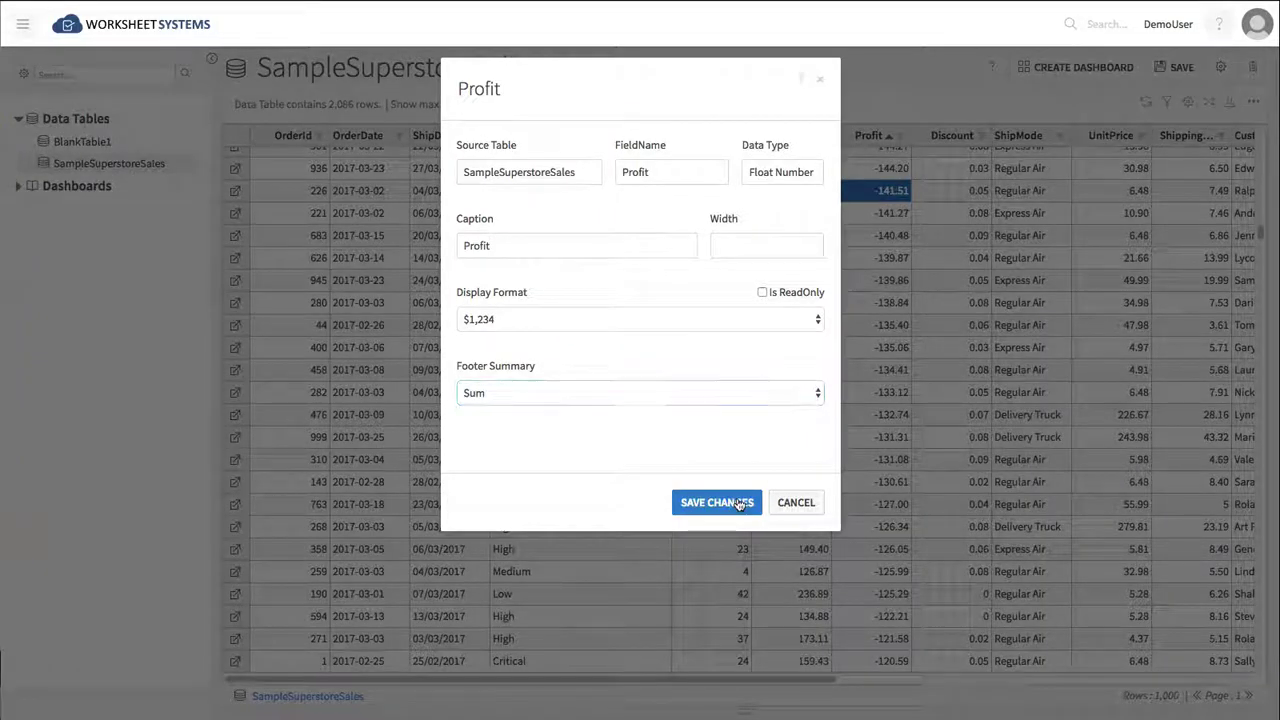
click(705, 501)
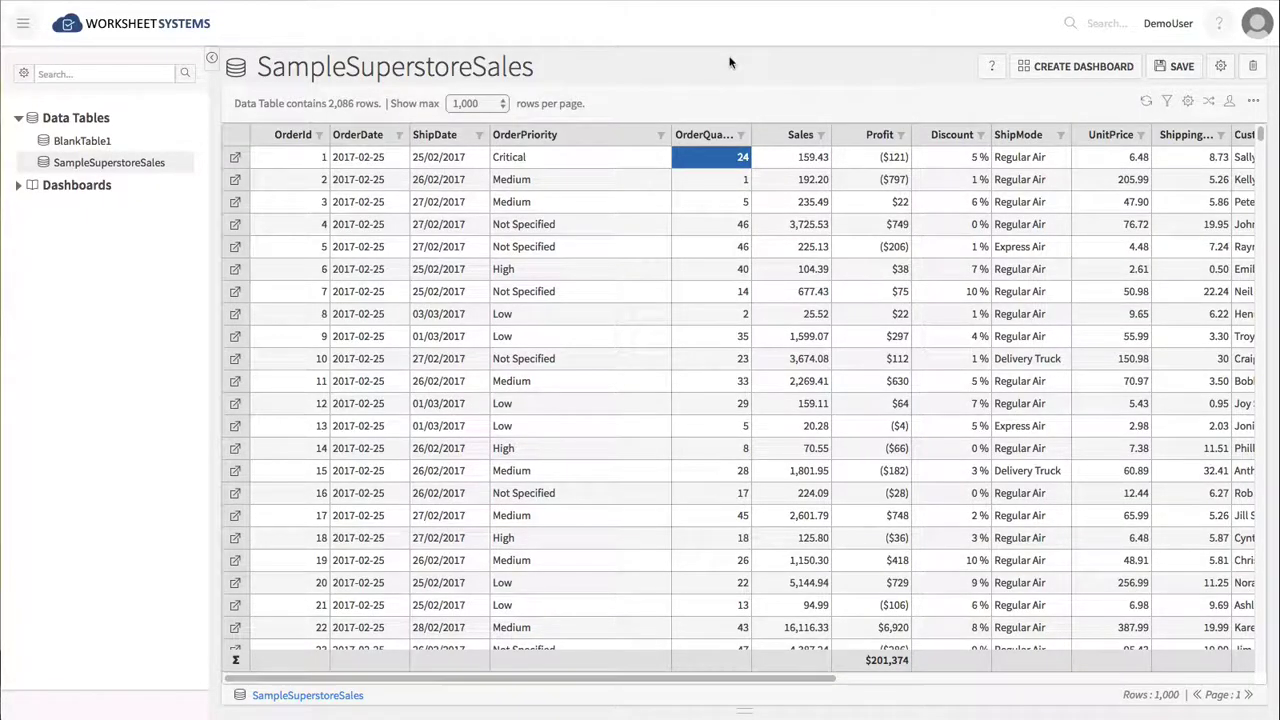
Set the Profit of order 10 to 200 and of order 11 to 1000, and save the table.
click(900, 358)
click(900, 358)
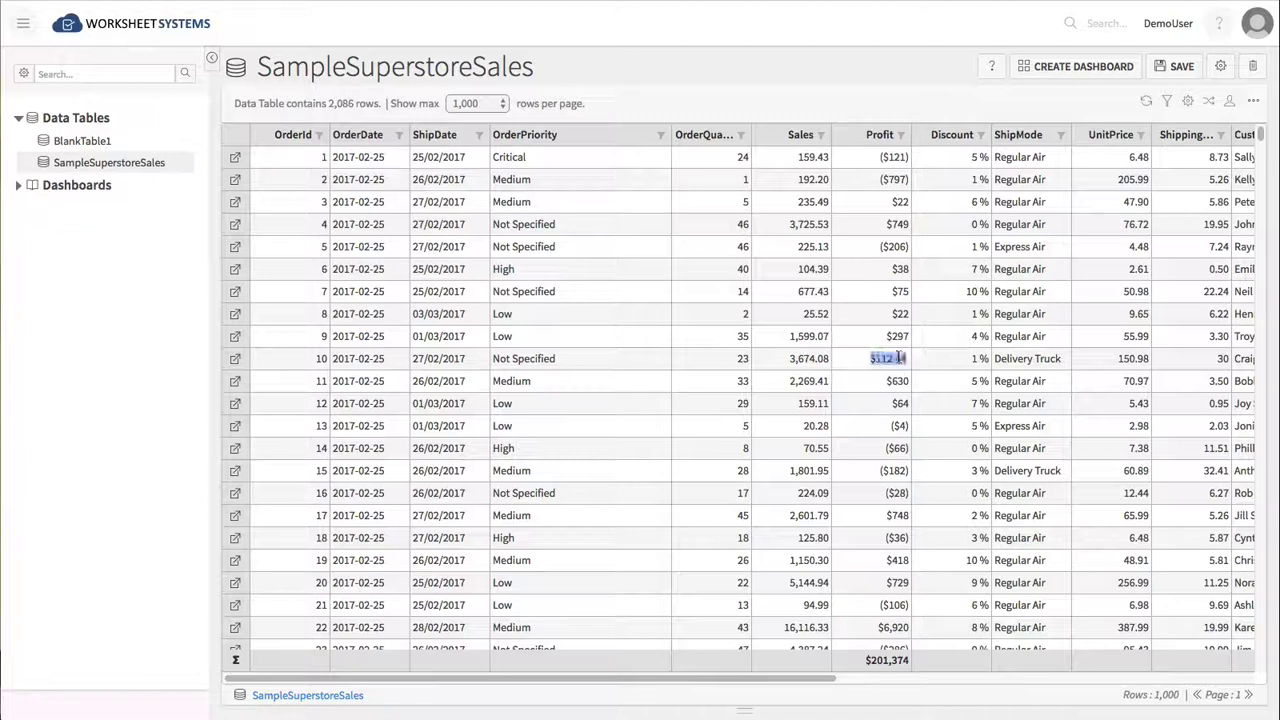
text(2)
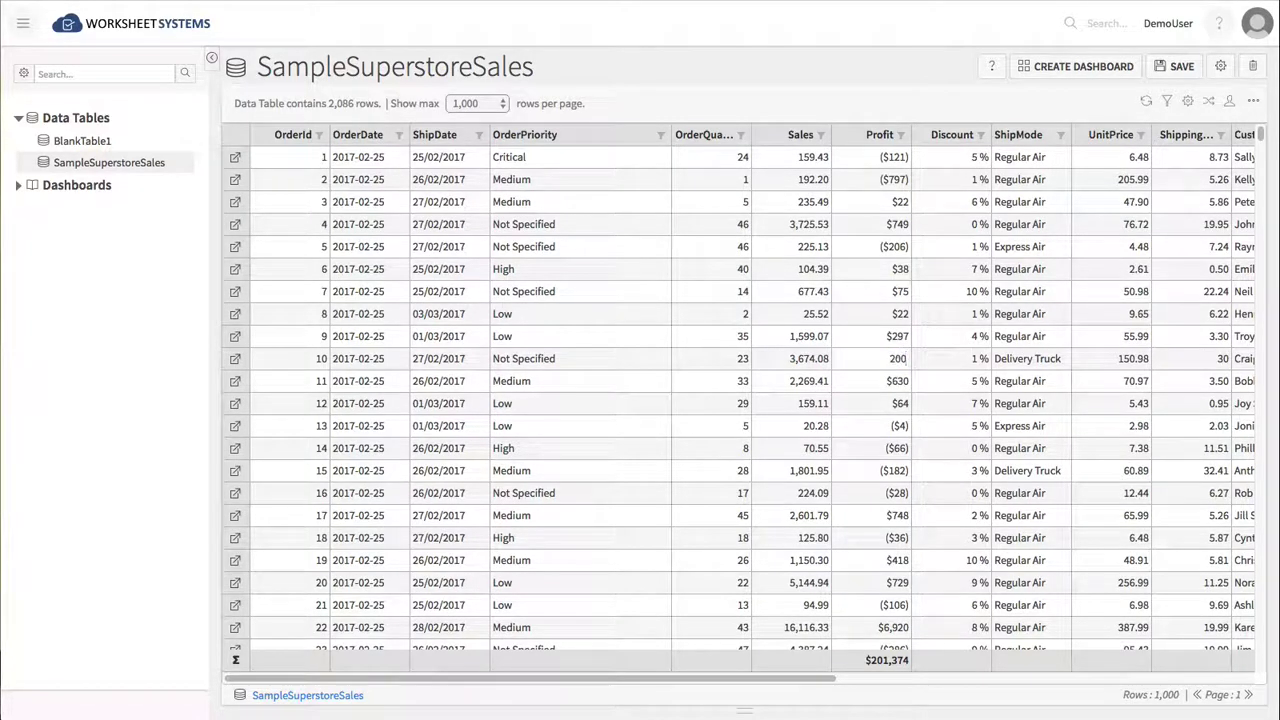
text(00)
key(Return)
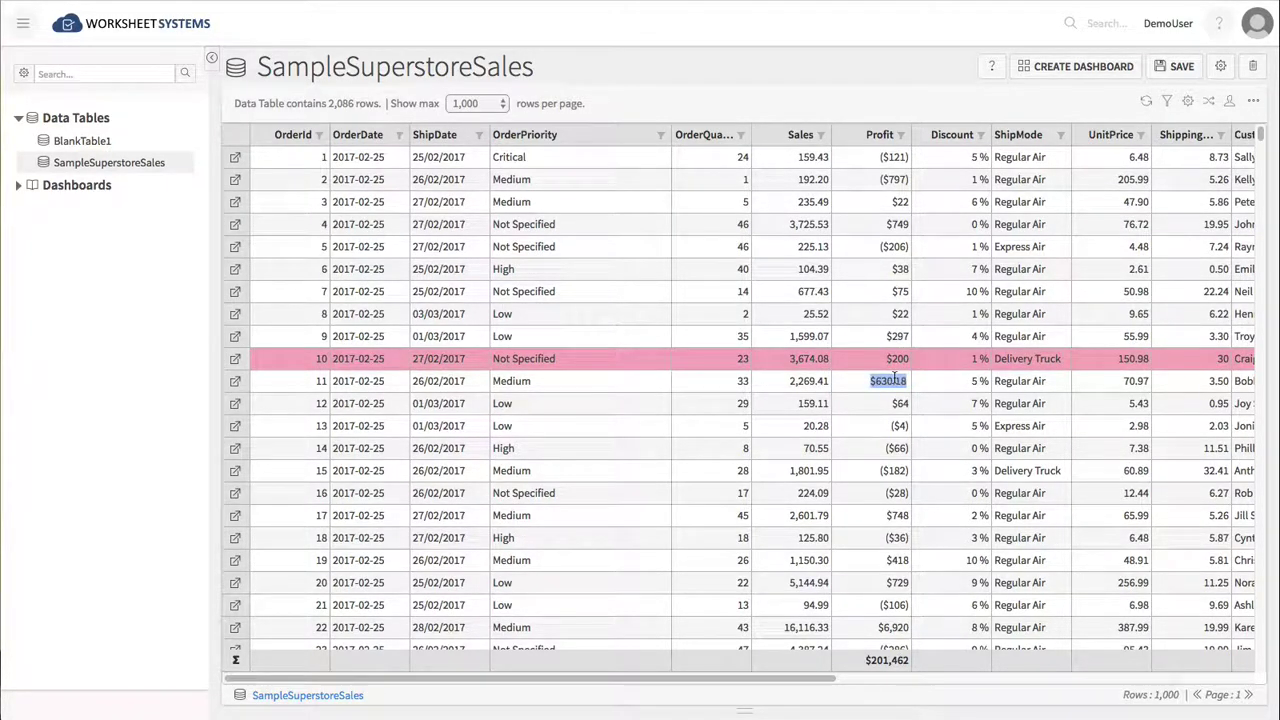
text(1000)
key(Return)
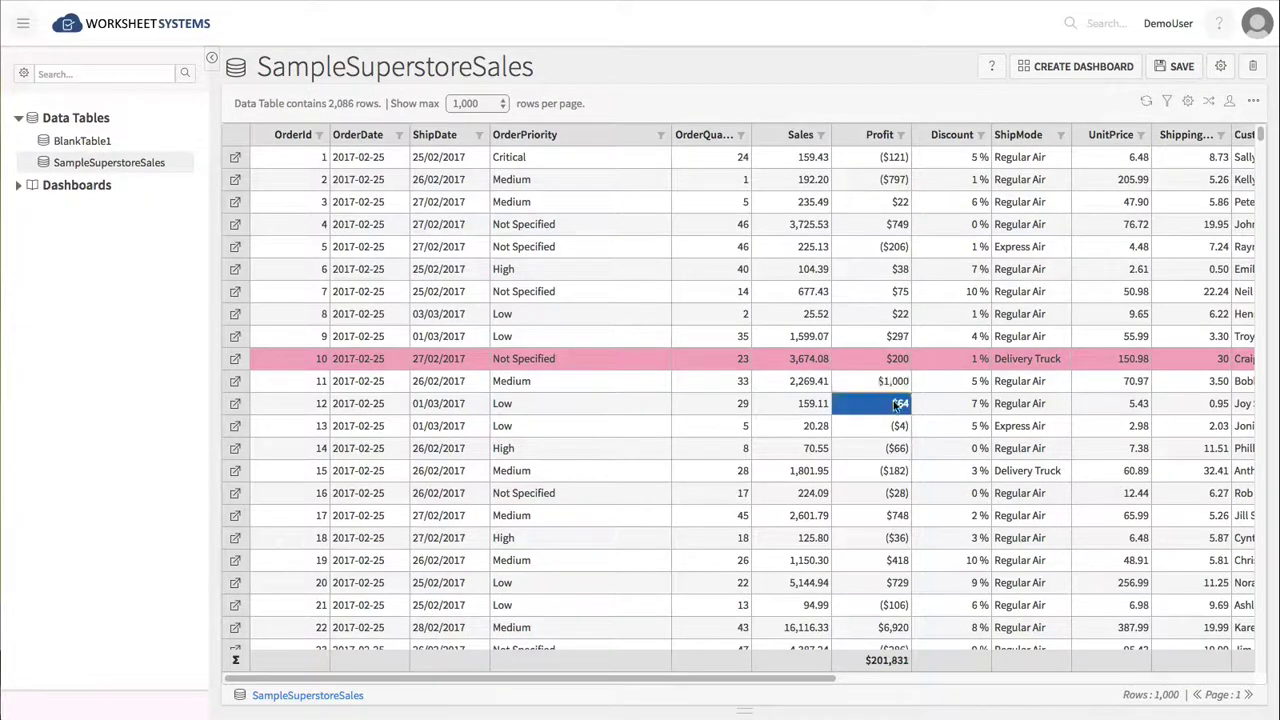
click(1175, 66)
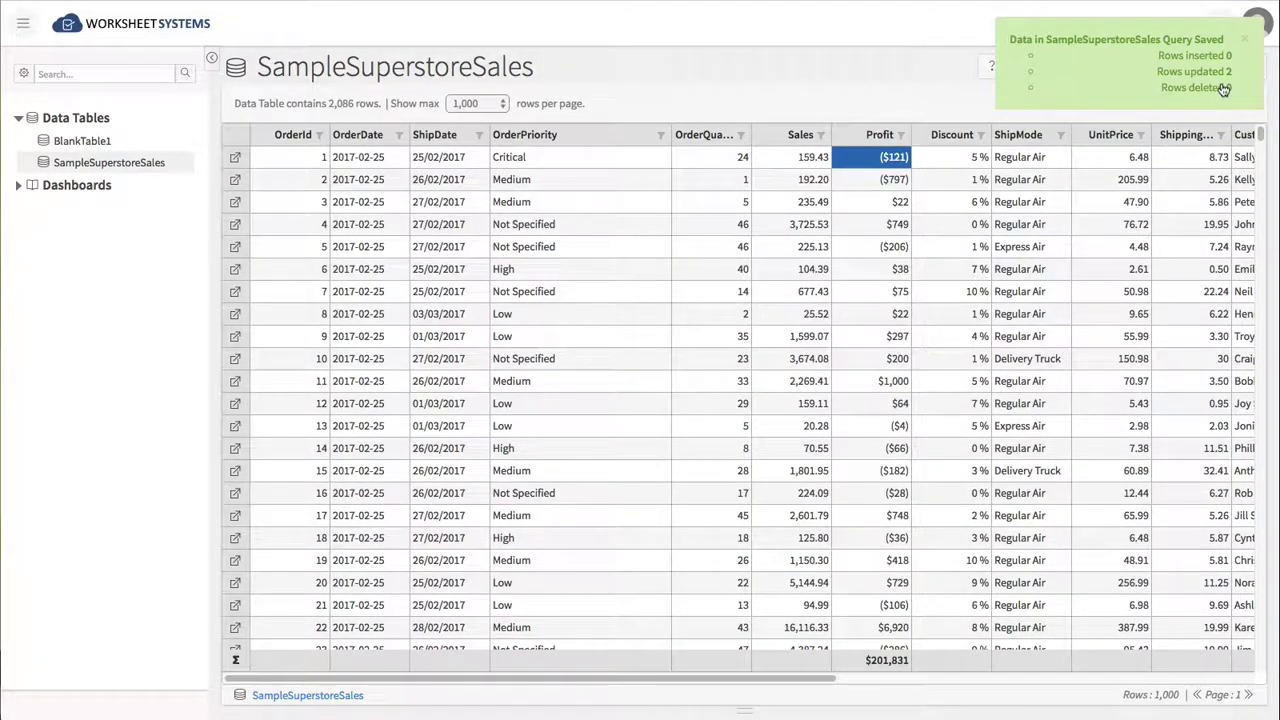
Review the row revisions of order 10 and close the history.
right_click(896, 362)
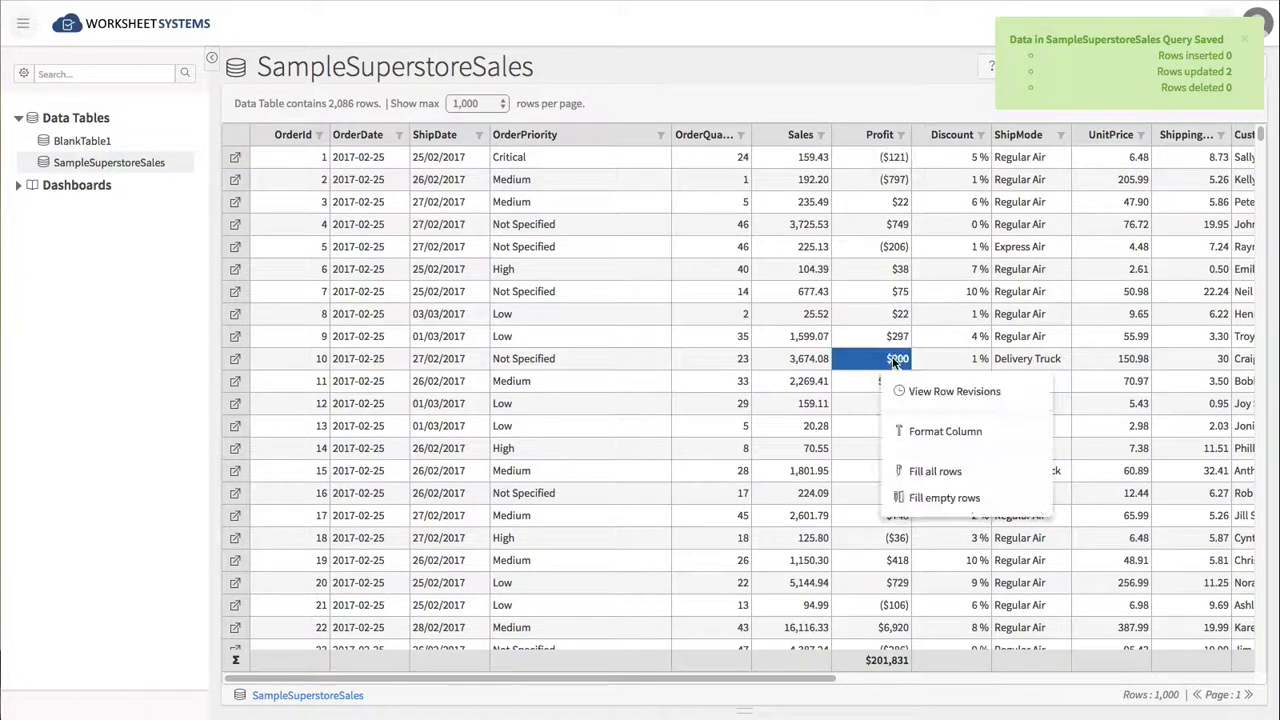
click(936, 392)
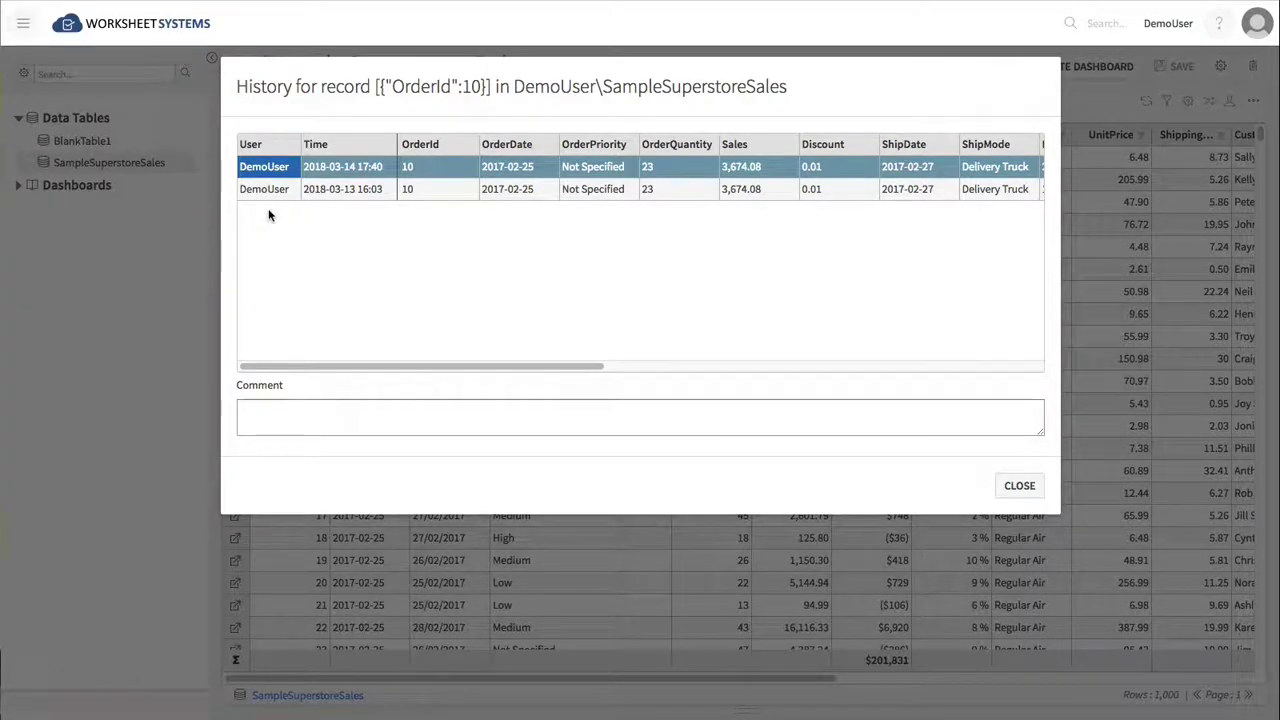
click(1019, 485)
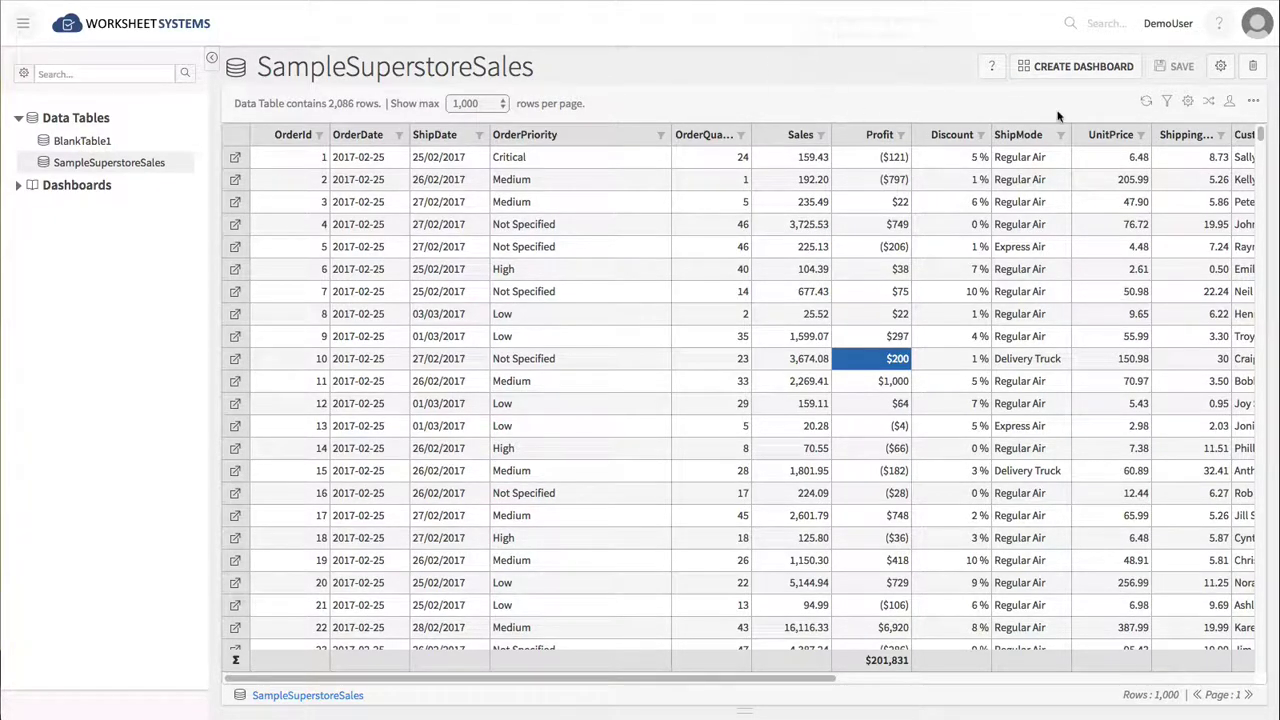
Examine the As Of time choices in the table filter and leave it without setting a filter.
click(1168, 103)
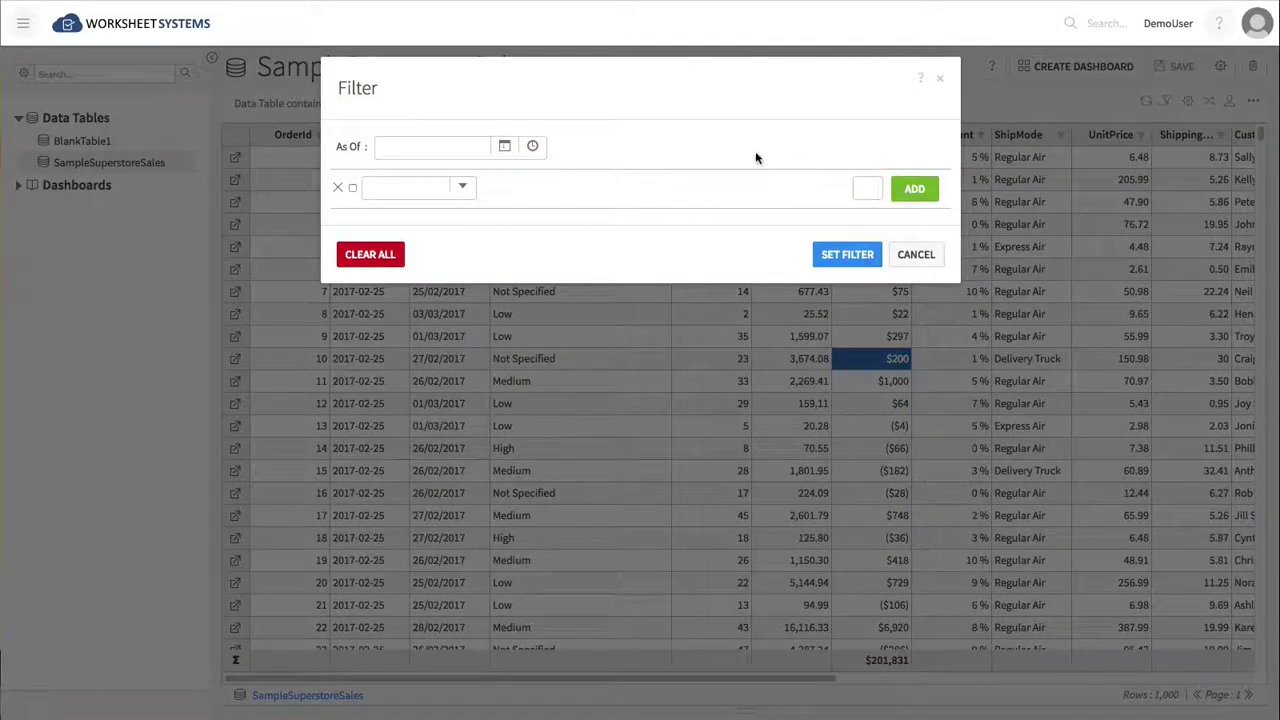
click(532, 146)
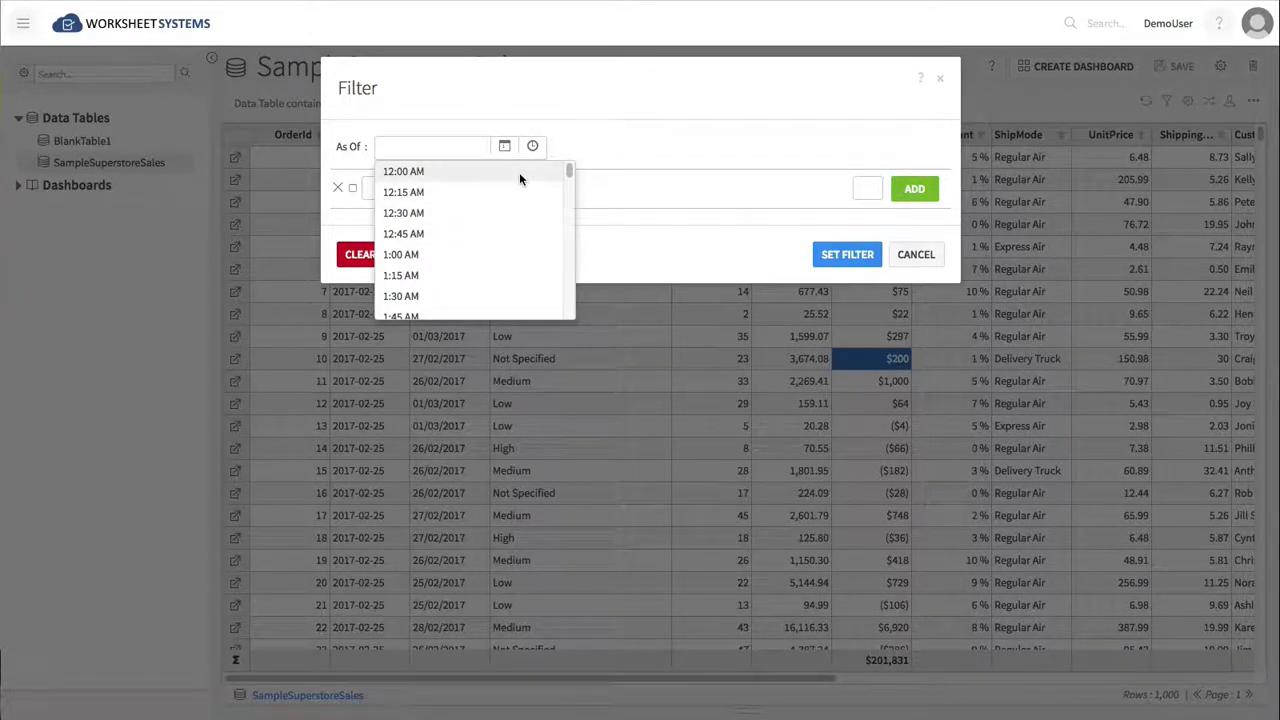
click(915, 254)
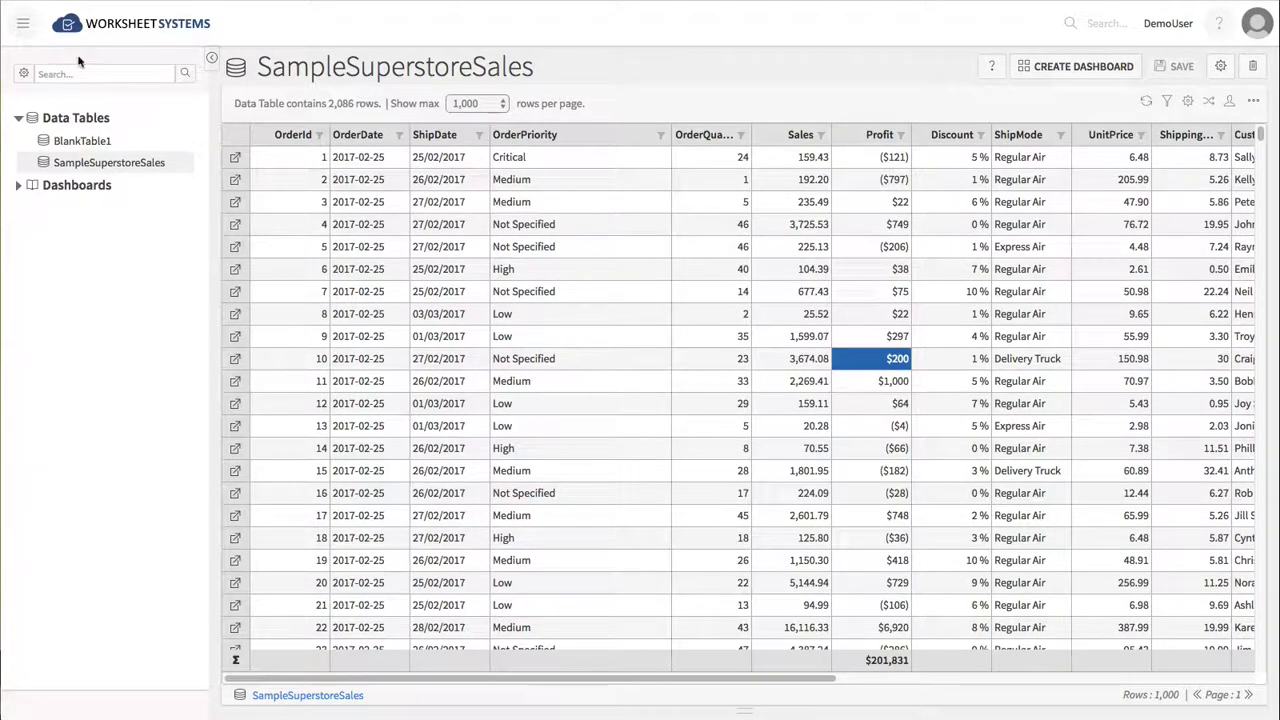
Start a CSV import and load SampleSuperstoreSales.csv as the source file.
click(23, 23)
click(213, 141)
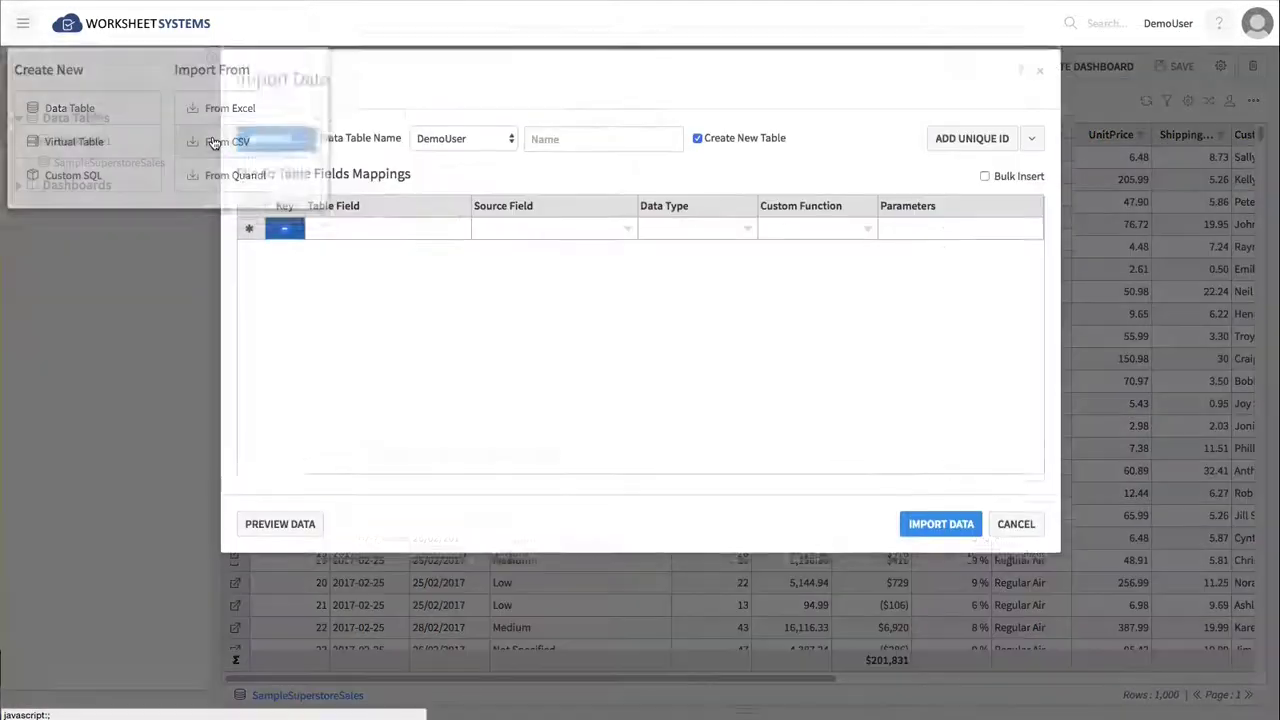
click(272, 147)
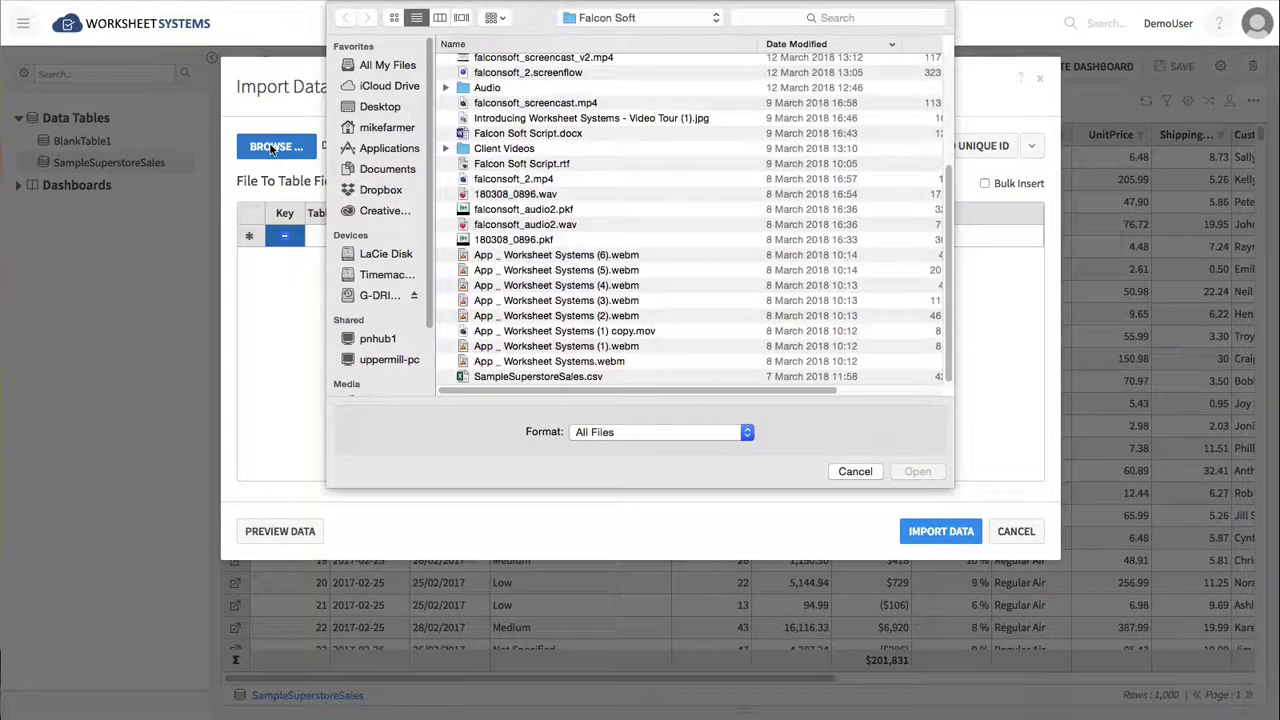
click(600, 377)
click(917, 471)
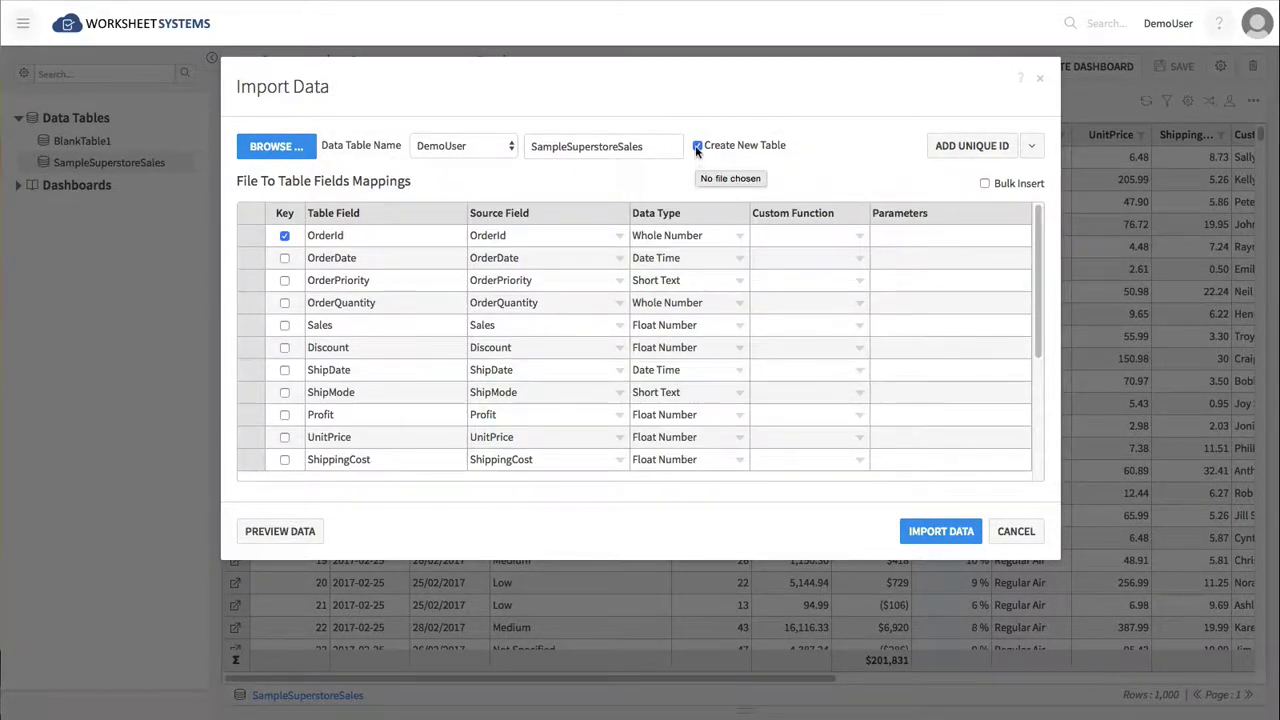
Import the file's data into the existing SampleSuperstoreSales table instead of creating a new table.
click(697, 147)
click(674, 145)
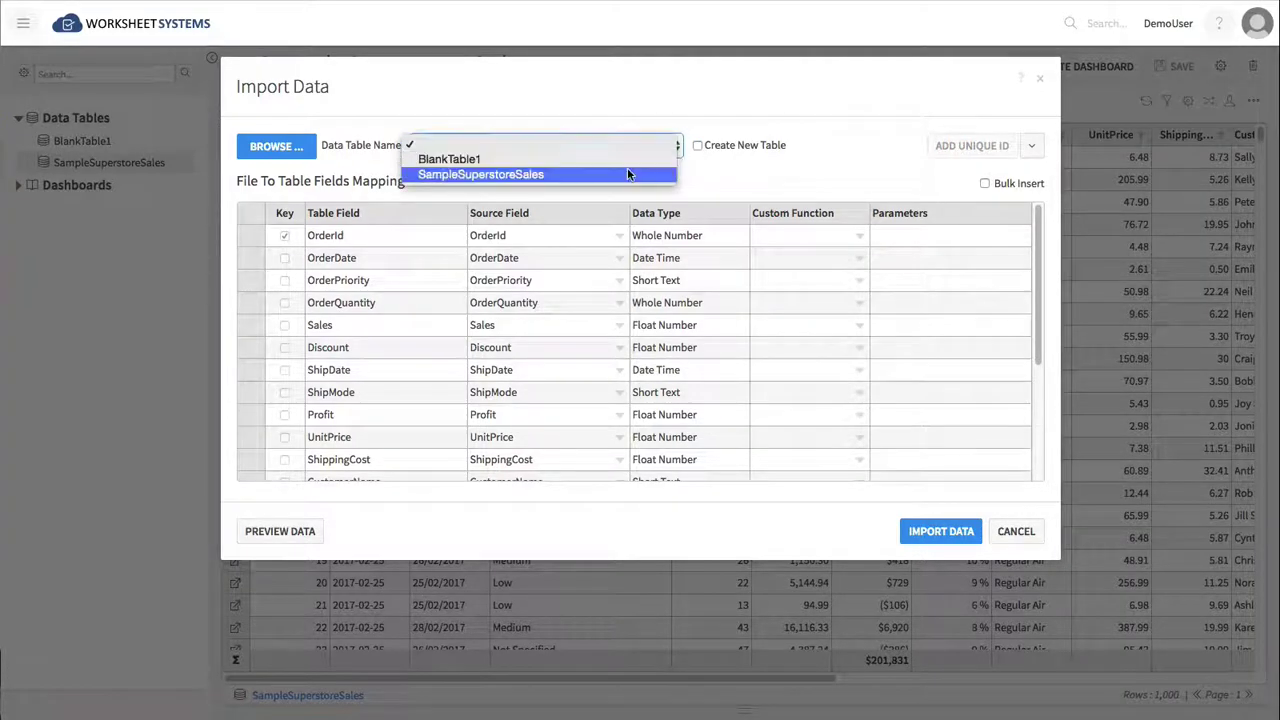
click(628, 174)
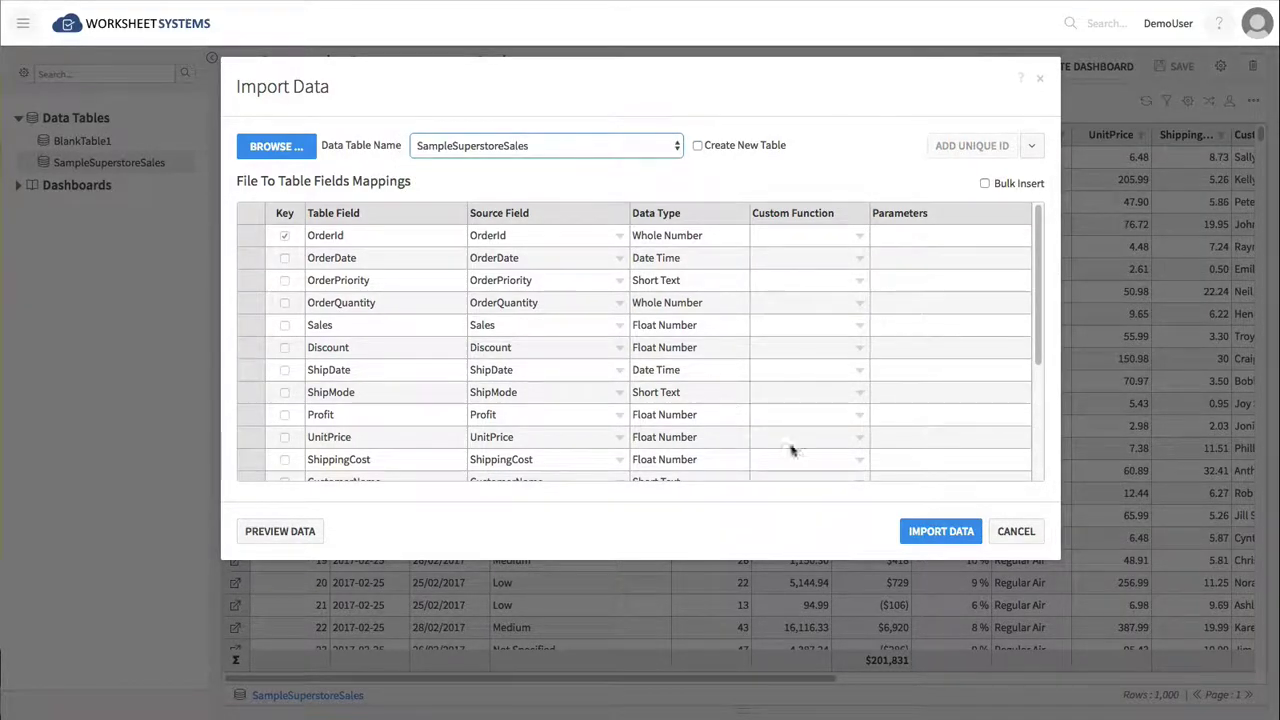
click(927, 530)
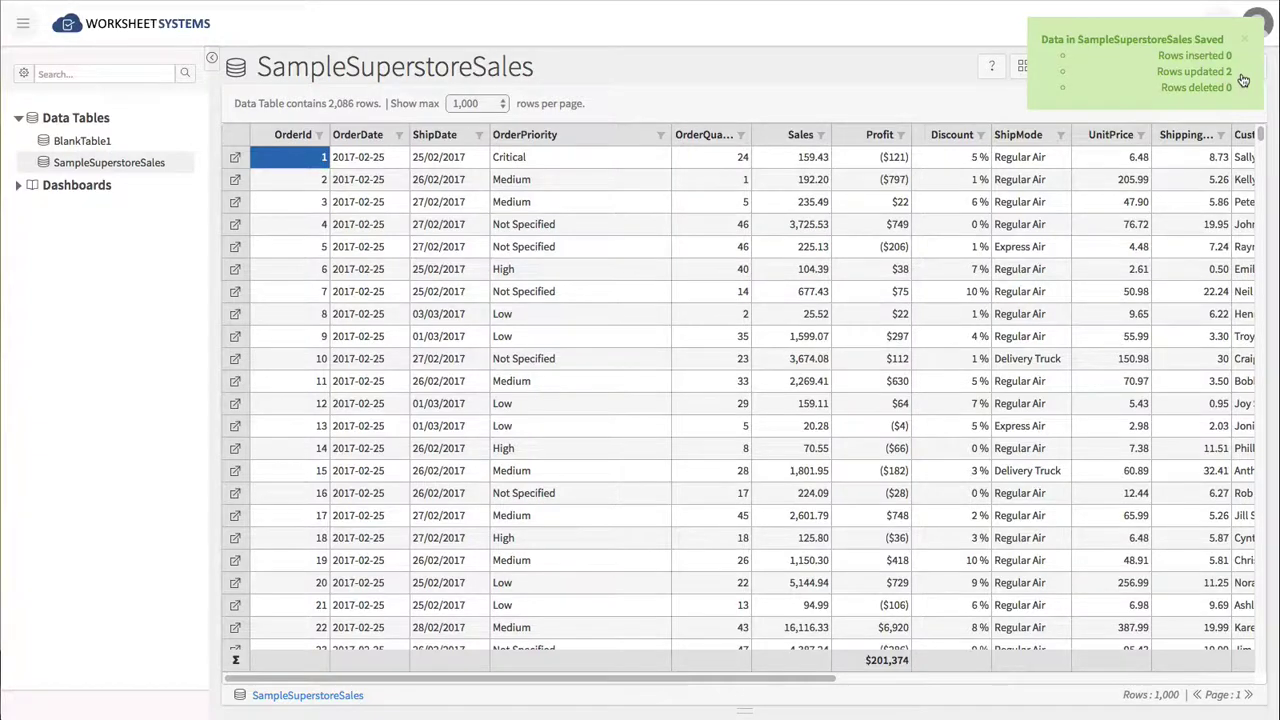
Compare the Profit values and comments across the row revisions of order 10, and close the history.
click(897, 358)
drag(277, 357, 883, 378)
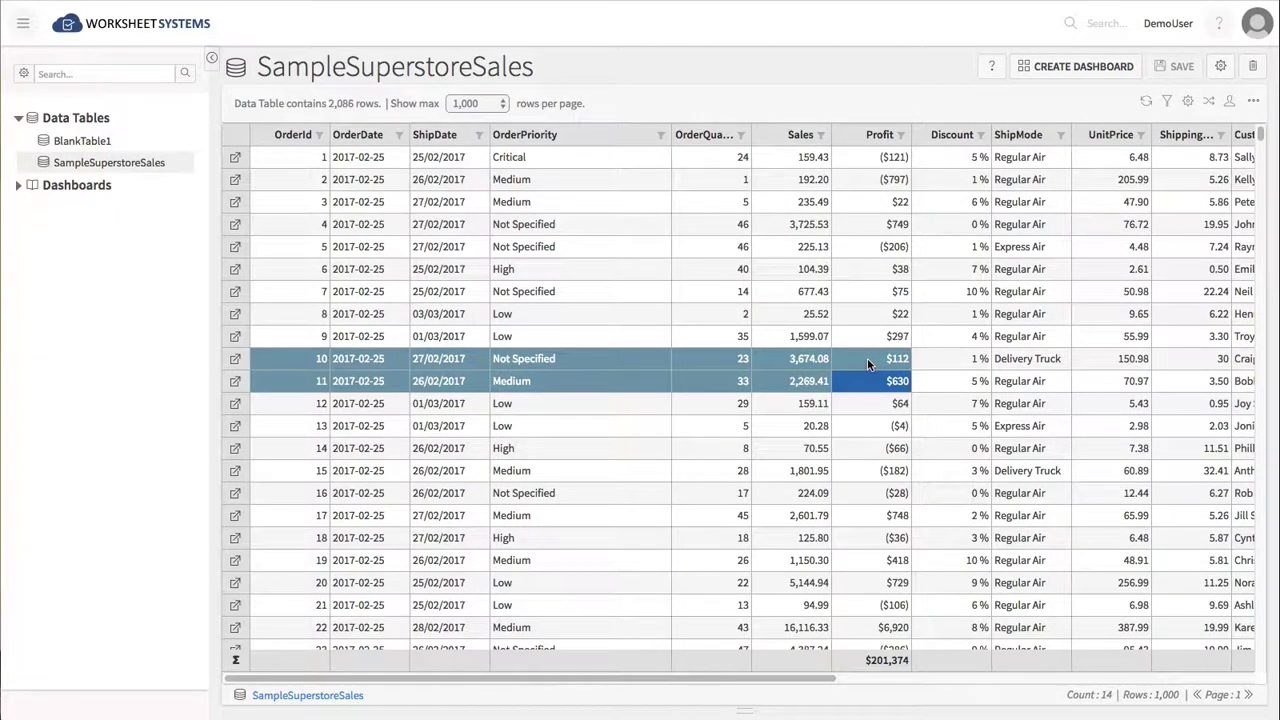
right_click(869, 359)
click(897, 396)
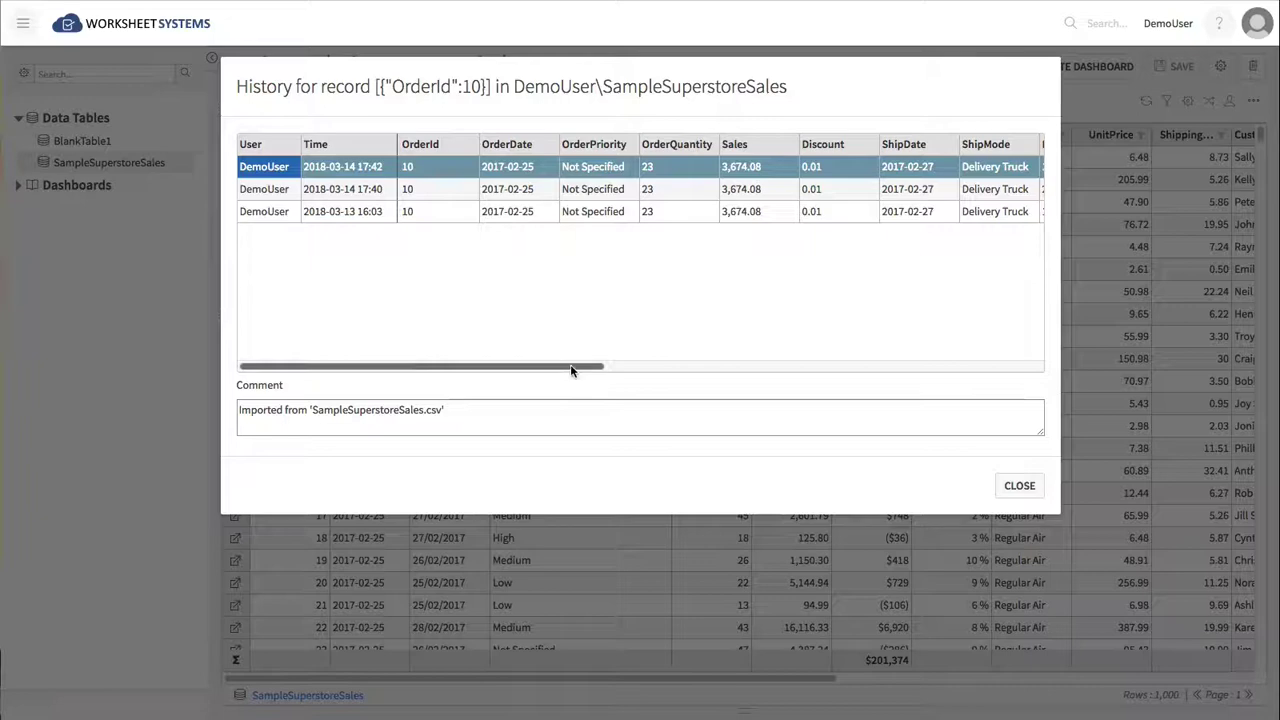
drag(570, 364, 831, 377)
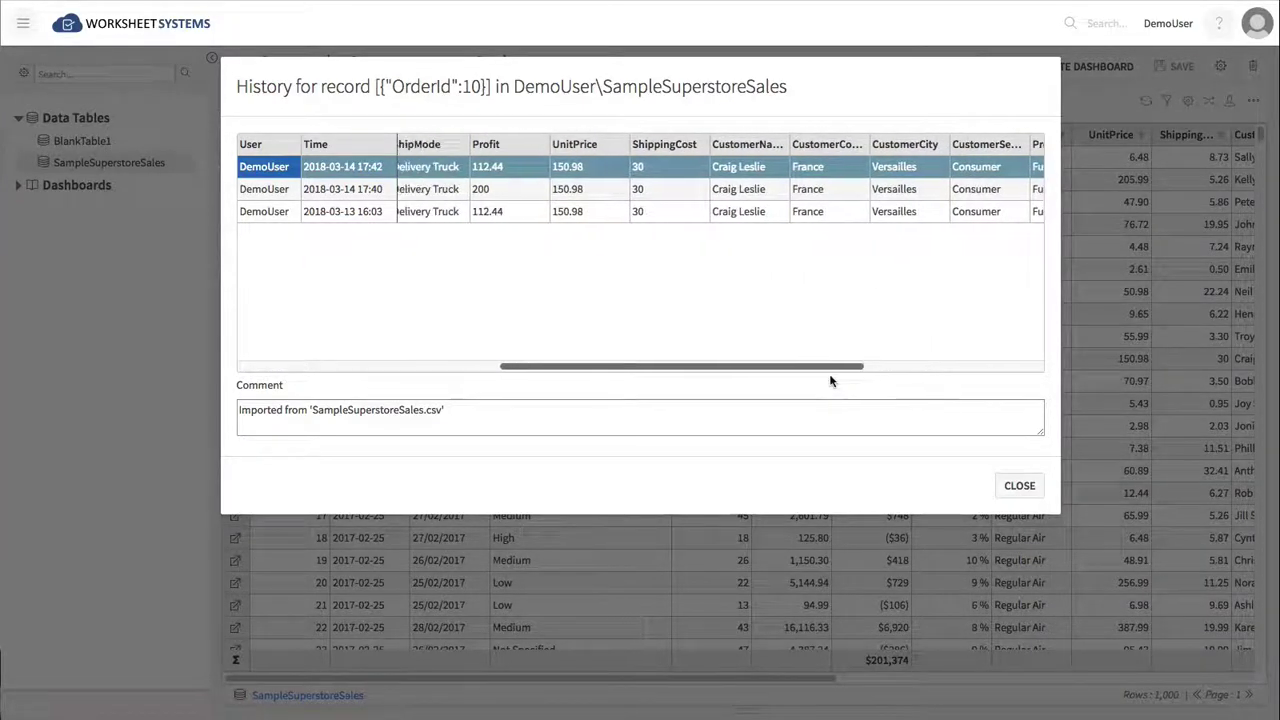
click(525, 218)
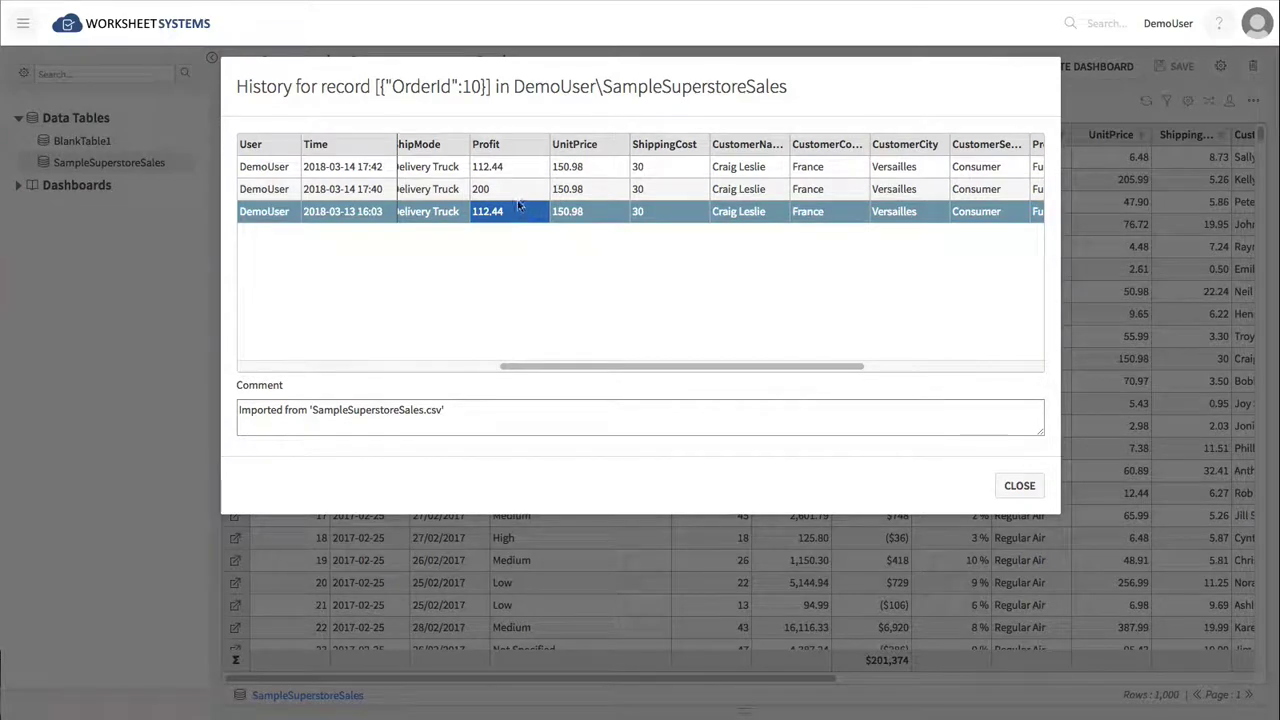
click(515, 193)
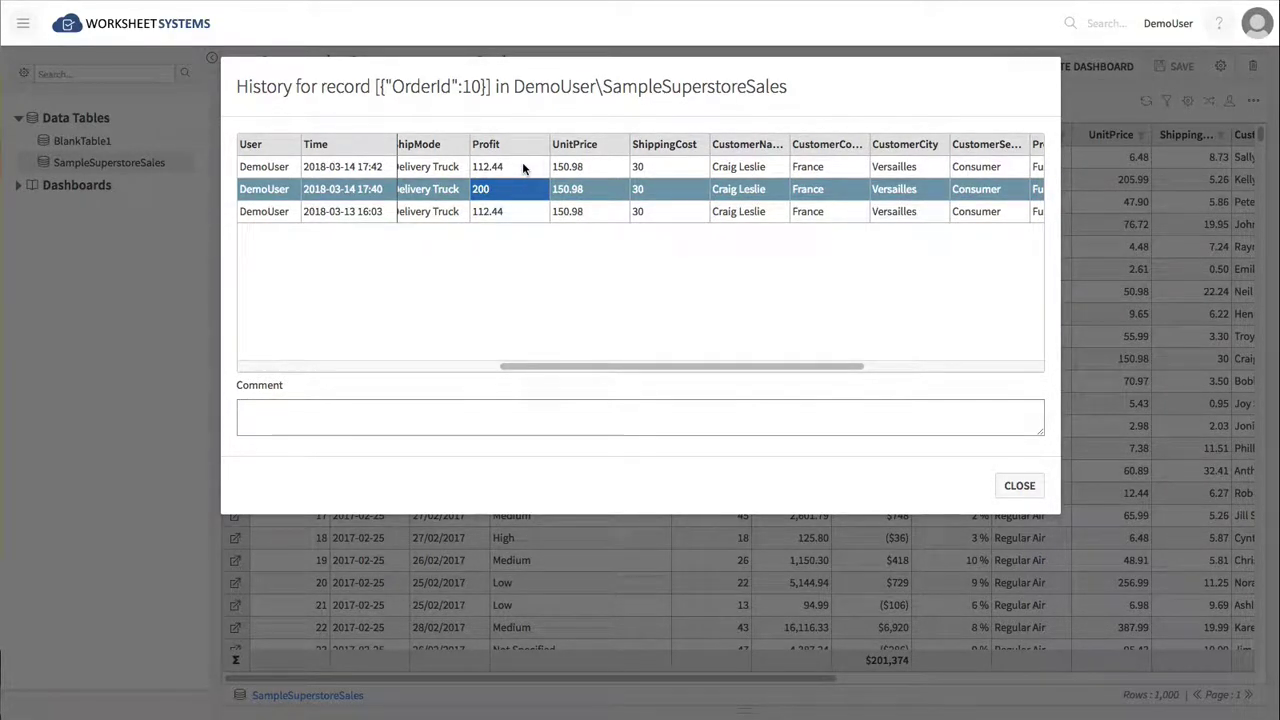
click(523, 168)
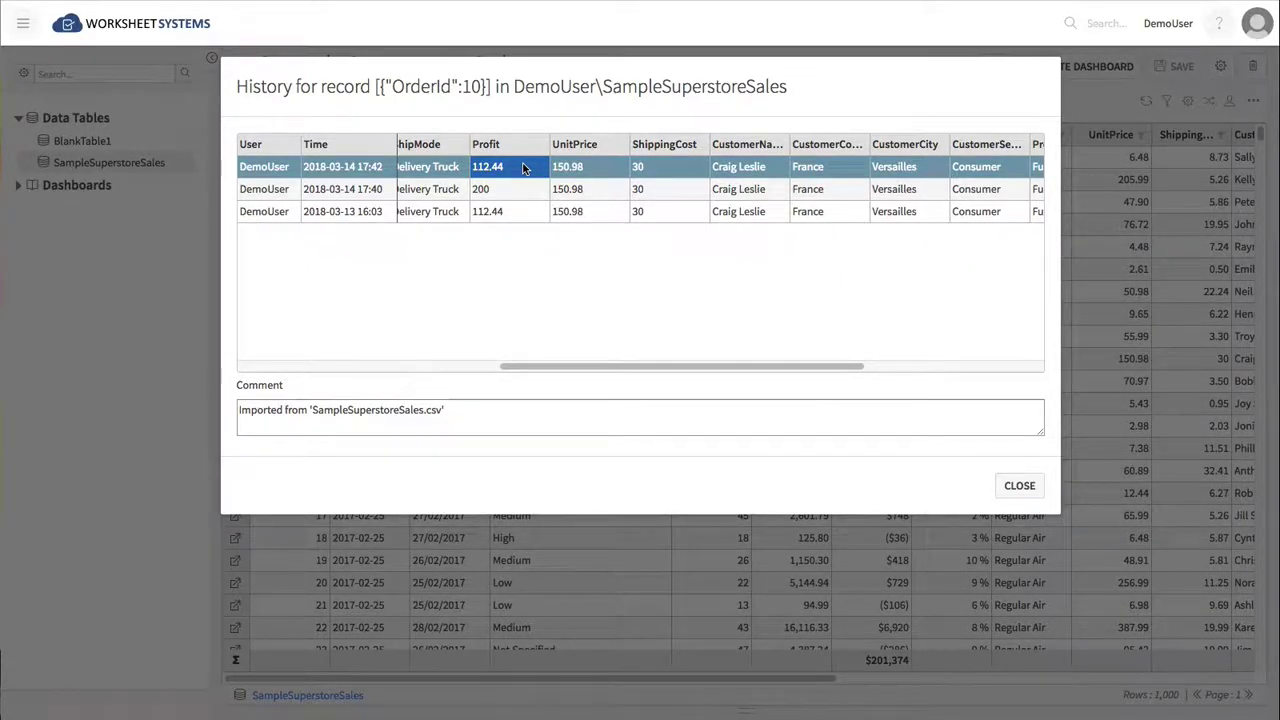
key(Escape)
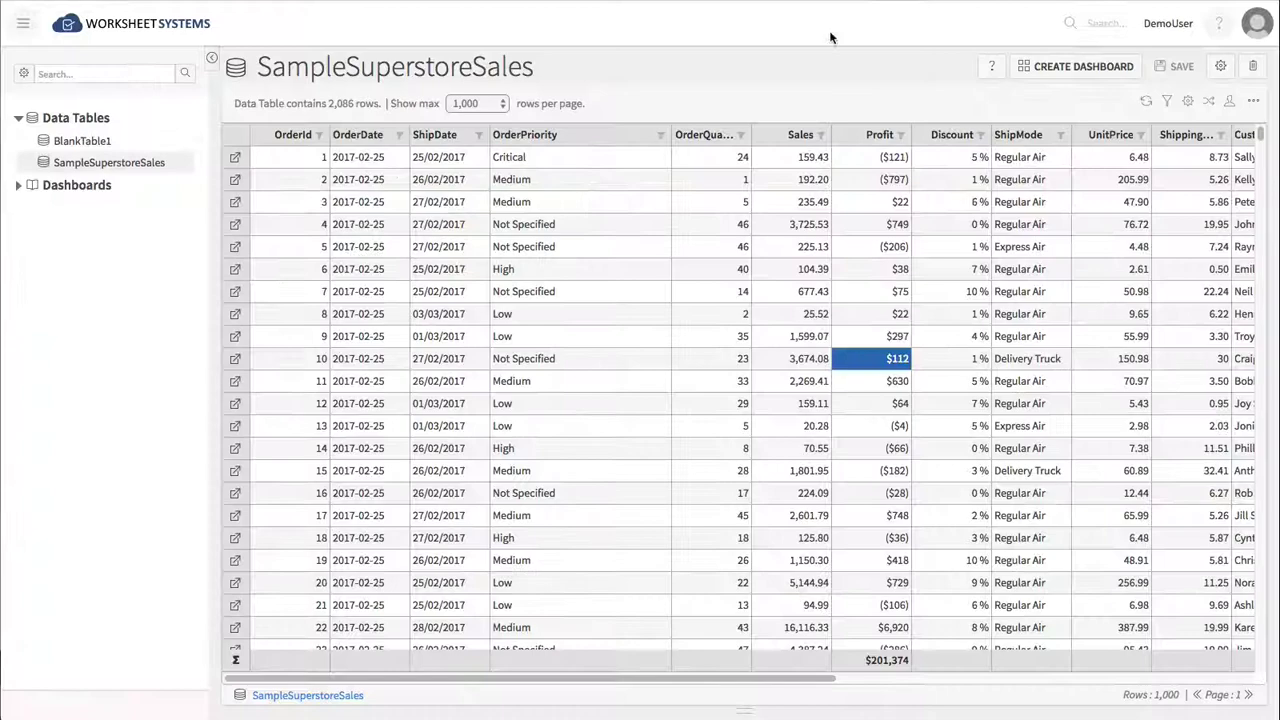
Review the table's list of changes, and view the OrderDate filter values without applying a filter.
click(1253, 103)
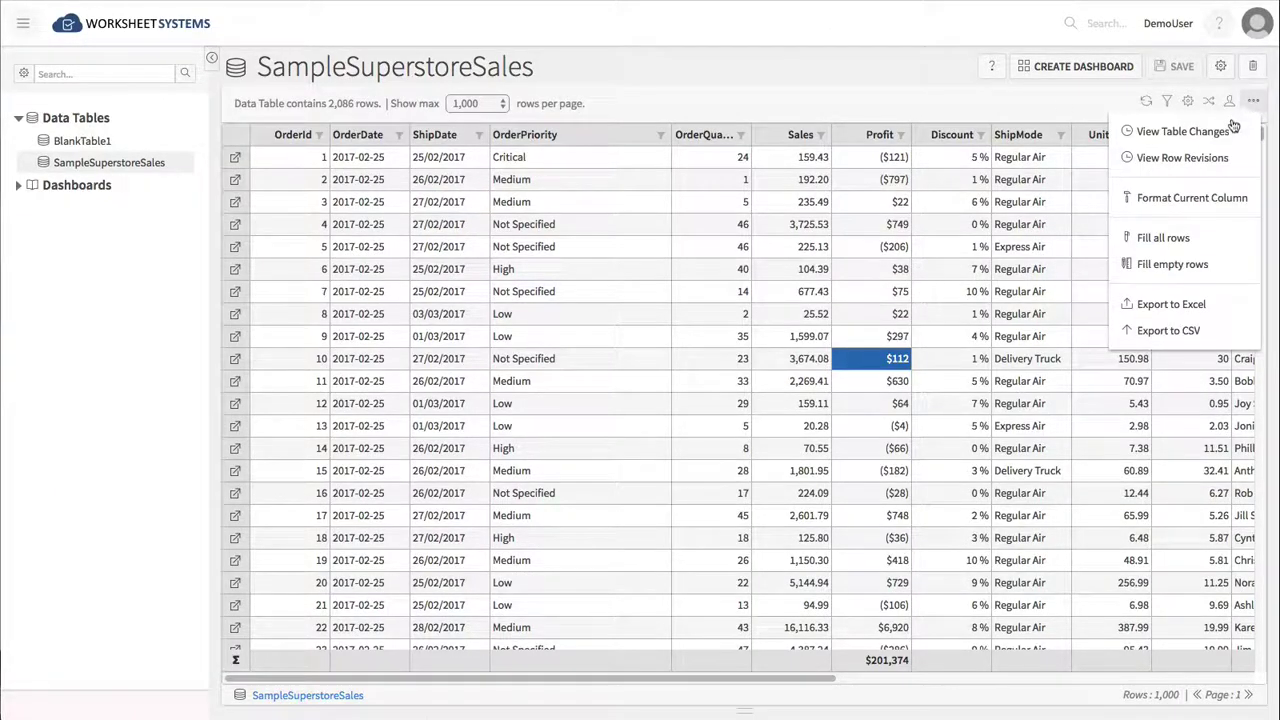
click(1222, 132)
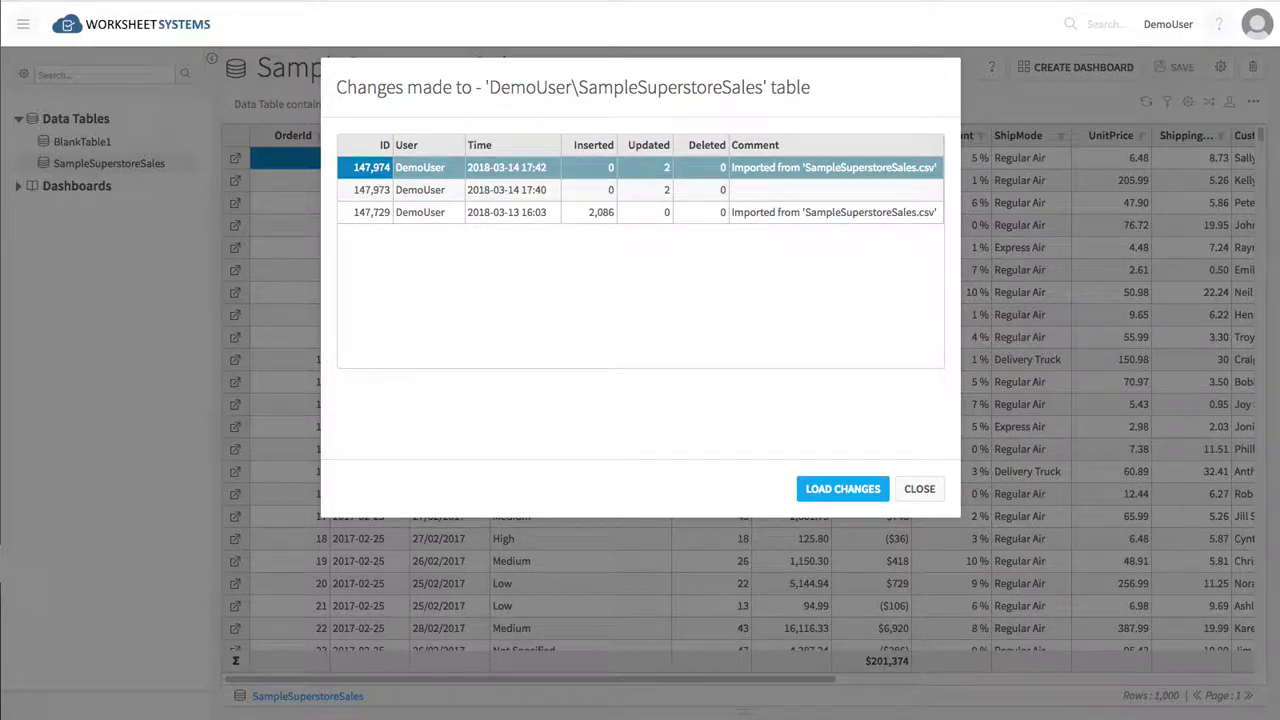
click(834, 167)
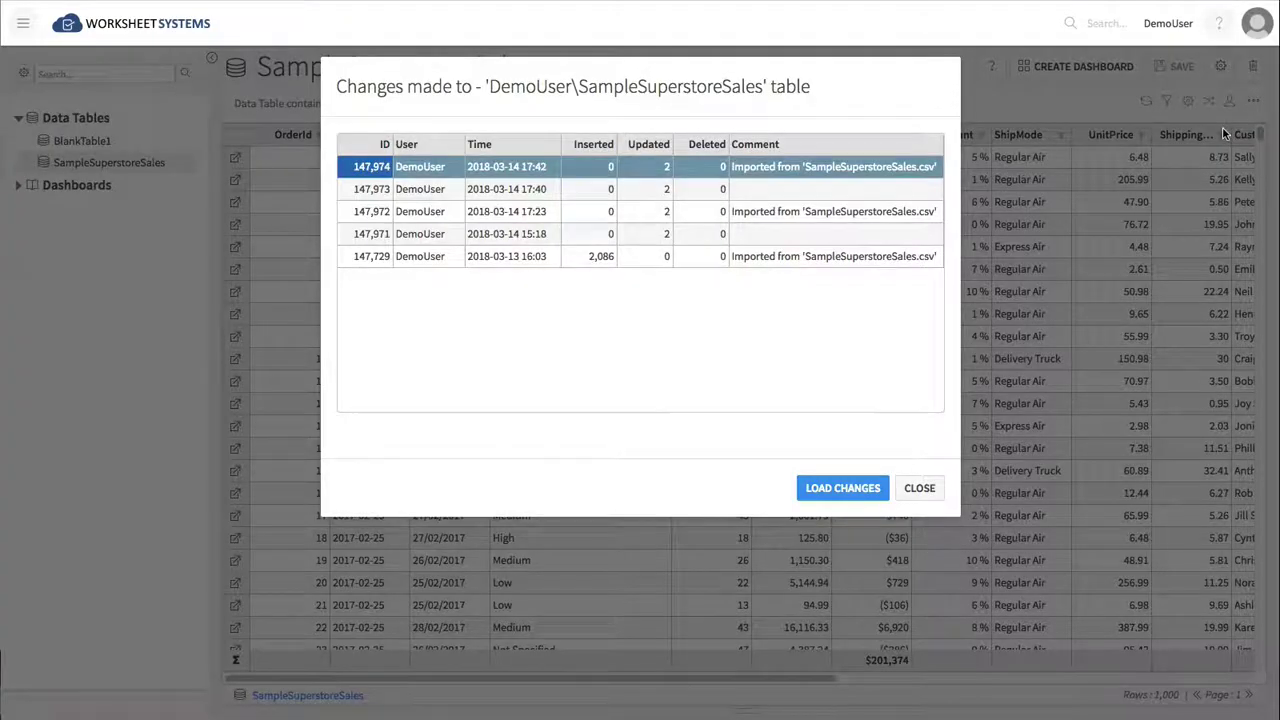
key(Return)
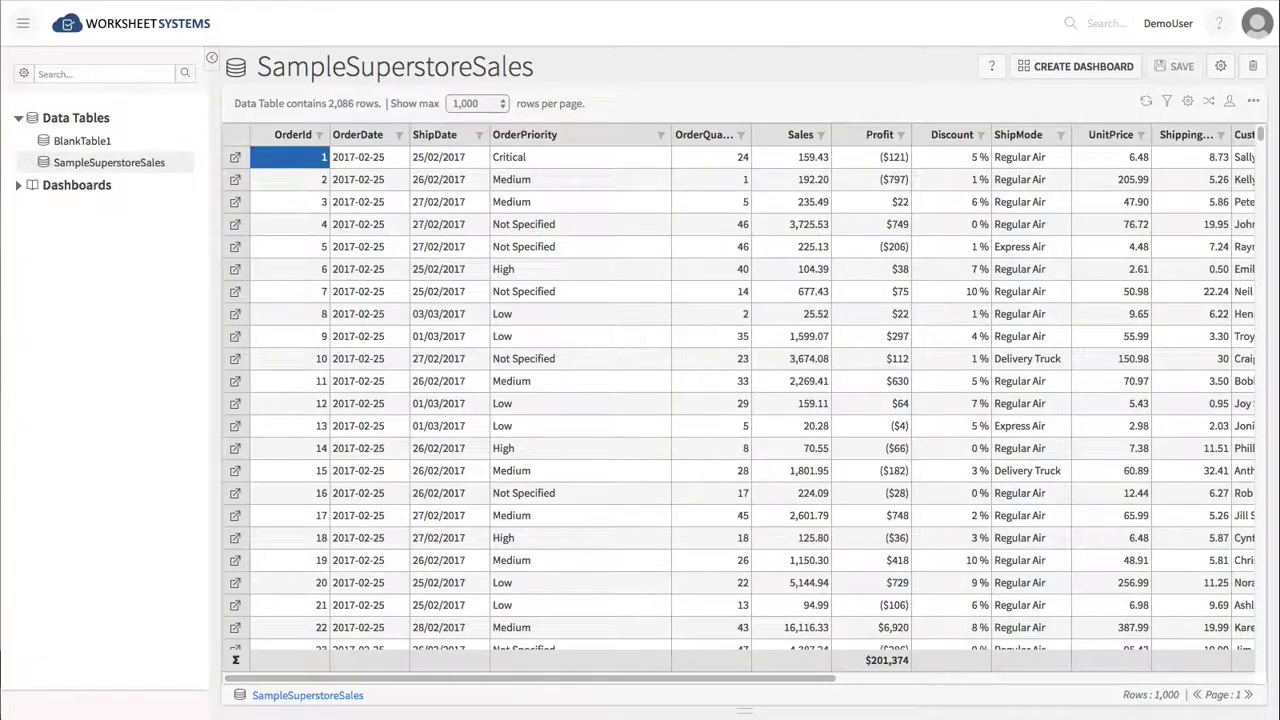
click(480, 136)
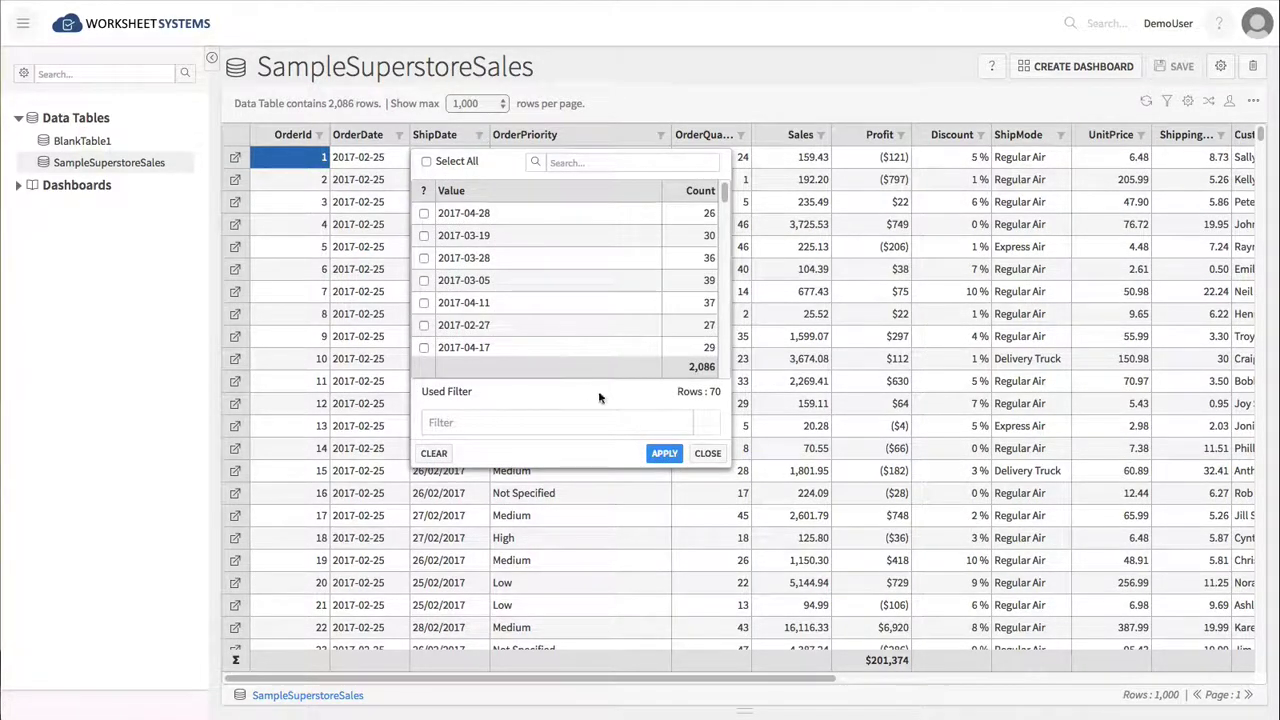
click(705, 453)
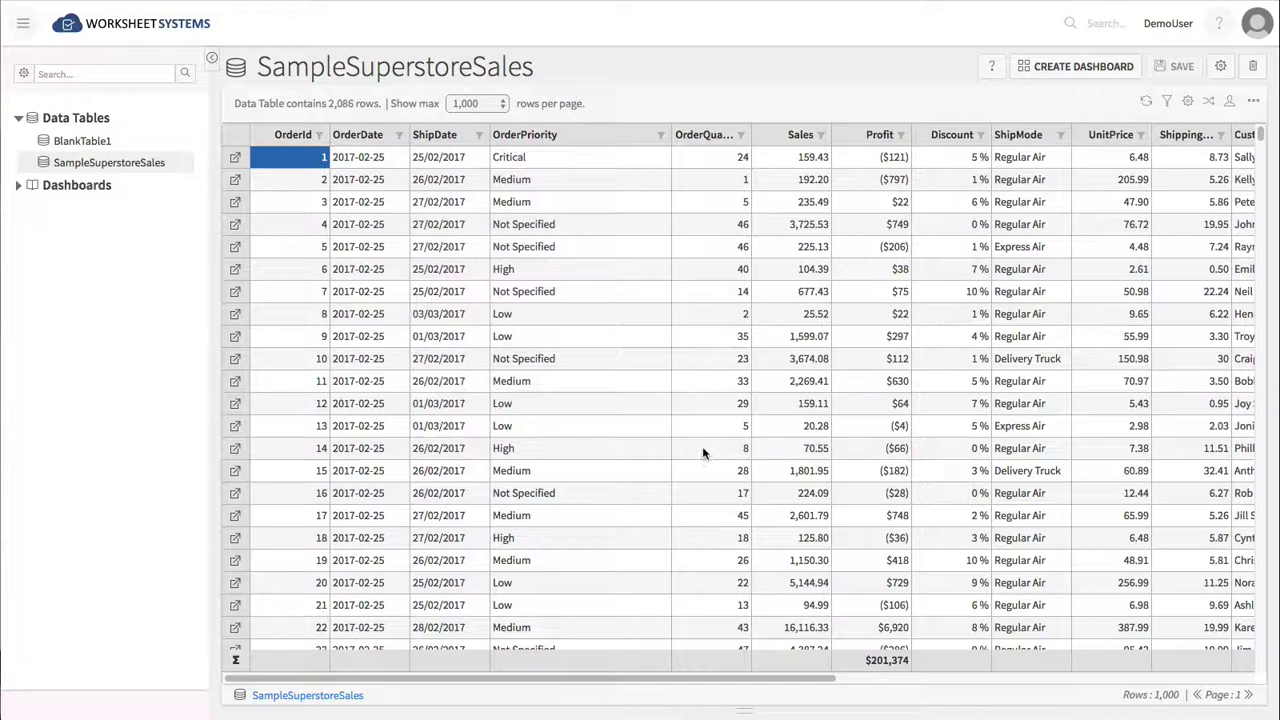
Add CustomerCountry and CustomerCity conditions joined with AND to the table filter.
click(1168, 103)
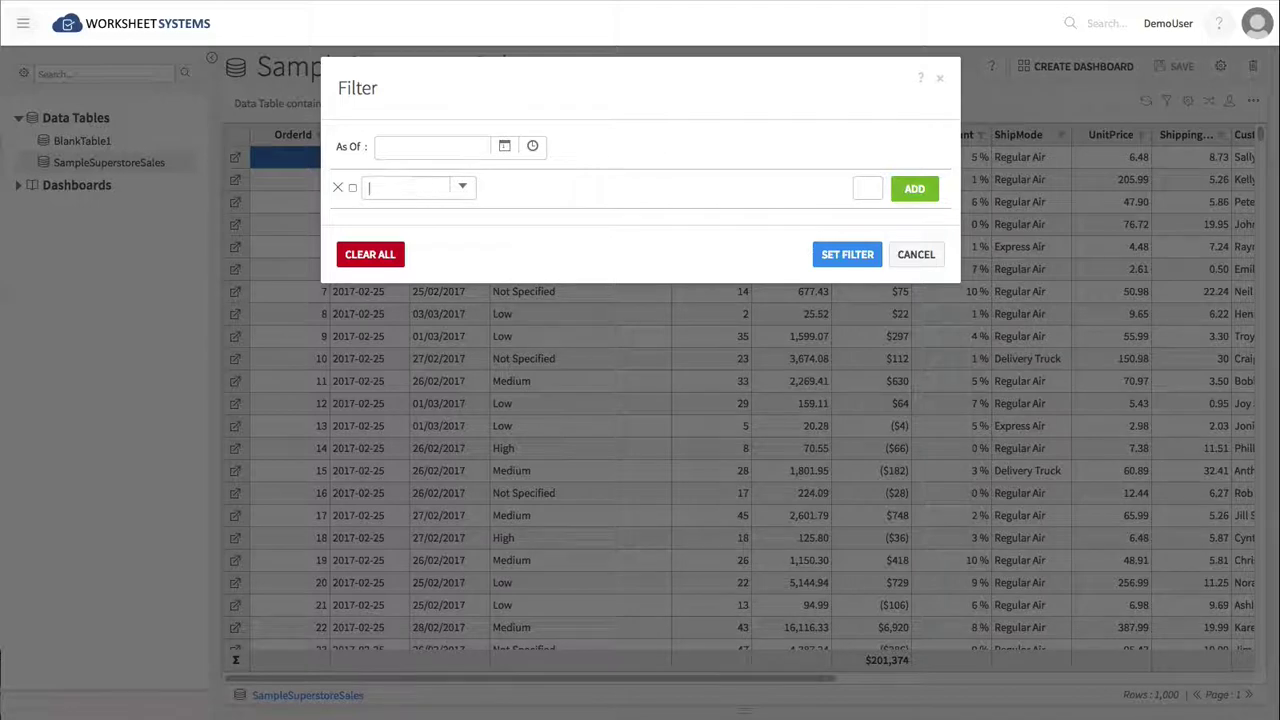
text(Customer)
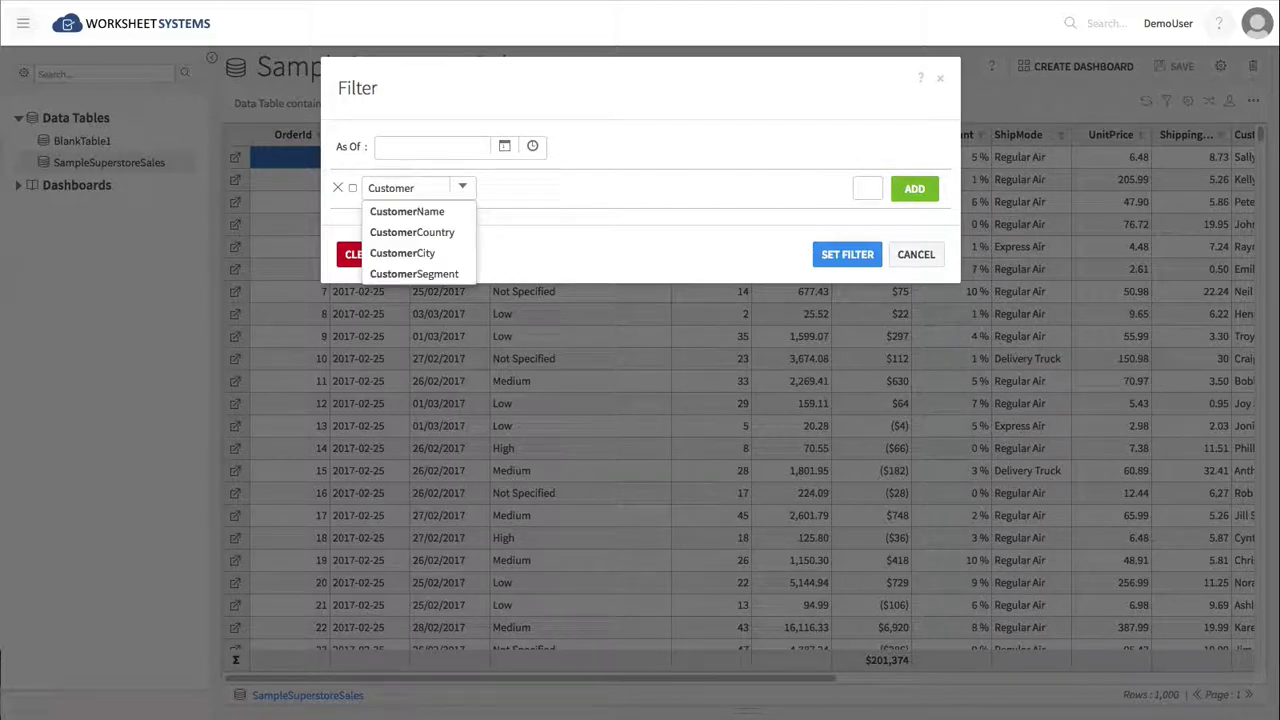
click(414, 230)
click(914, 190)
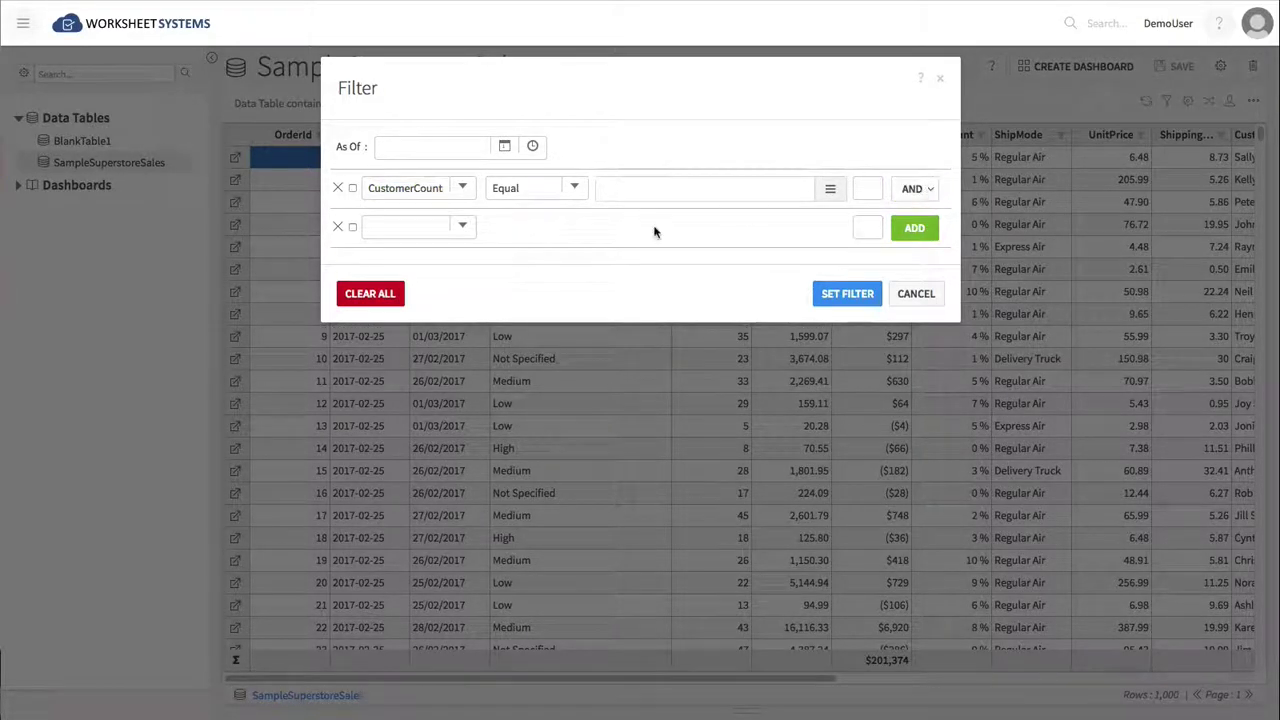
text(Customer)
click(405, 292)
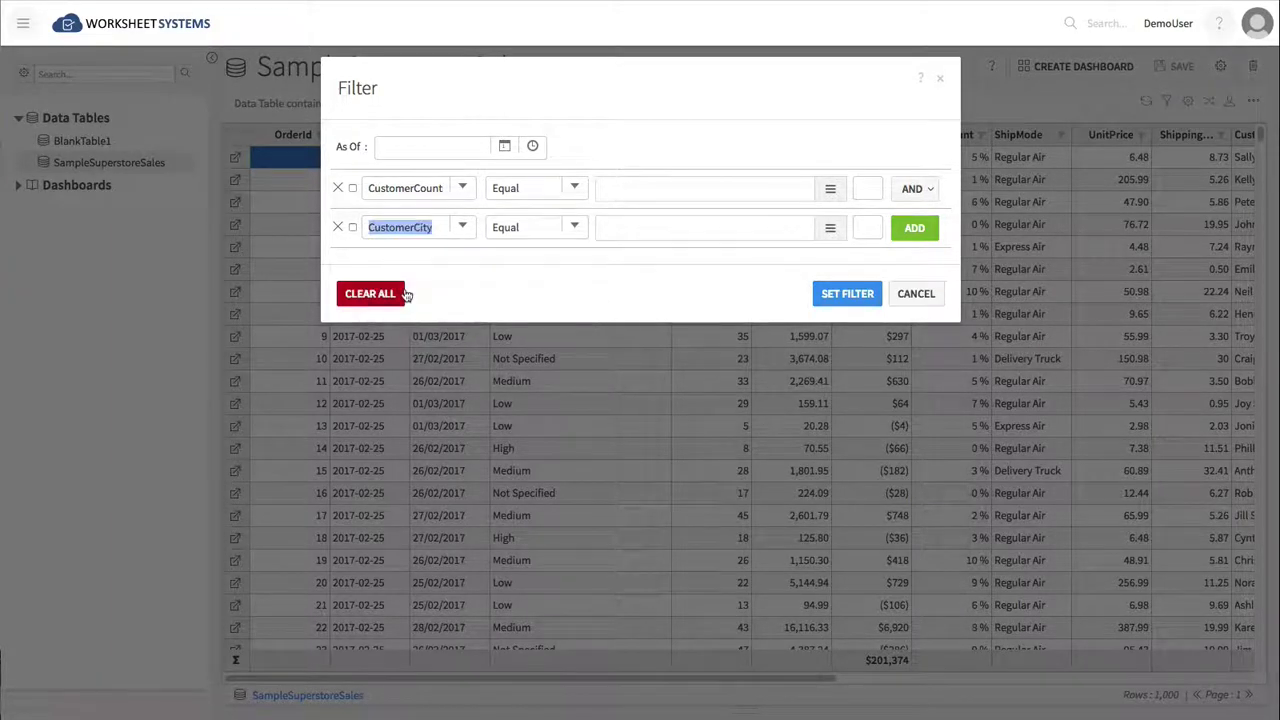
Turn both conditions into the parameters {{CustomerCountry}} and {{CustomerCity}}, use the In operator for the city, and set the filter.
click(352, 188)
click(353, 227)
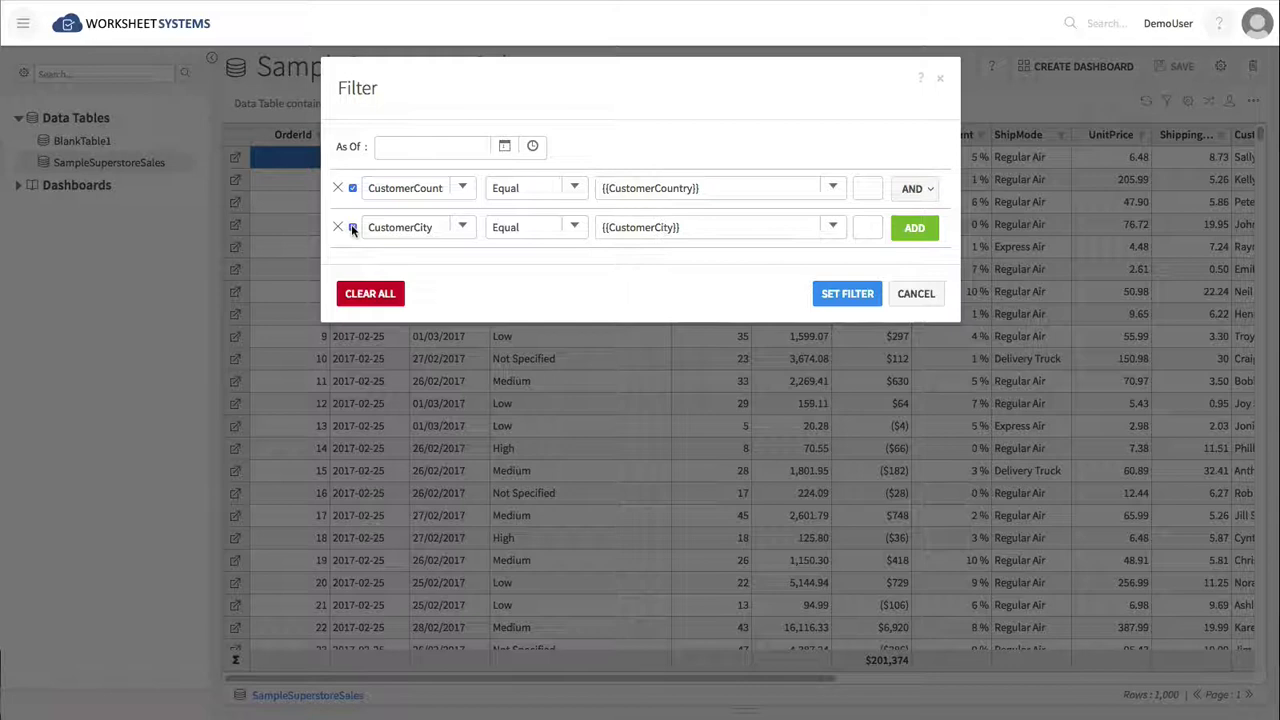
click(575, 232)
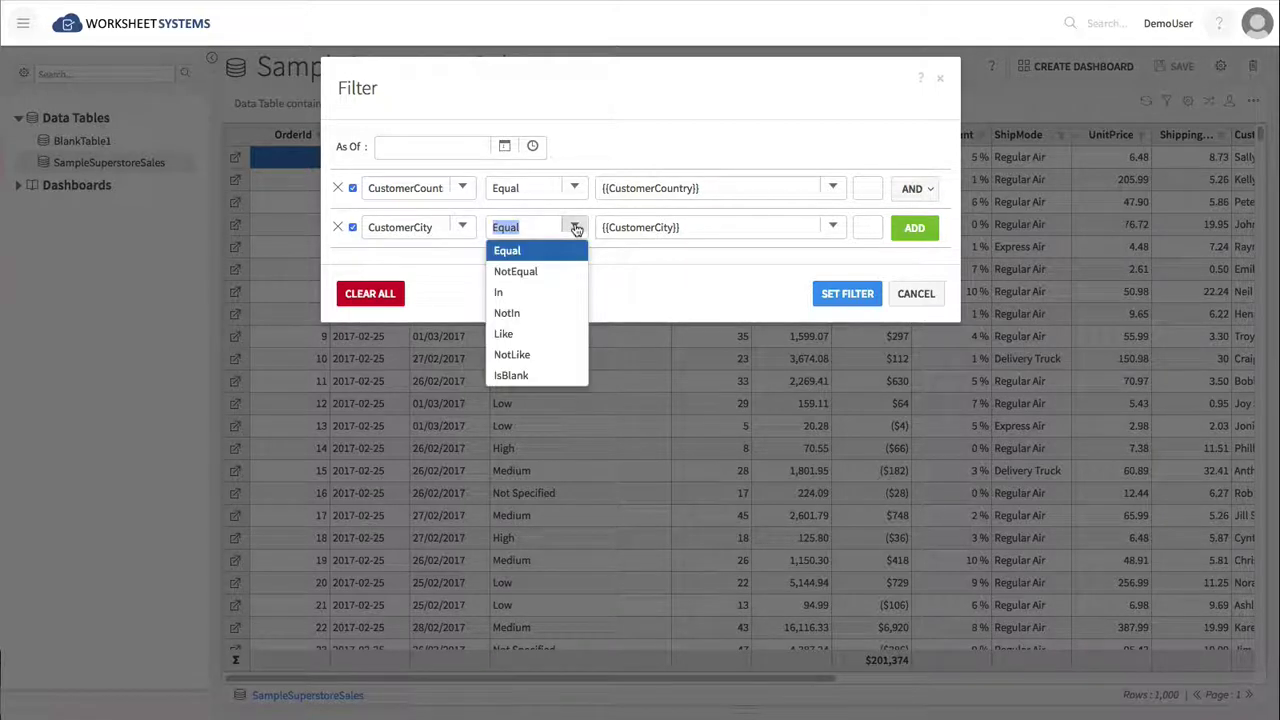
click(524, 292)
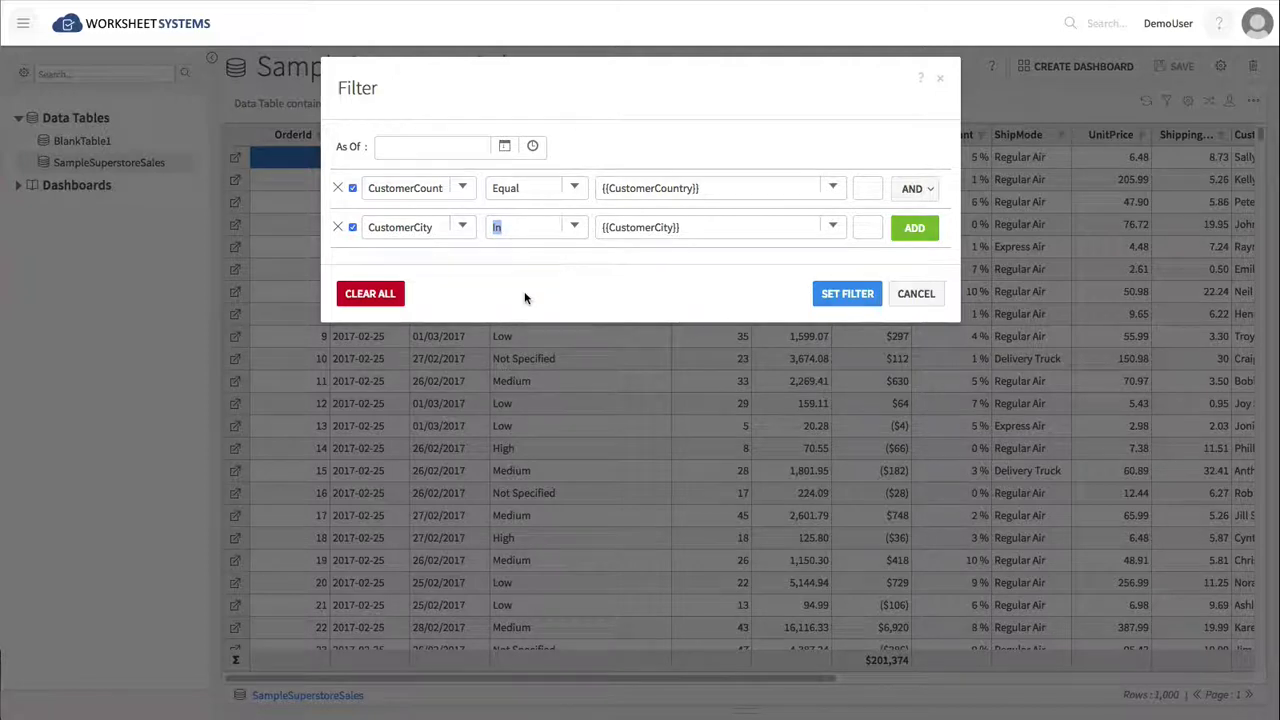
click(845, 295)
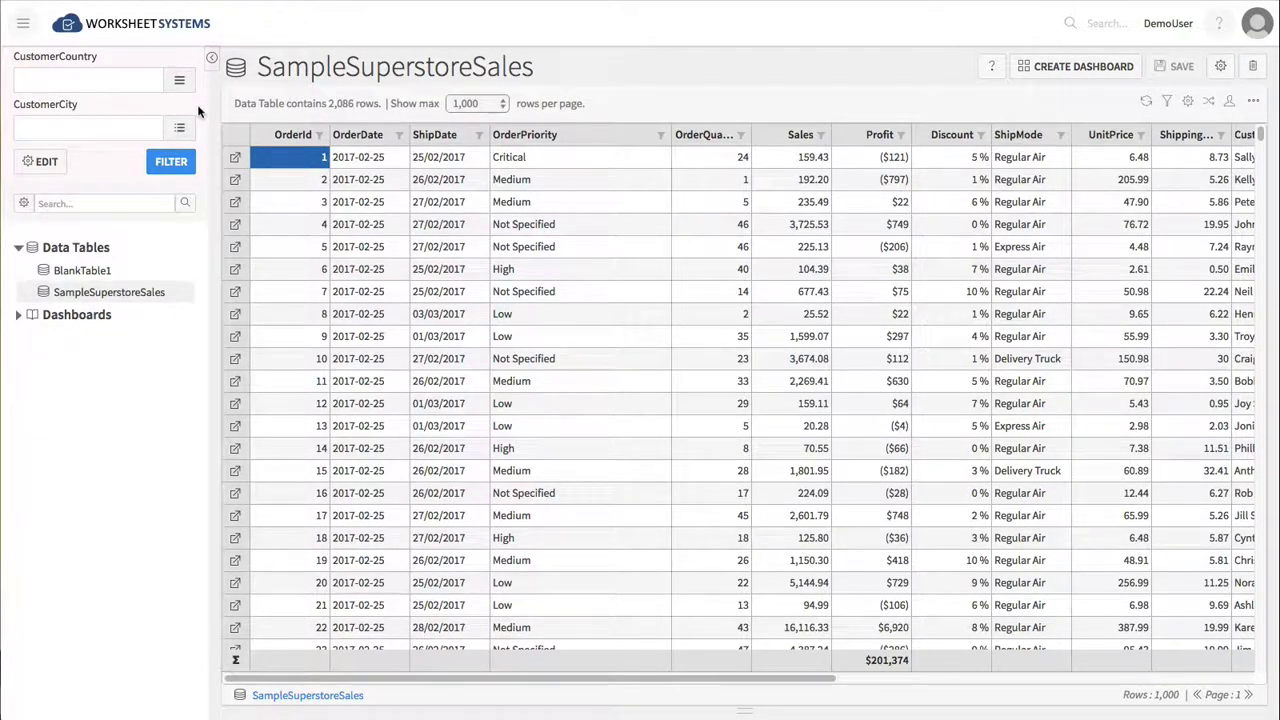
Filter the sales table to the CustomerCountry Brazil.
click(180, 82)
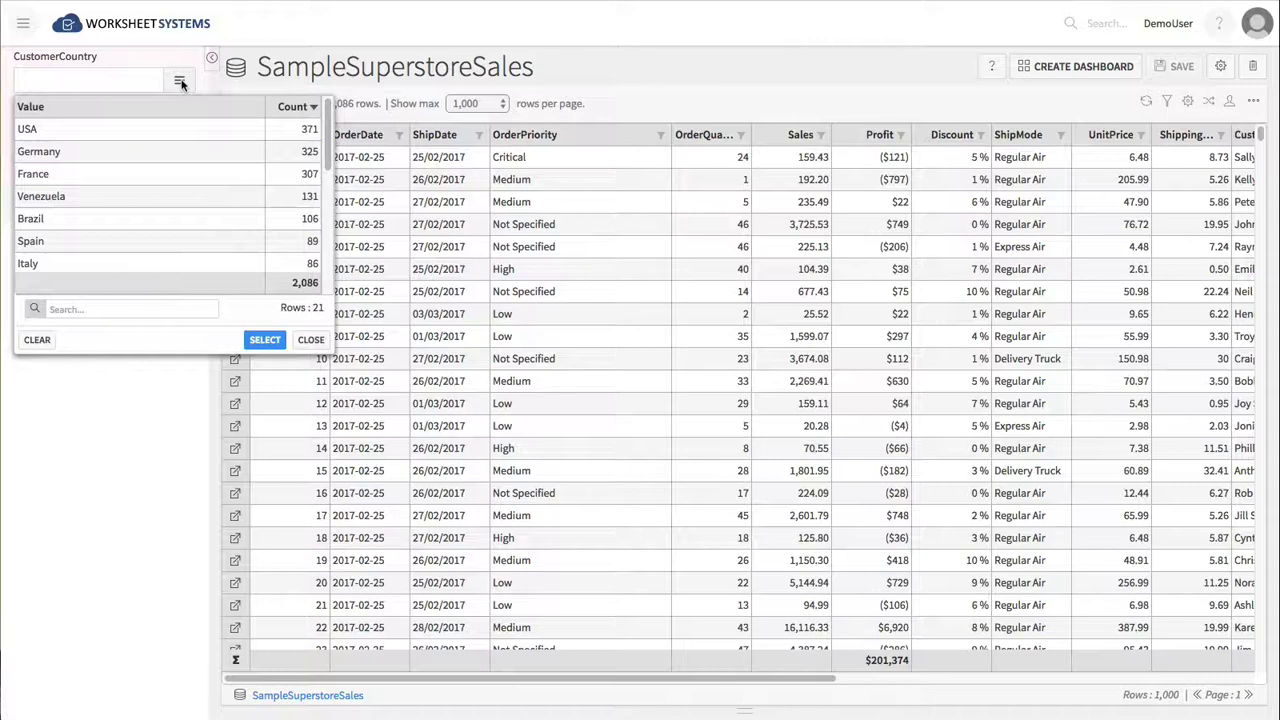
click(70, 219)
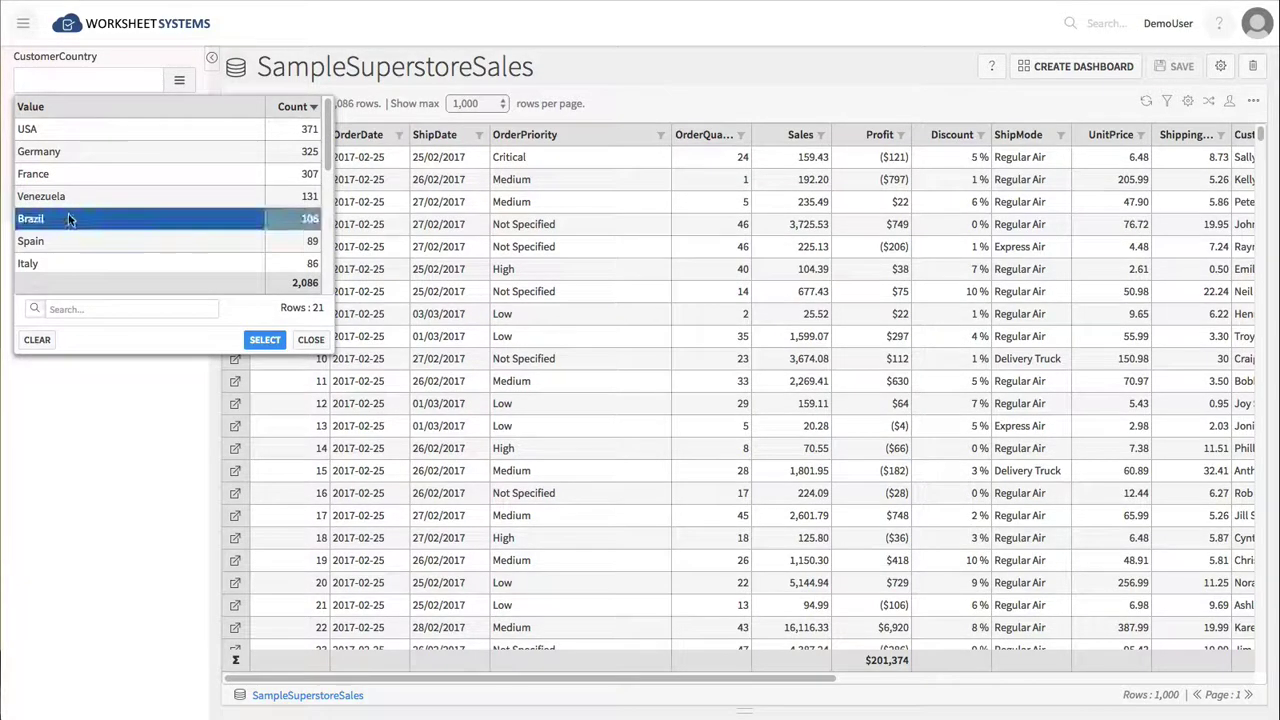
click(265, 340)
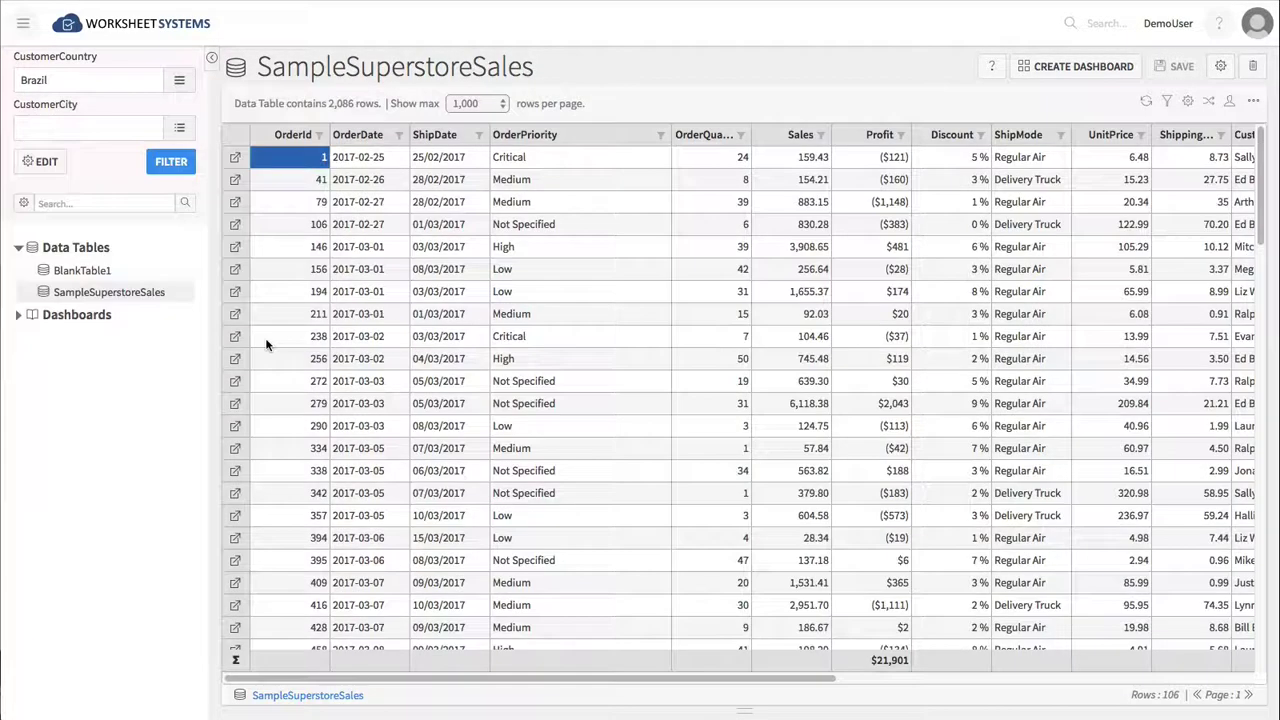
Filter the Brazilian orders to the cities São Paulo and Resende.
click(180, 129)
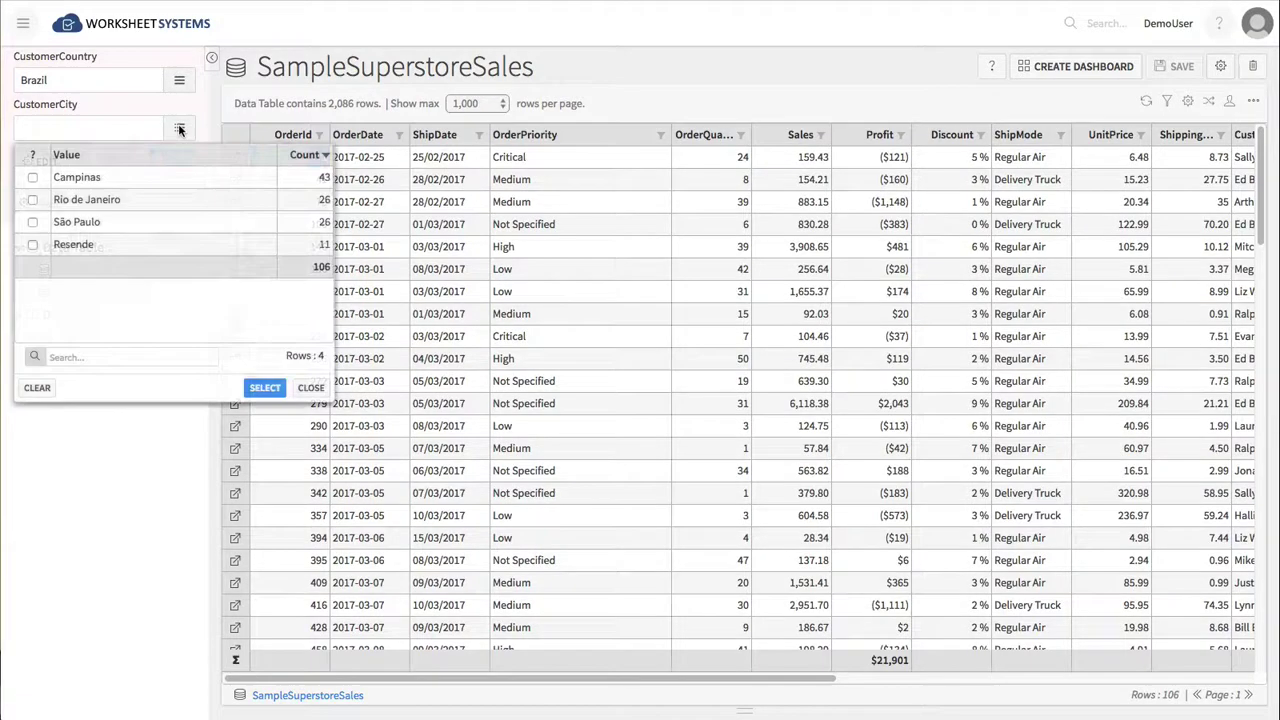
click(33, 222)
click(33, 245)
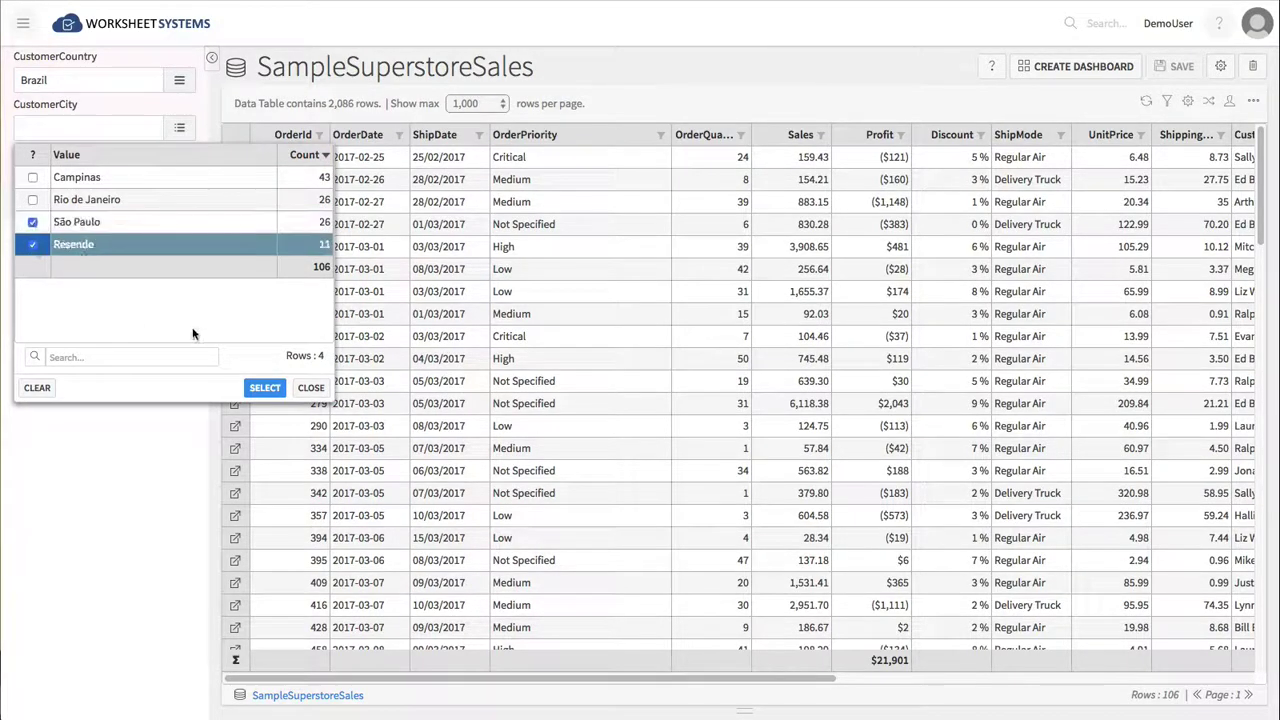
click(265, 387)
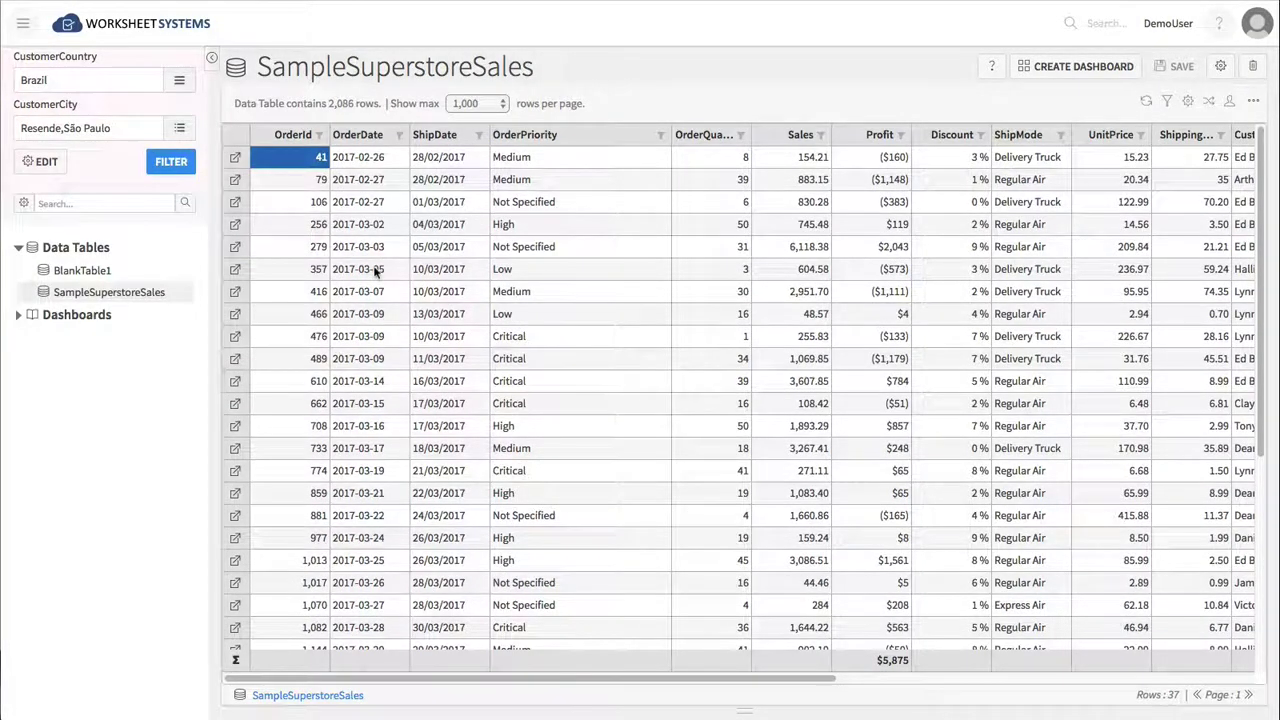
Add Rio de Janeiro to the selected CustomerCity values.
click(180, 129)
click(32, 200)
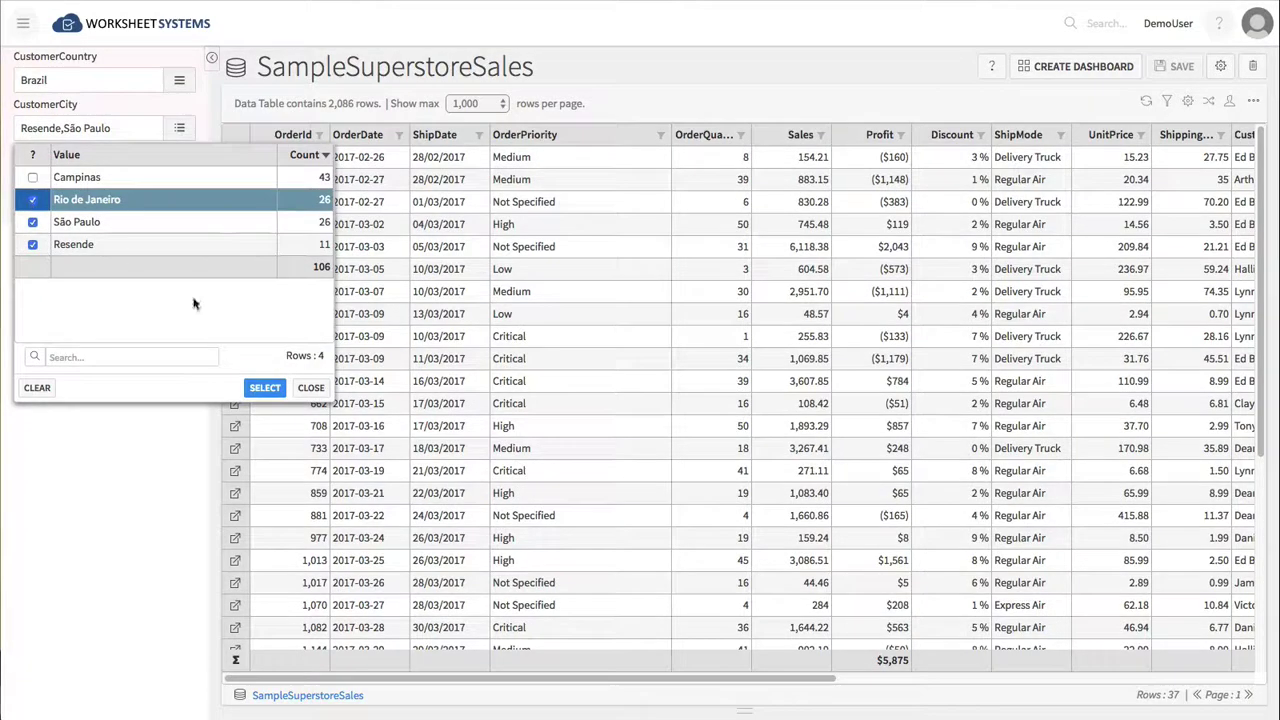
click(265, 387)
Clear the CustomerCity values and change the CustomerCountry filter to Spain.
click(143, 127)
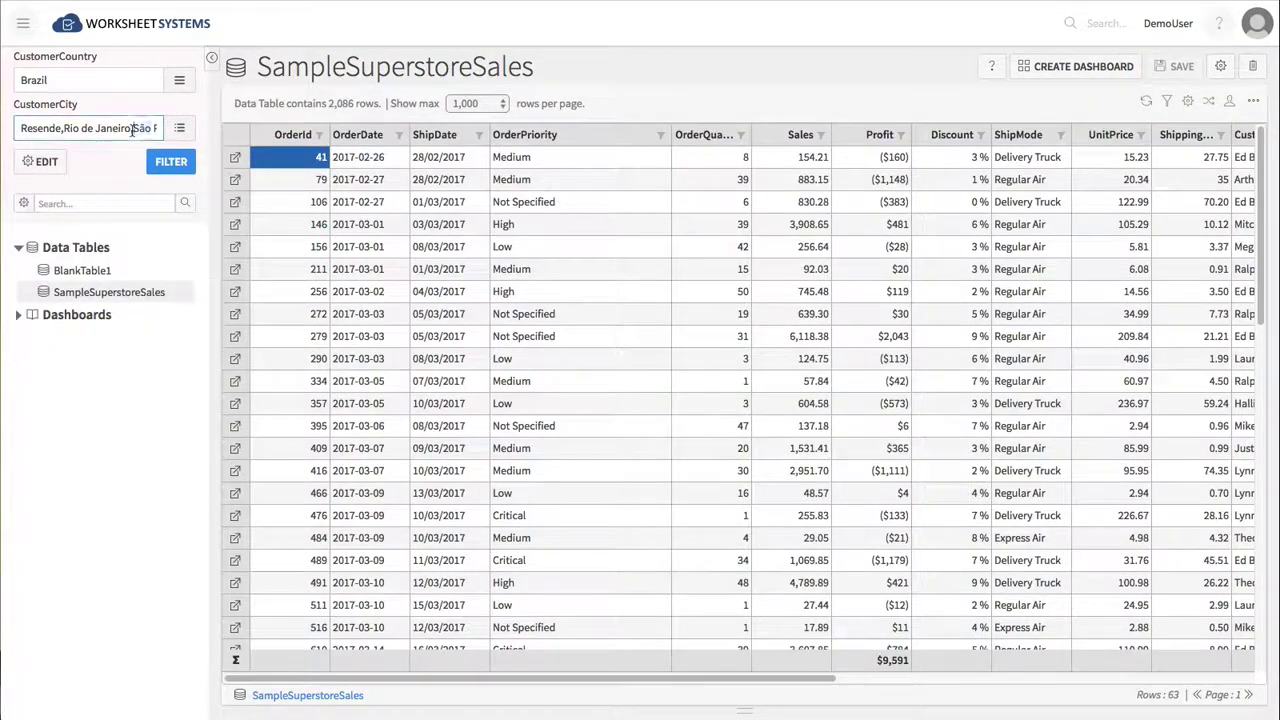
key(ctrl+a)
key(BackSpace)
click(178, 82)
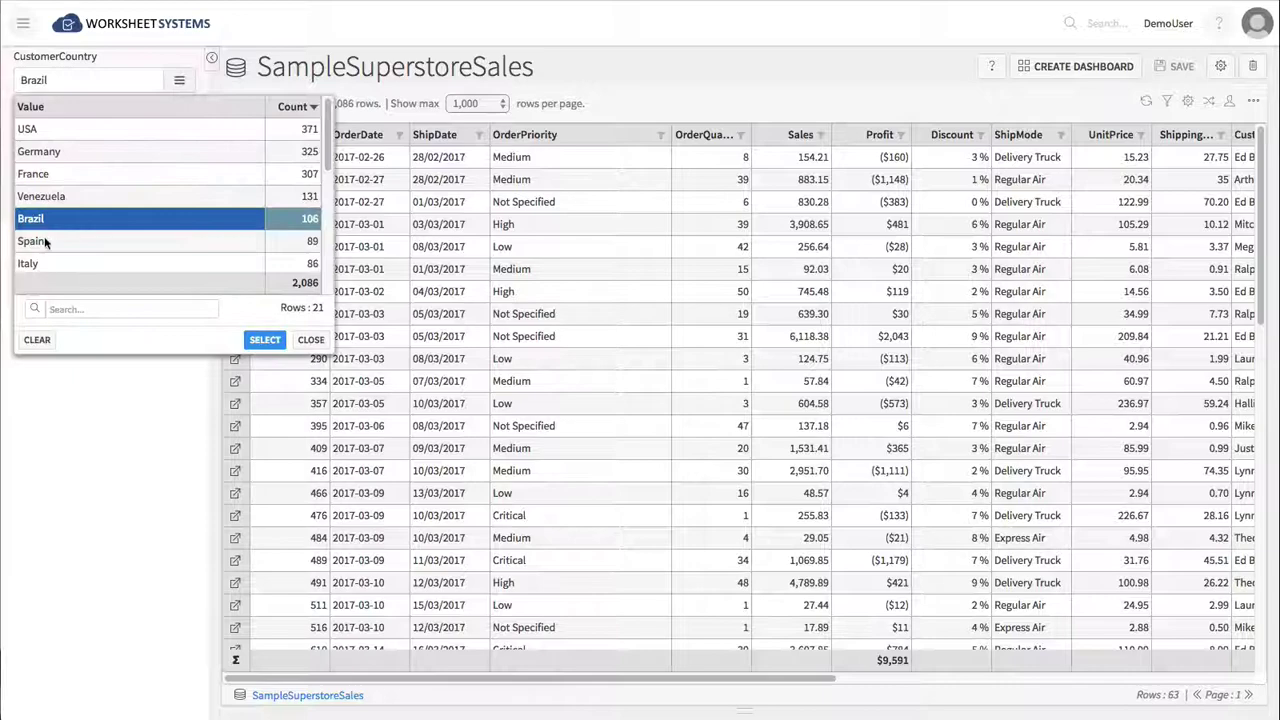
click(42, 241)
click(256, 338)
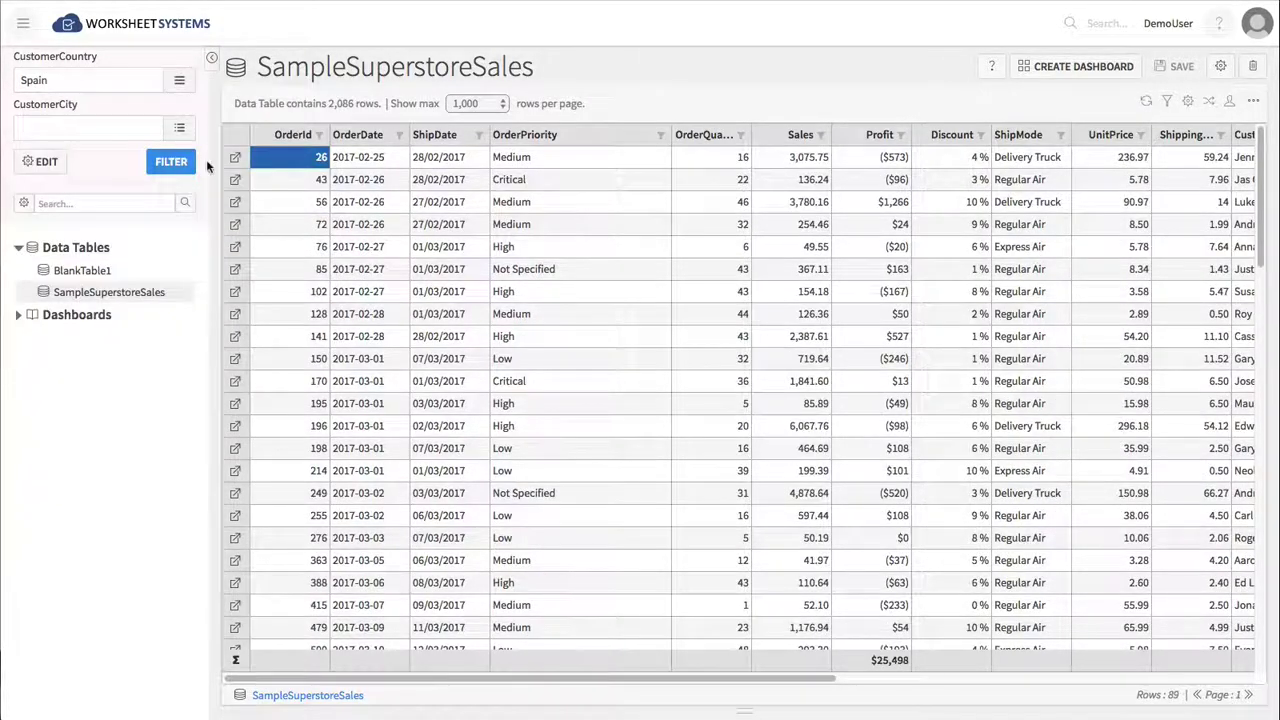
Filter the Spanish orders to the city Madrid.
click(179, 127)
click(32, 200)
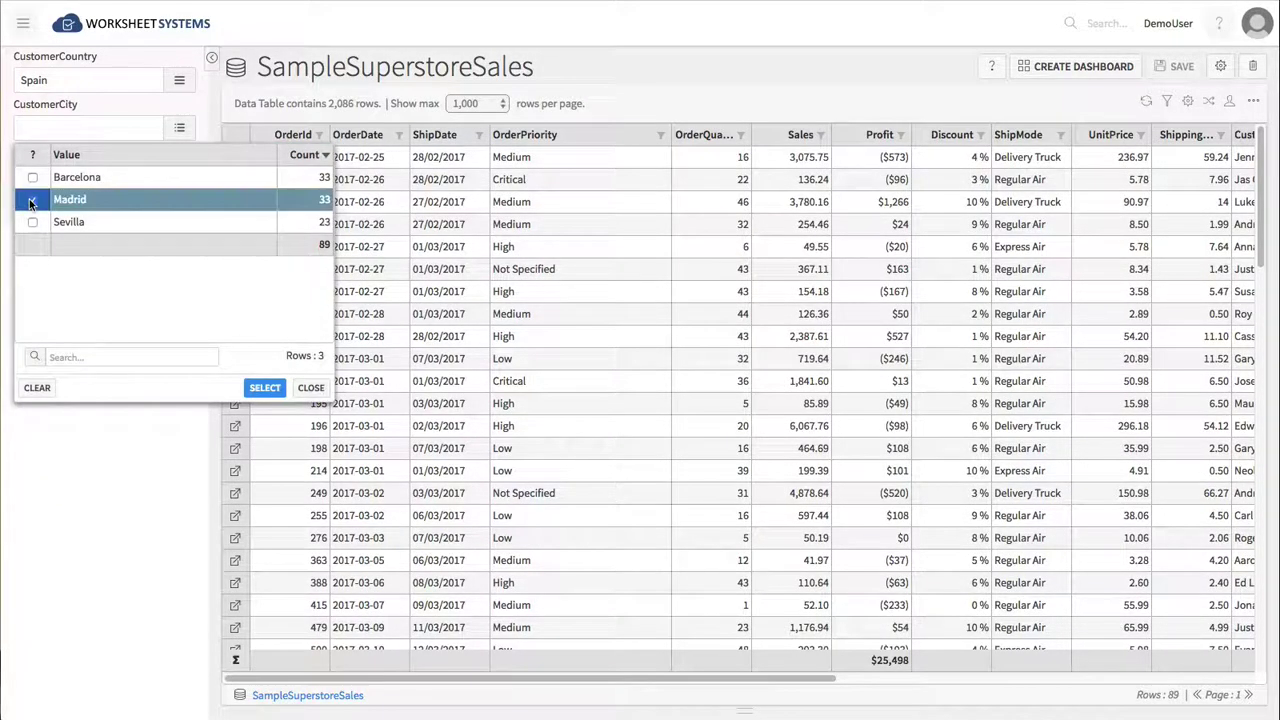
click(262, 388)
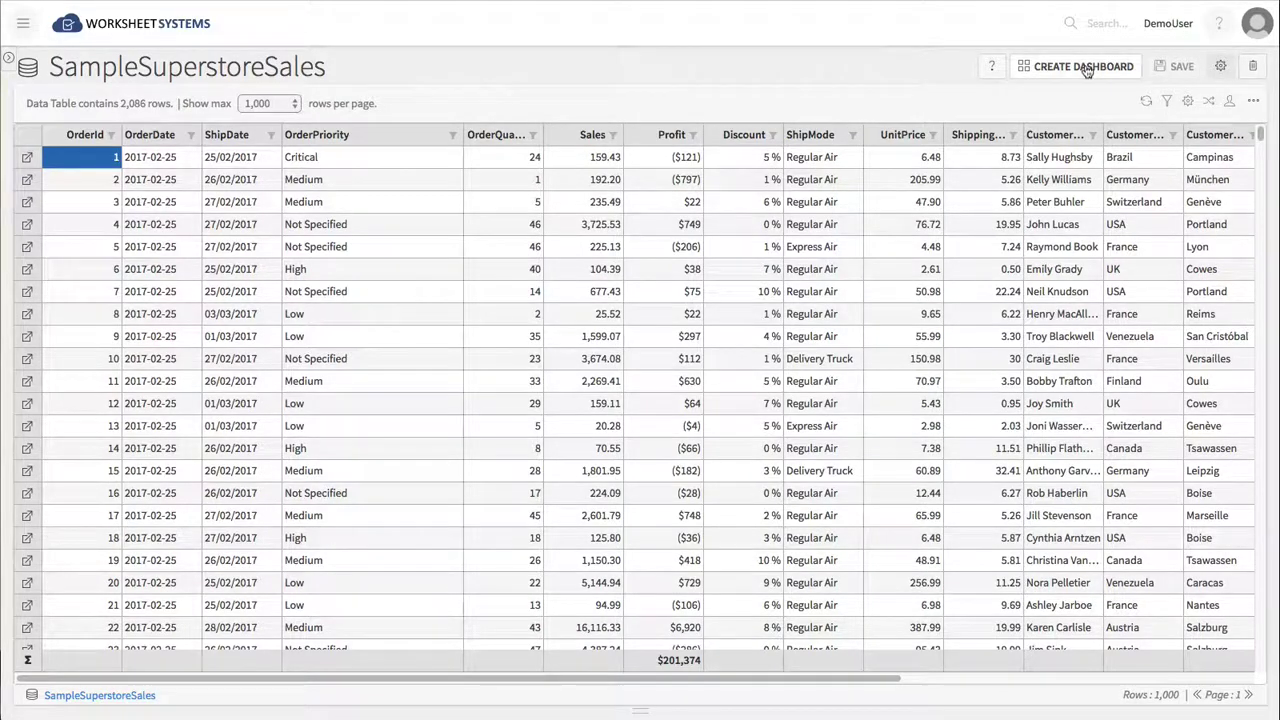
Create a dashboard named SampleSuperstoreSales Dashboard2 using the layout with one full-width panel (12) above three equal panels (4-4-4).
click(1086, 68)
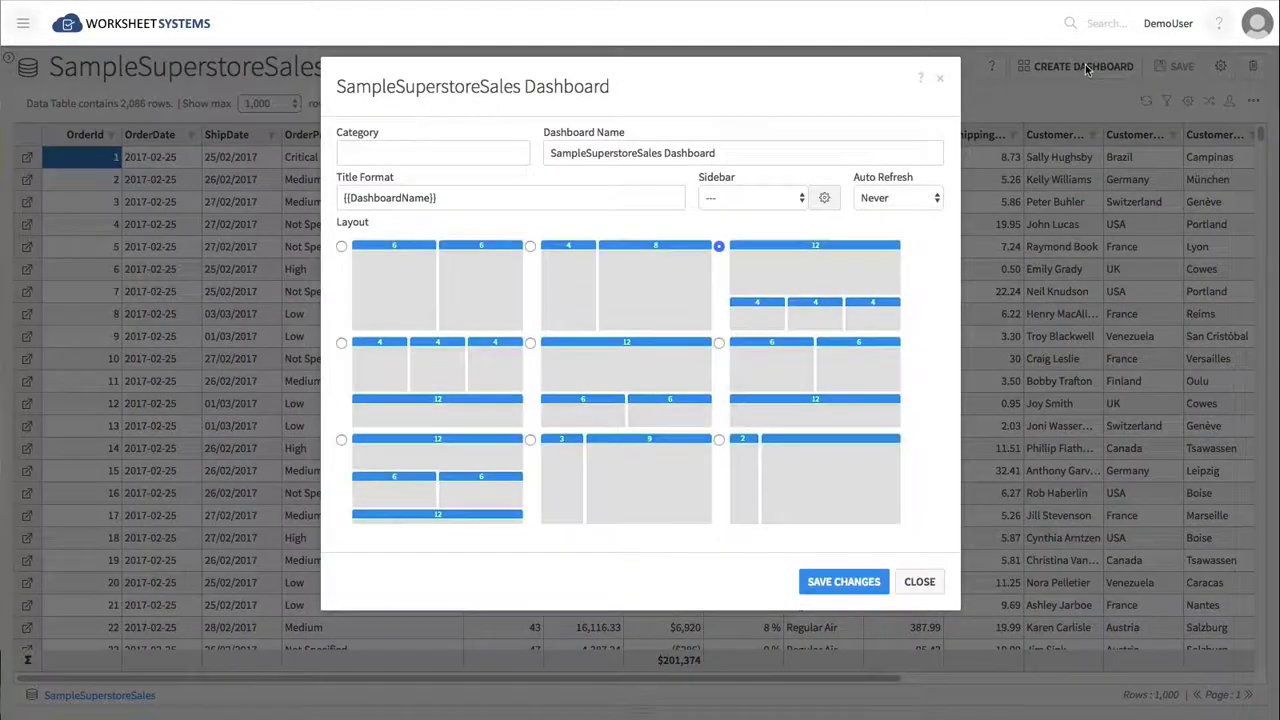
click(640, 296)
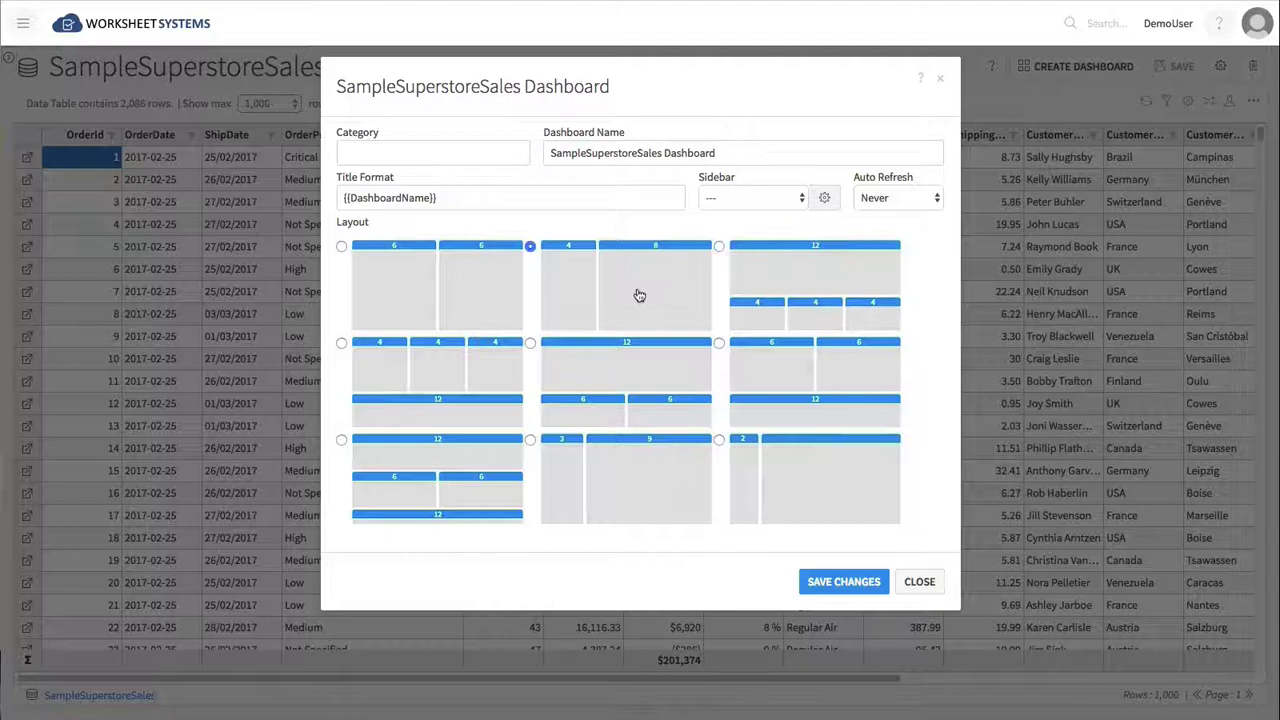
click(768, 280)
click(753, 147)
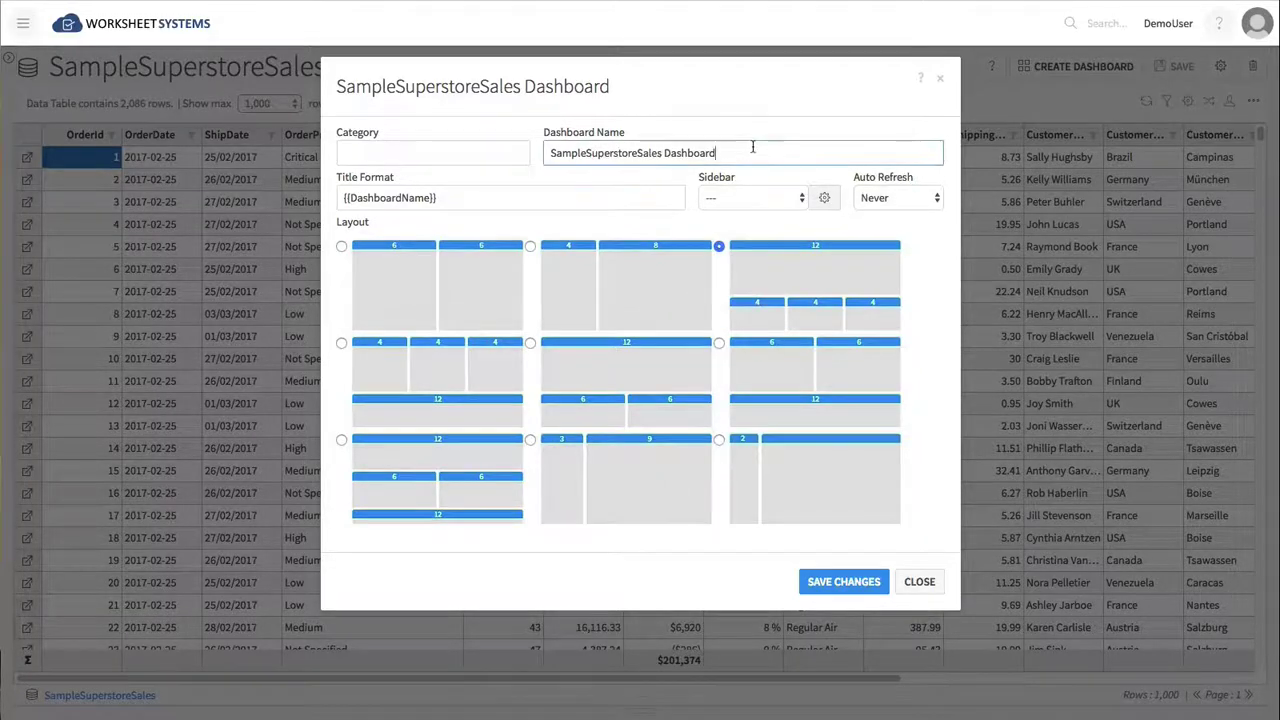
text(2)
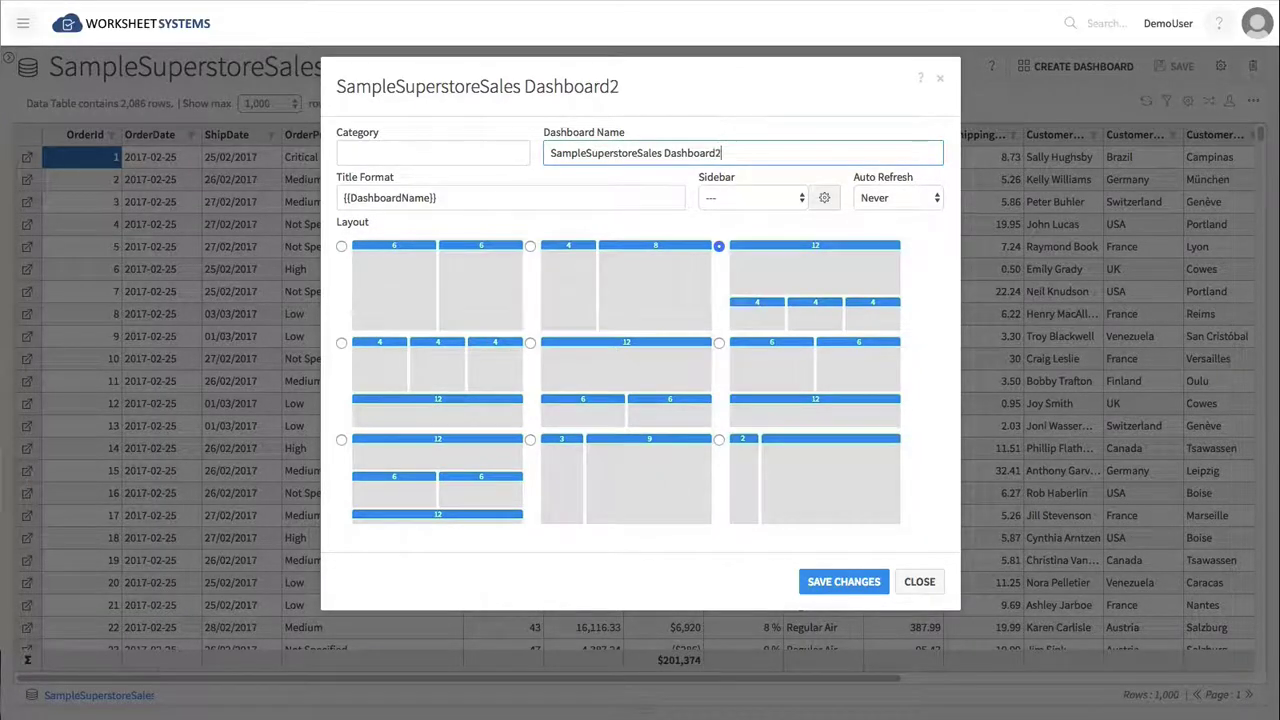
click(855, 582)
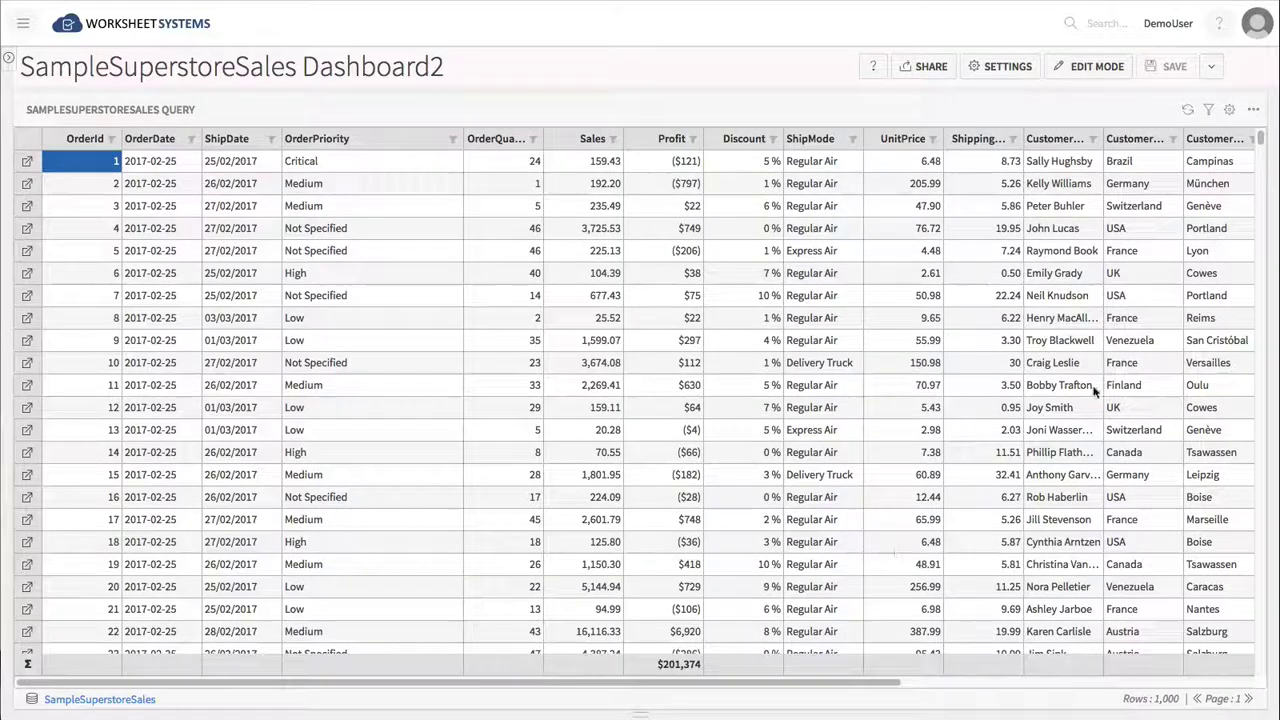
Remove the first ten fields, OrderId through UnitPrice, from the dashboard's SampleSuperstoreSales table query and save the changes.
click(1230, 112)
click(459, 156)
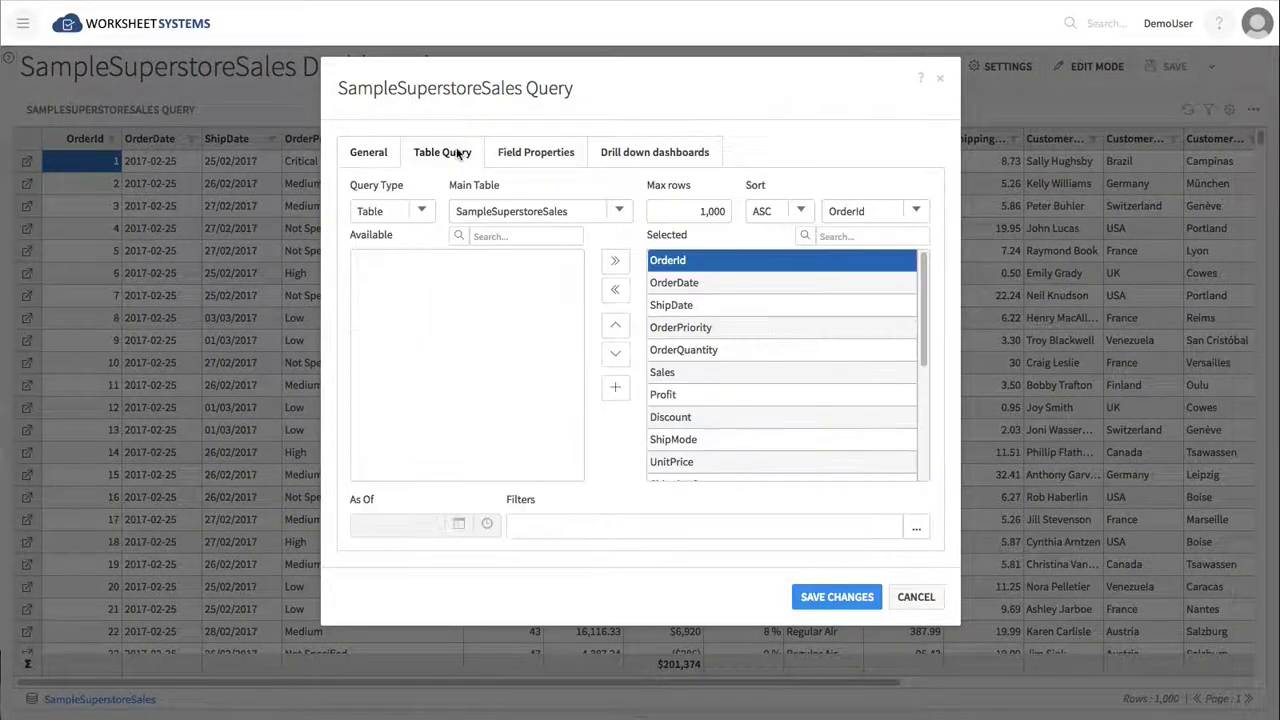
click(616, 290)
click(617, 290)
click(618, 290)
click(618, 290)
click(618, 290)
click(618, 290)
click(618, 290)
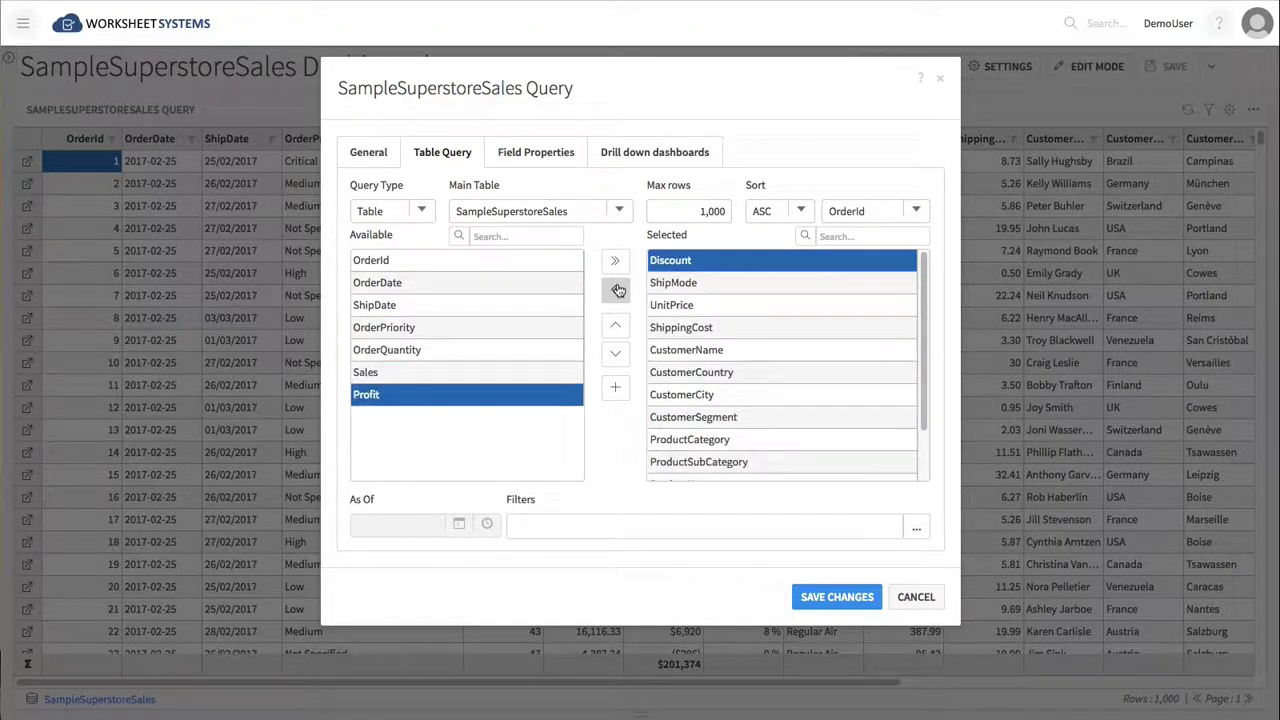
click(618, 290)
click(618, 290)
click(618, 290)
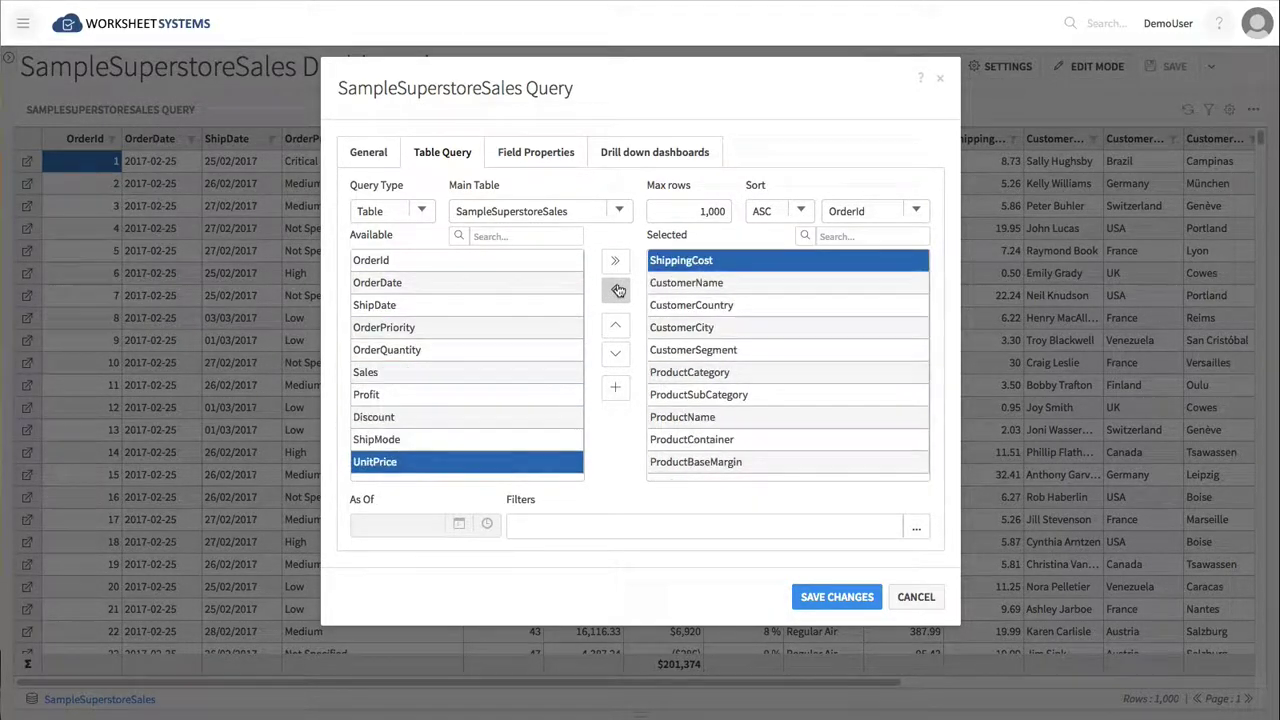
click(860, 598)
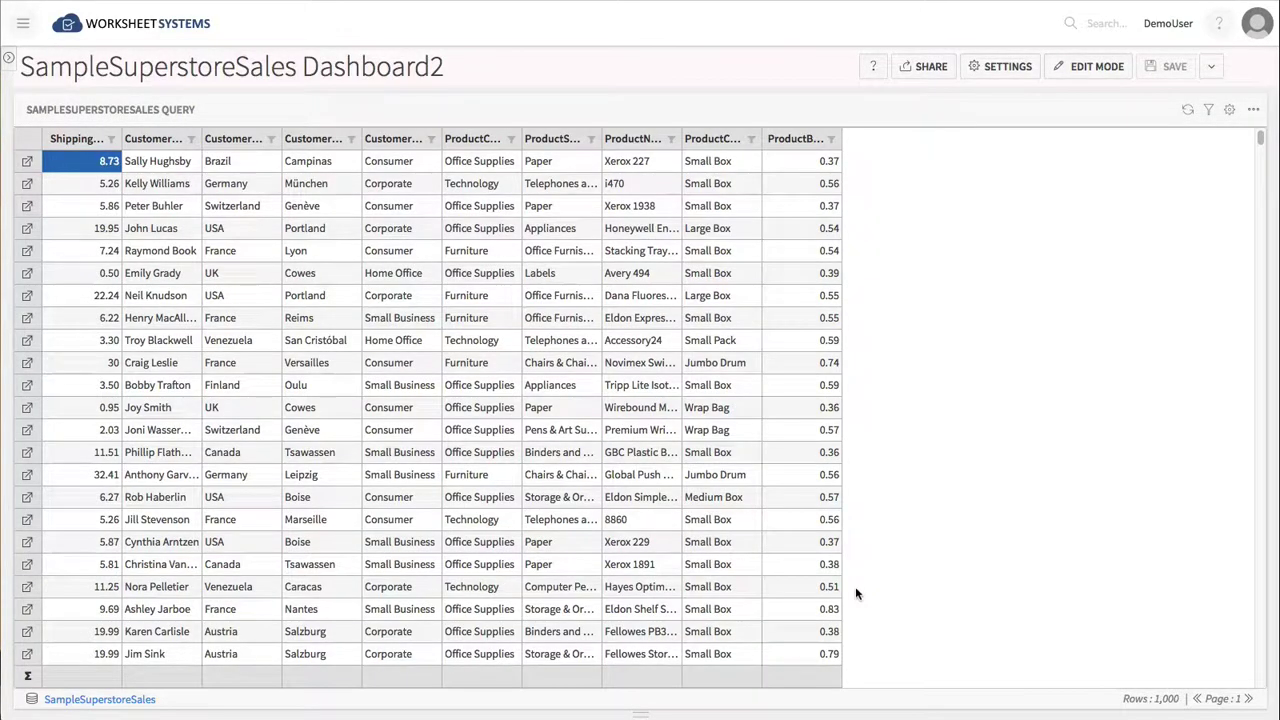
Switch the dashboard to the layout with three equal panels (4-4-4) above one full-width panel (12) and move the SampleSuperstoreSales query into the full-width panel.
click(1008, 67)
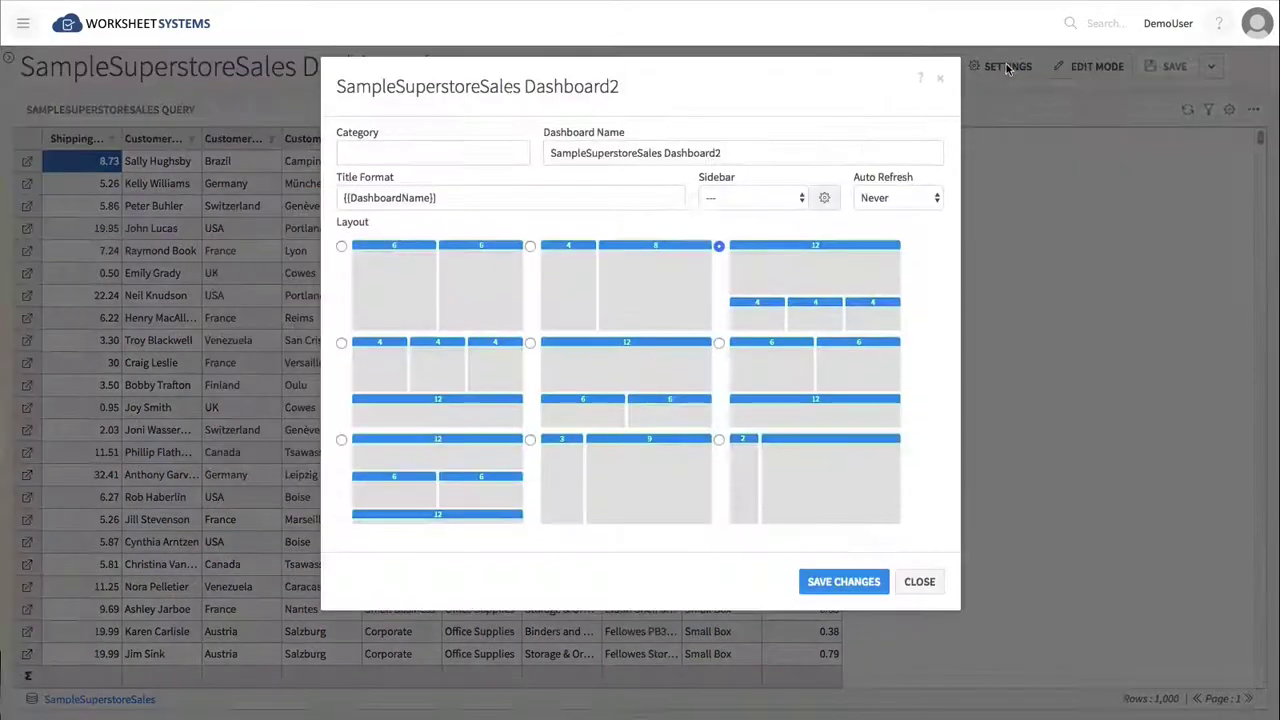
click(440, 367)
click(843, 586)
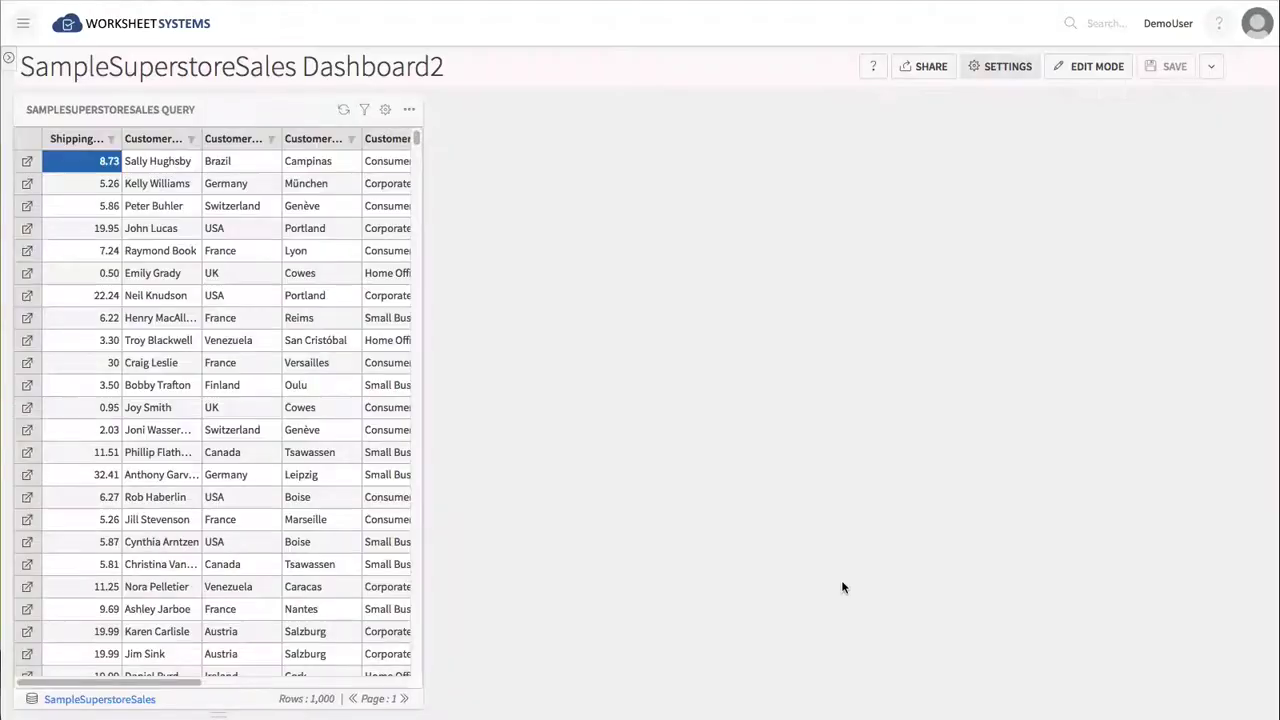
click(1088, 67)
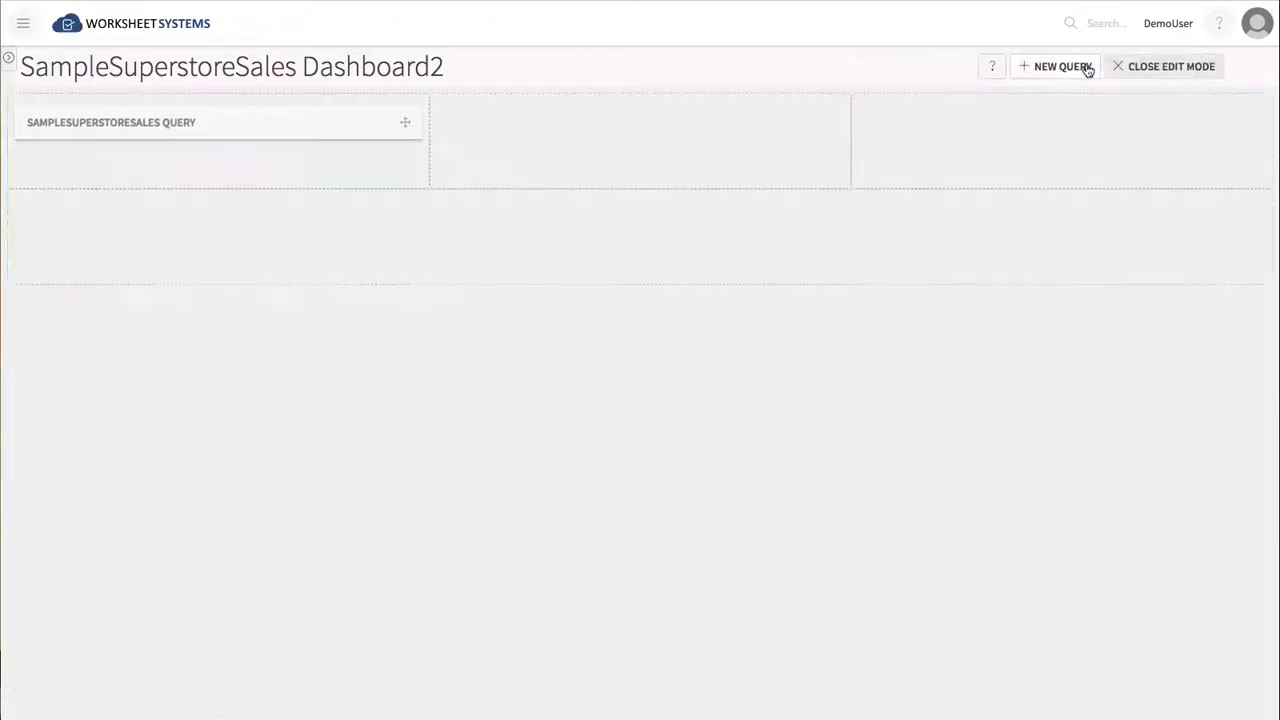
drag(405, 122, 921, 252)
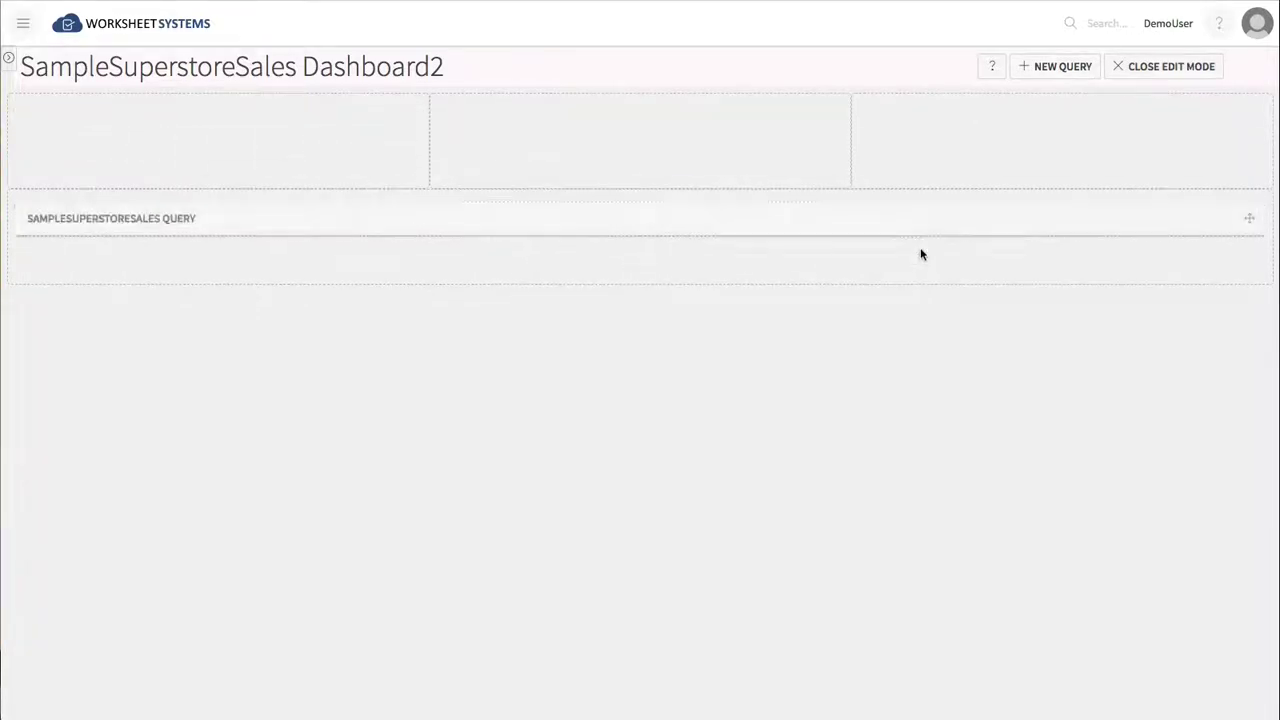
Add a new query to the dashboard with type Aggregate and SampleSuperstoreSales as its main table.
click(1063, 70)
click(443, 152)
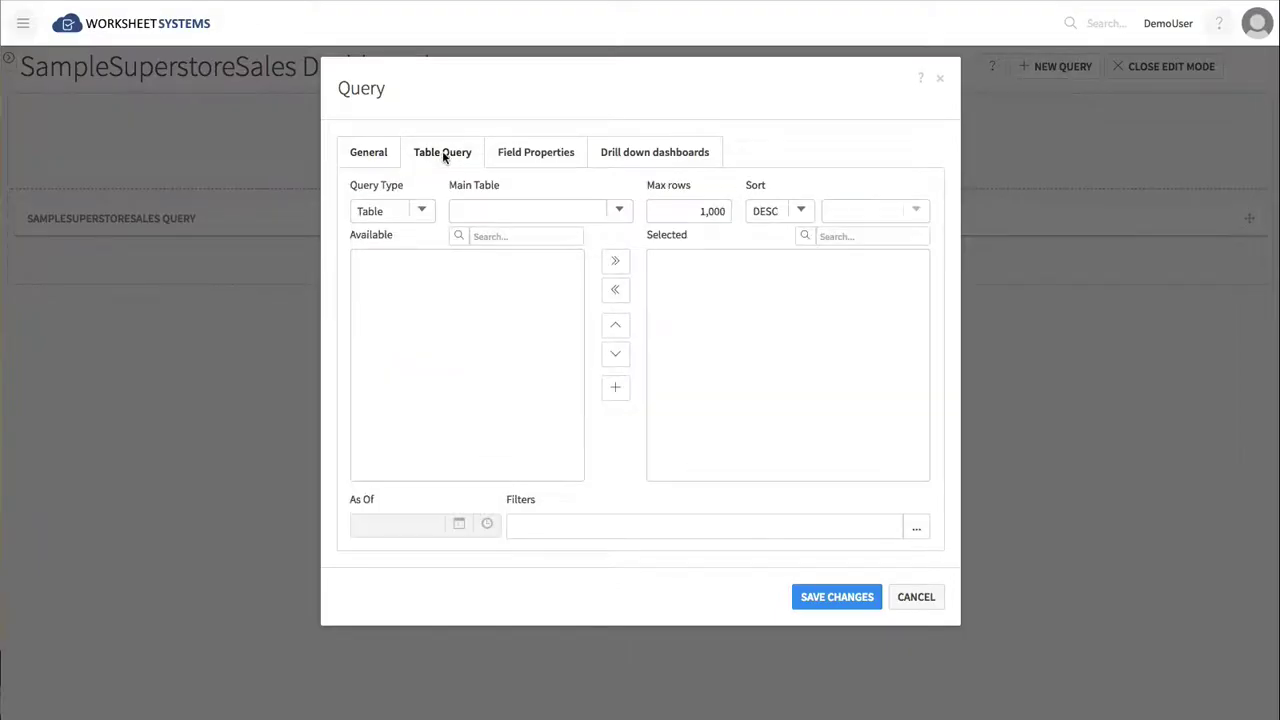
click(424, 213)
click(405, 254)
click(540, 211)
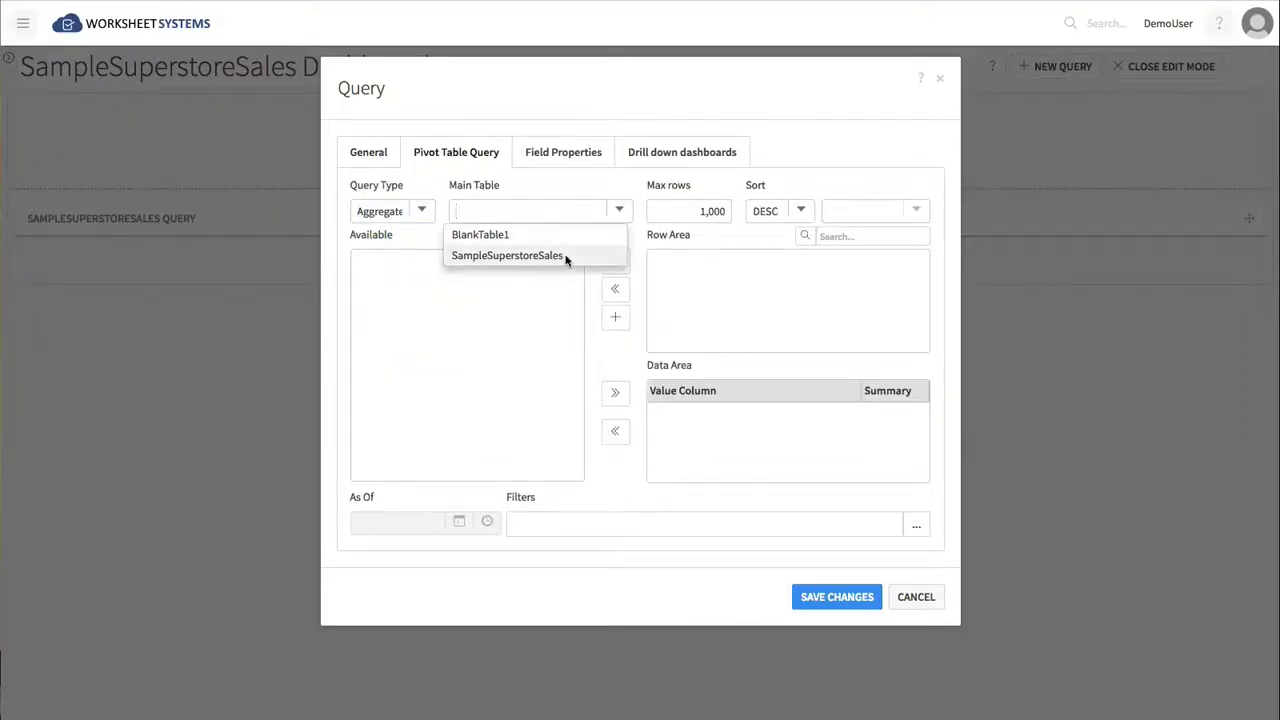
click(566, 258)
Add CustomerCity and CustomerCountry to the query's row area, and Profit and Sales with Sum summaries to its data area.
scroll(390, 444, down, 5)
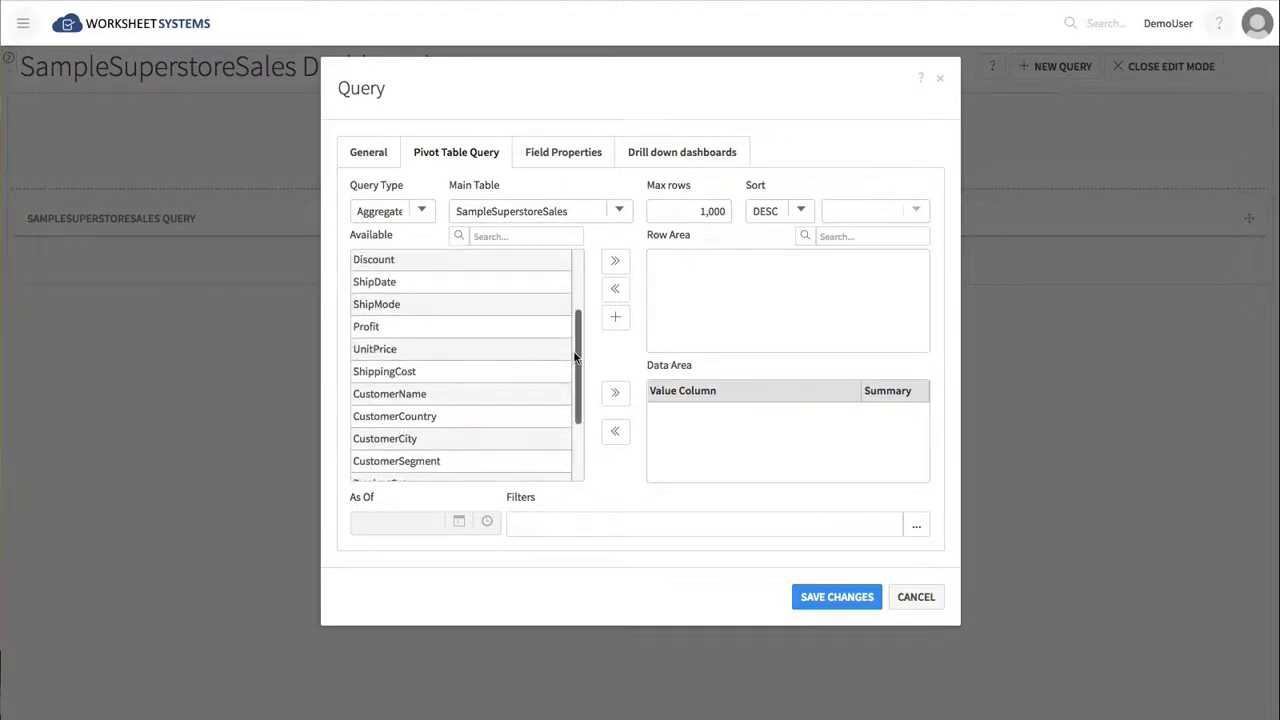
click(390, 440)
click(615, 261)
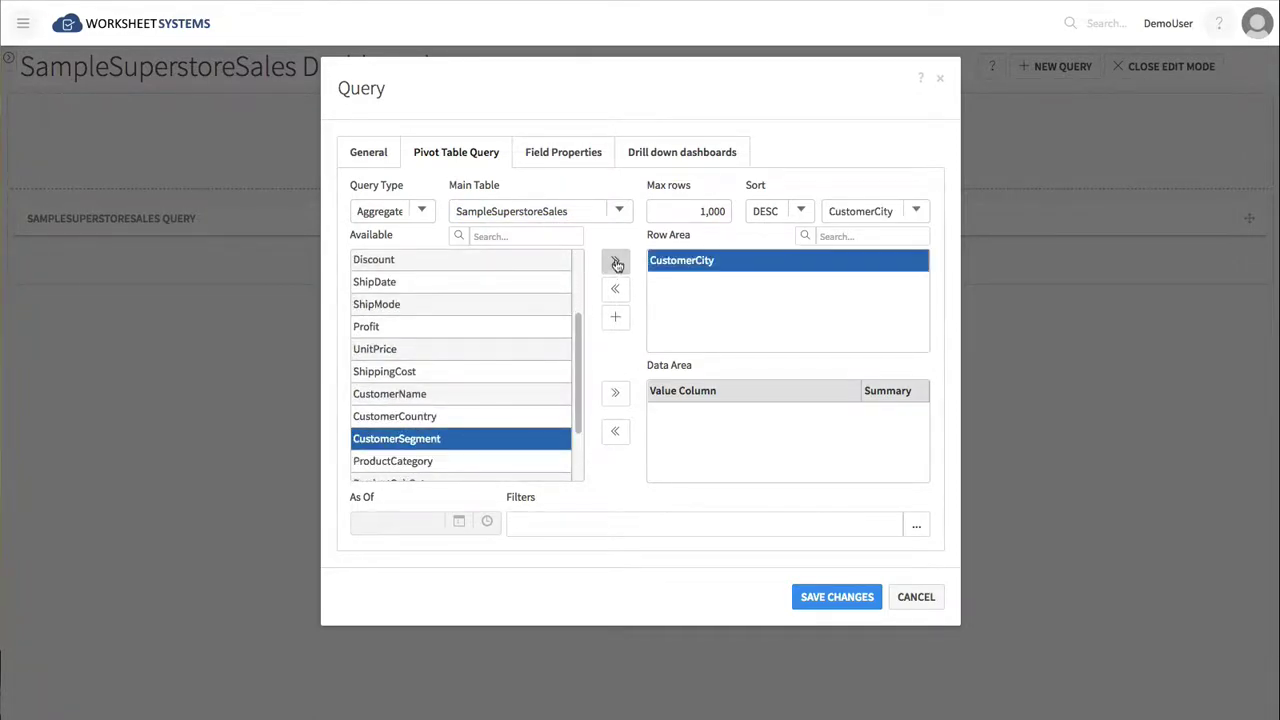
scroll(527, 400, up, 3)
click(526, 398)
click(614, 396)
click(384, 306)
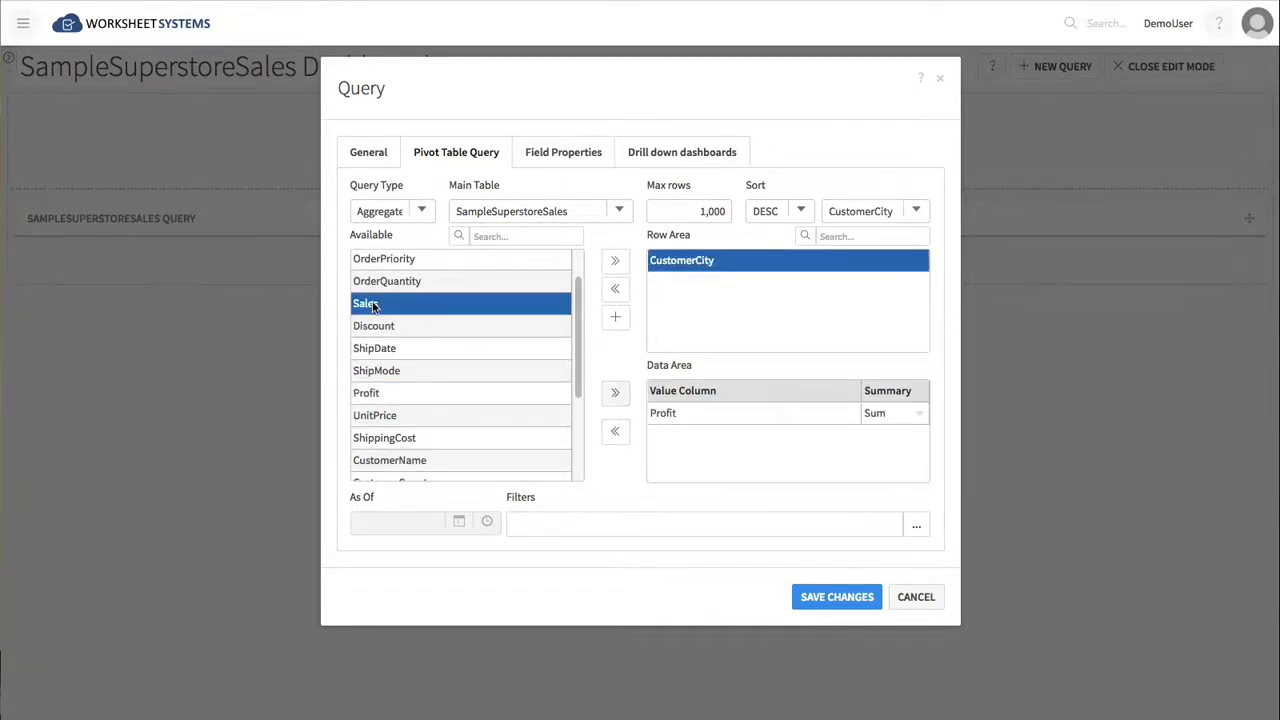
click(615, 396)
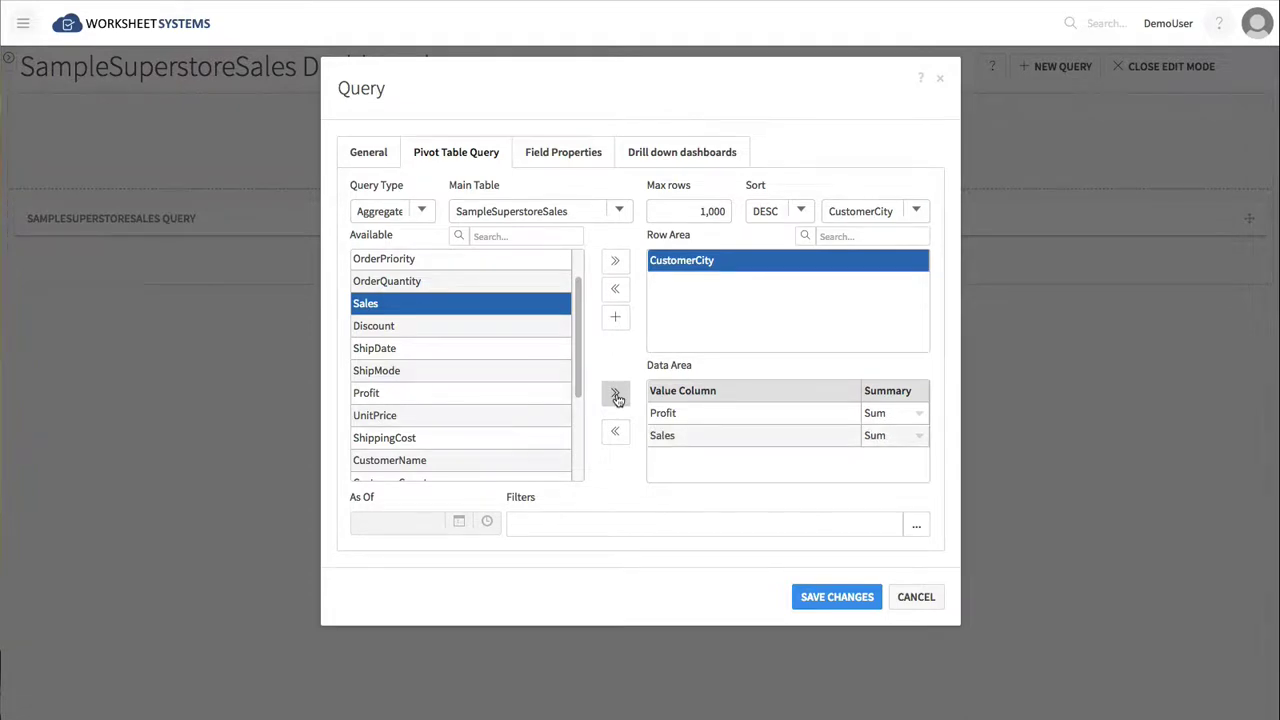
scroll(465, 420, down, 3)
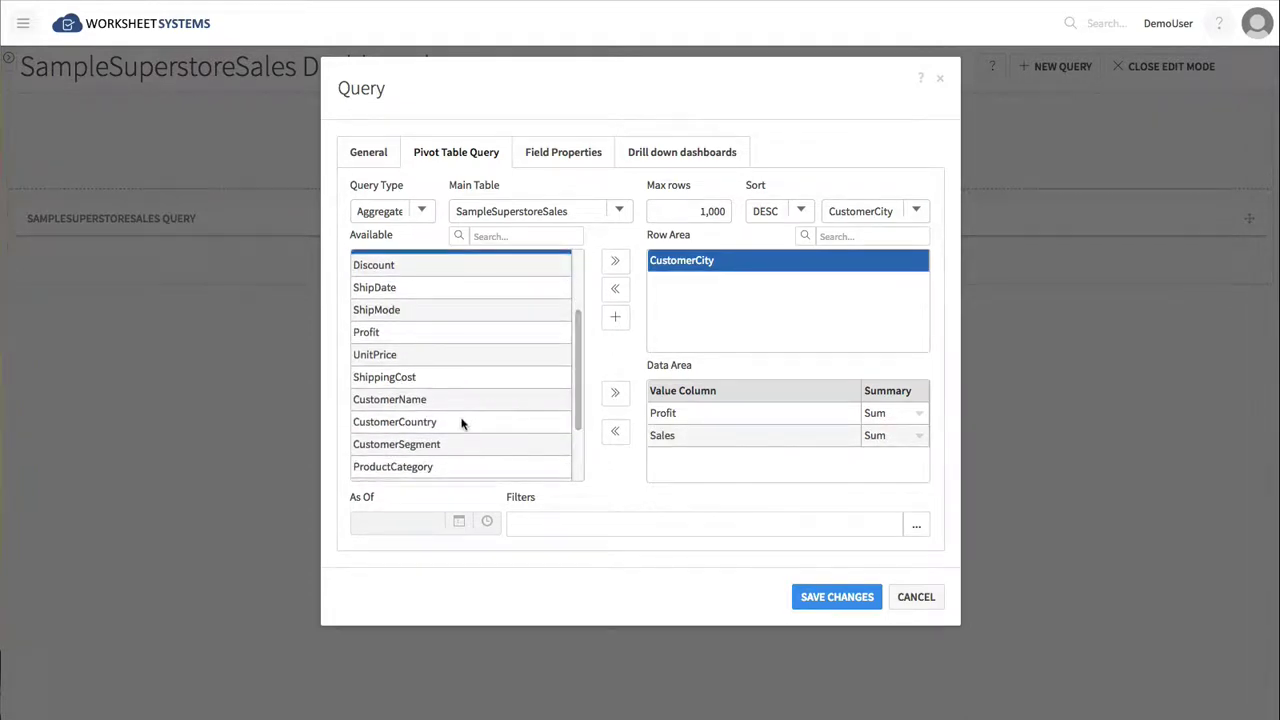
click(461, 422)
click(616, 262)
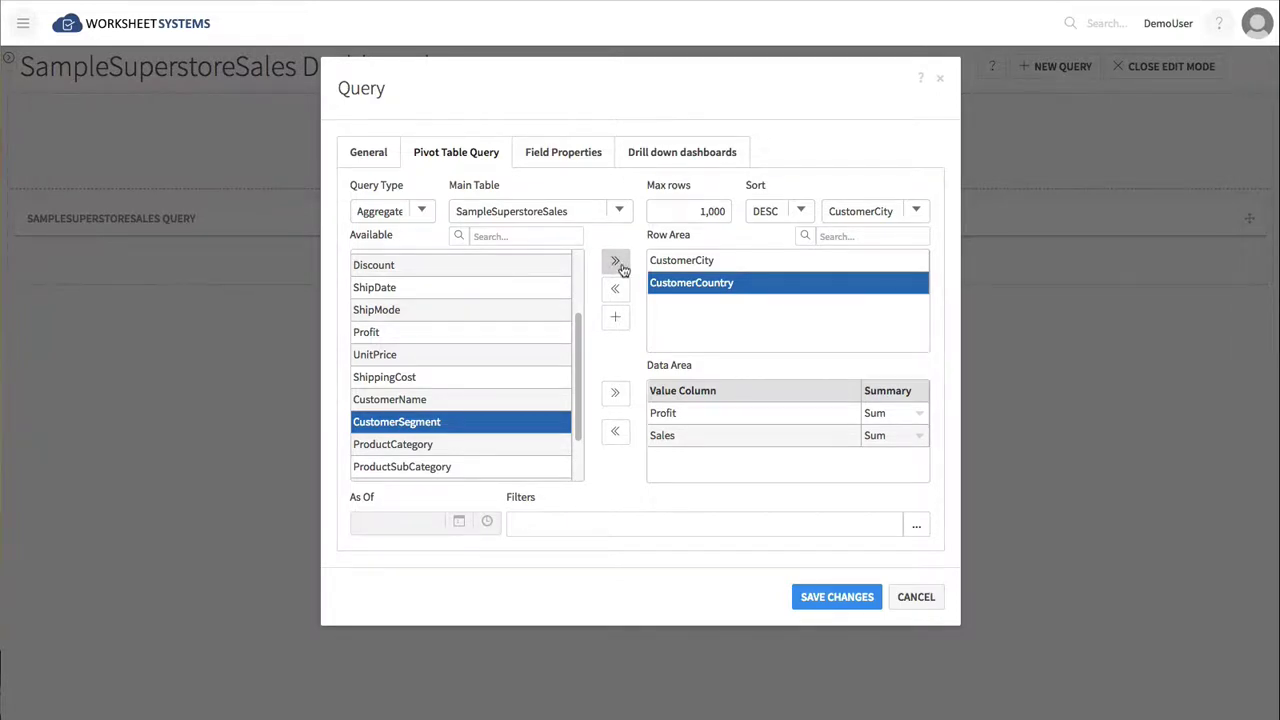
Reorder the query's selected fields so CustomerCountry comes before CustomerCity and Sum_Sales before Sum_Profit.
click(562, 151)
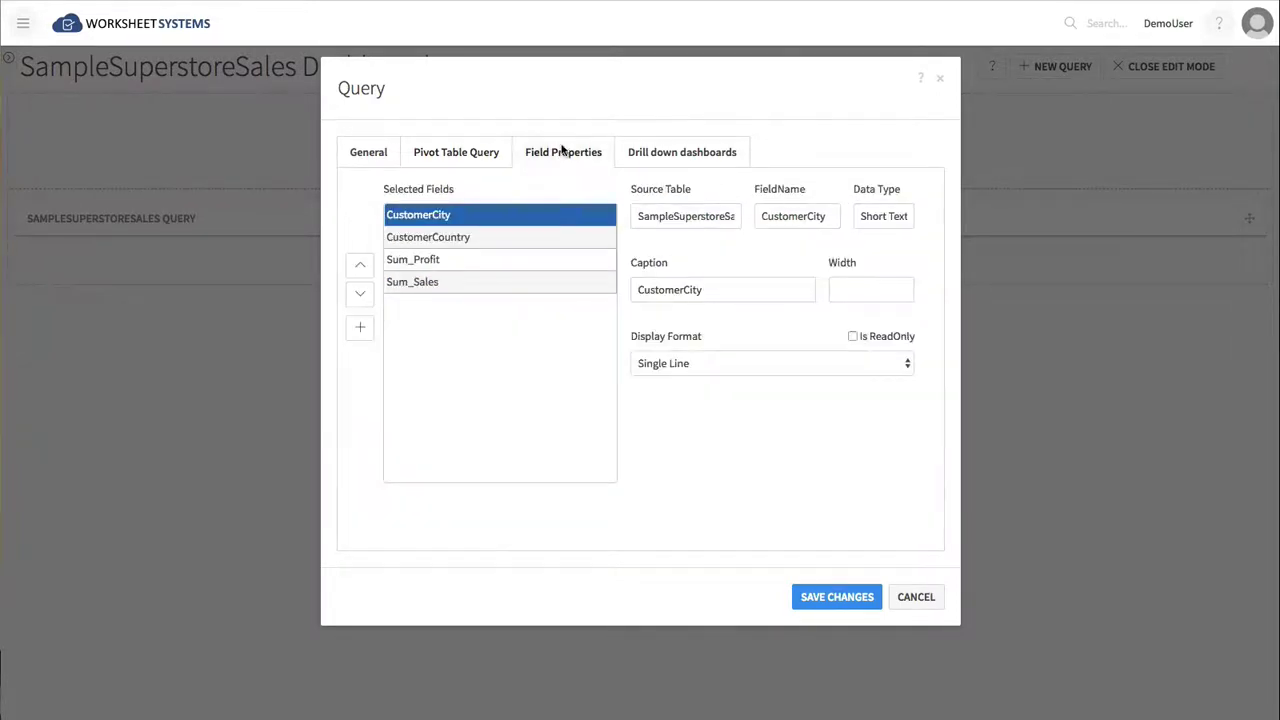
click(509, 236)
click(360, 265)
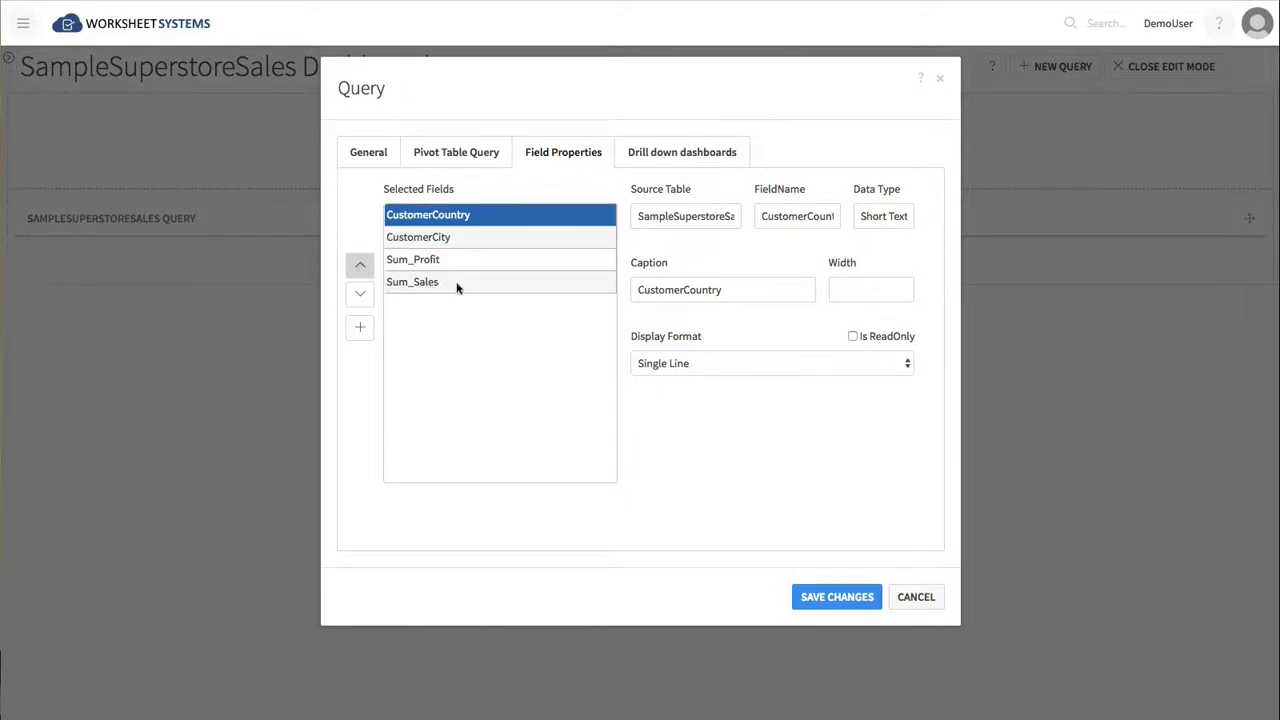
click(457, 284)
click(360, 266)
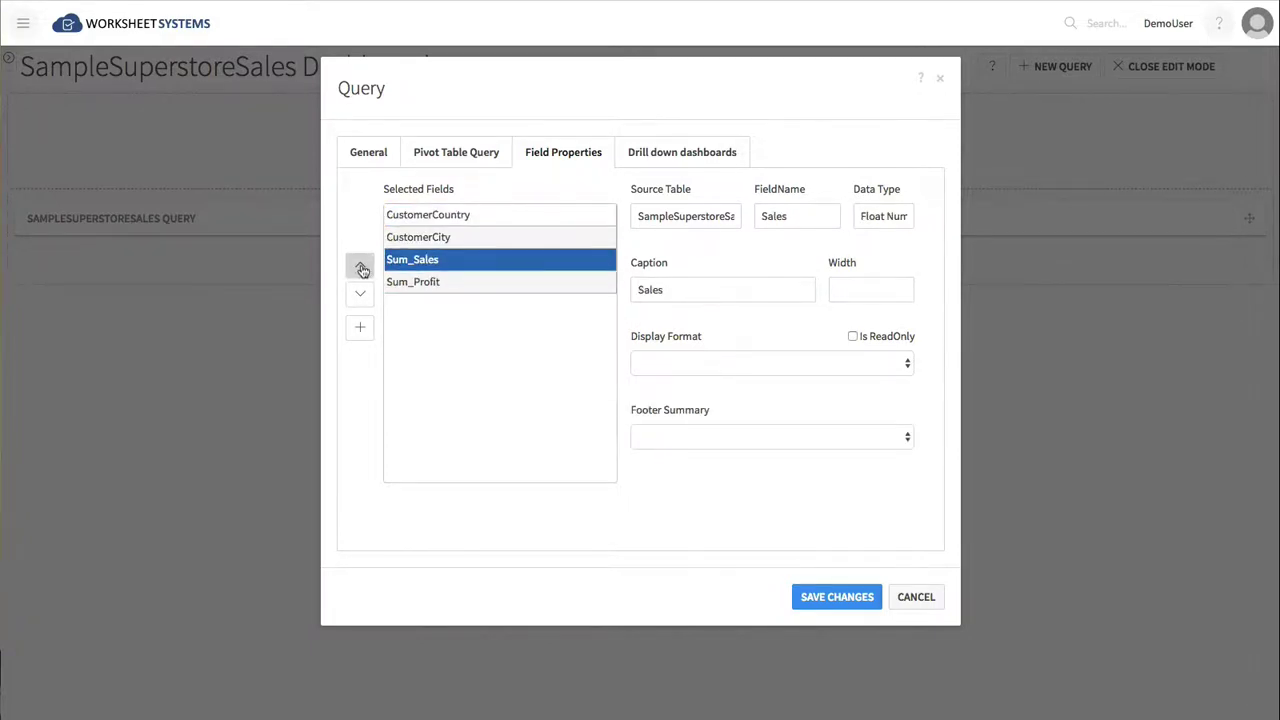
Give Sum_Sales the display format $1,234 and a Sum footer summary, save the query and leave the dashboard's edit mode.
click(907, 366)
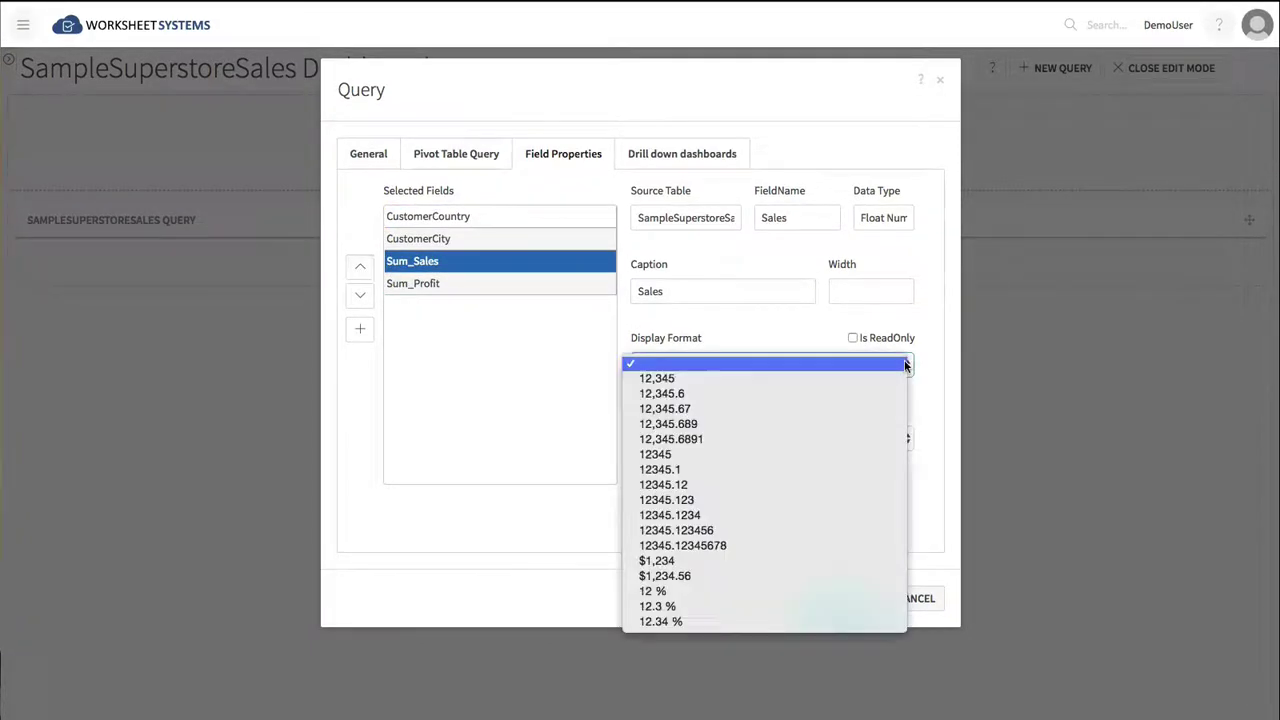
click(707, 560)
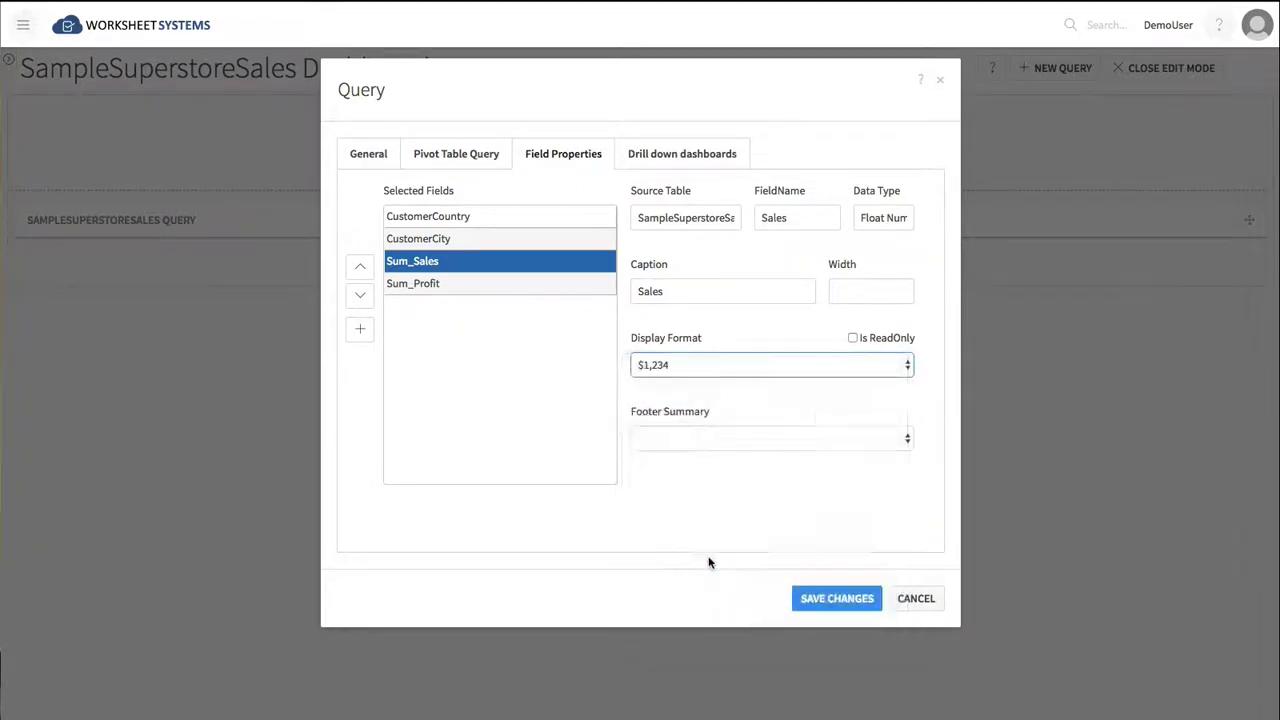
click(904, 438)
click(863, 466)
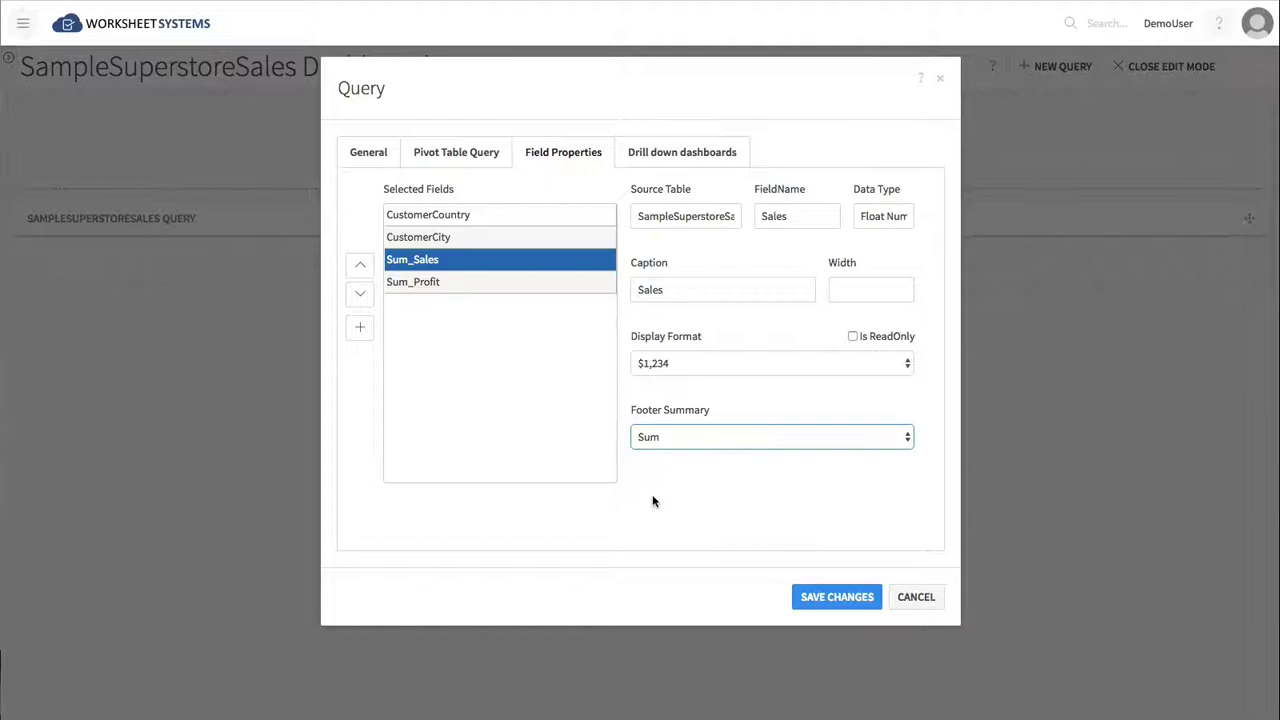
click(836, 597)
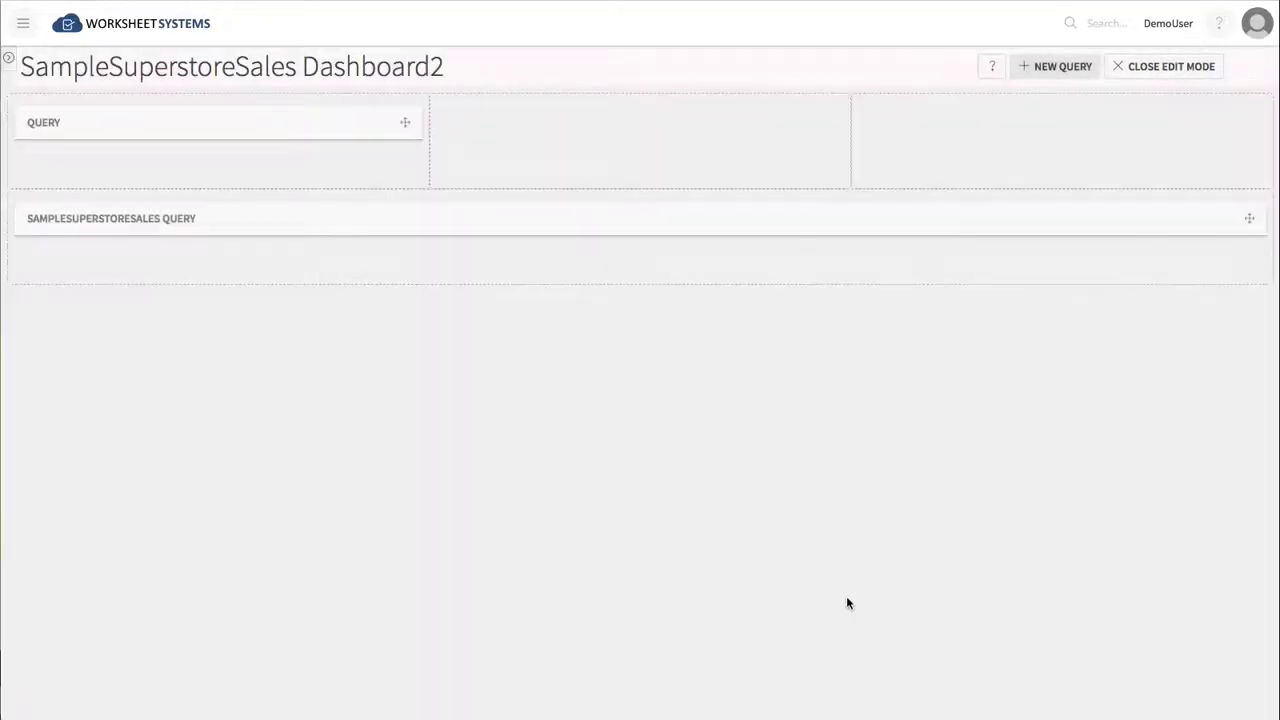
click(1190, 70)
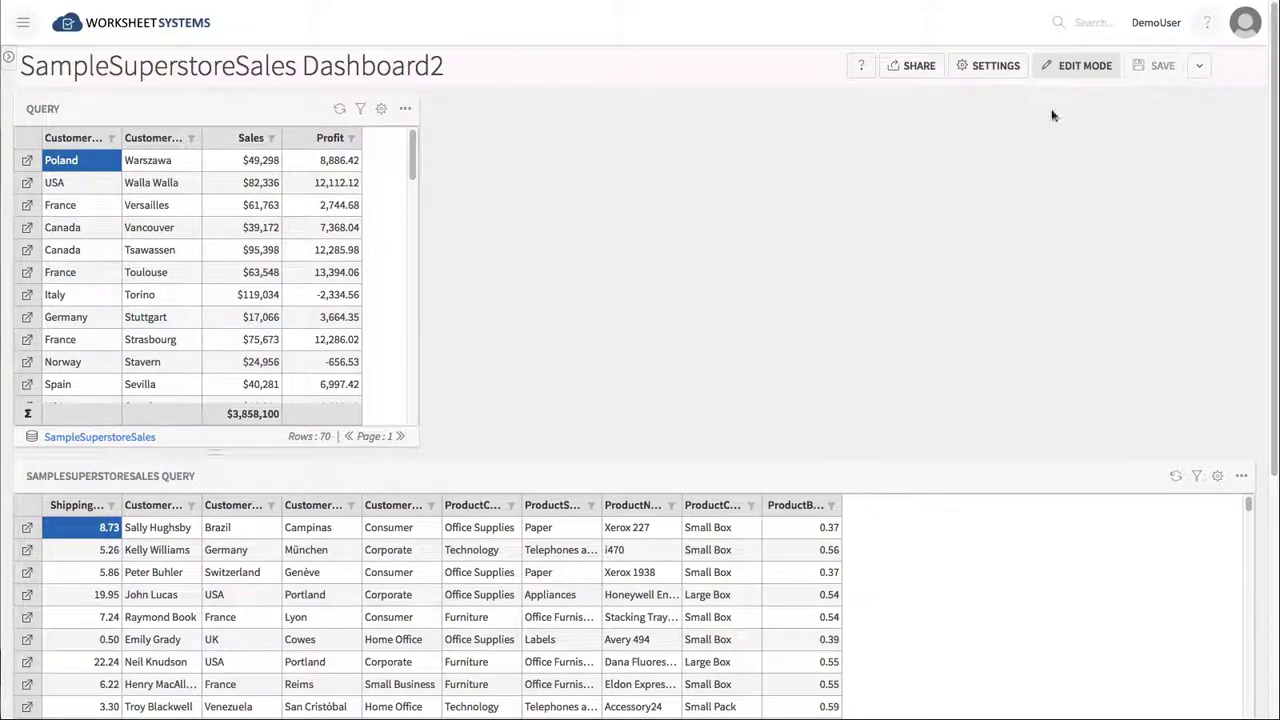
Rename the new country and city query to Sales Per City.
click(381, 108)
click(373, 208)
double_click(373, 208)
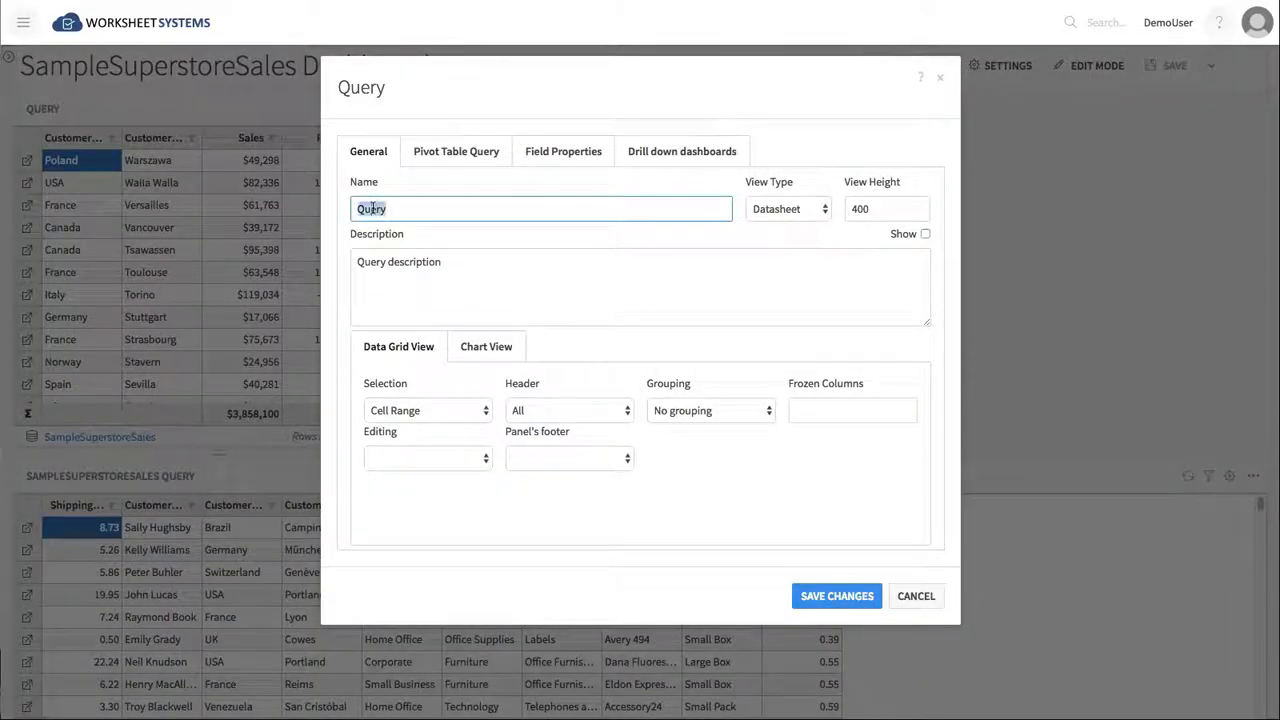
text(Sales Per City)
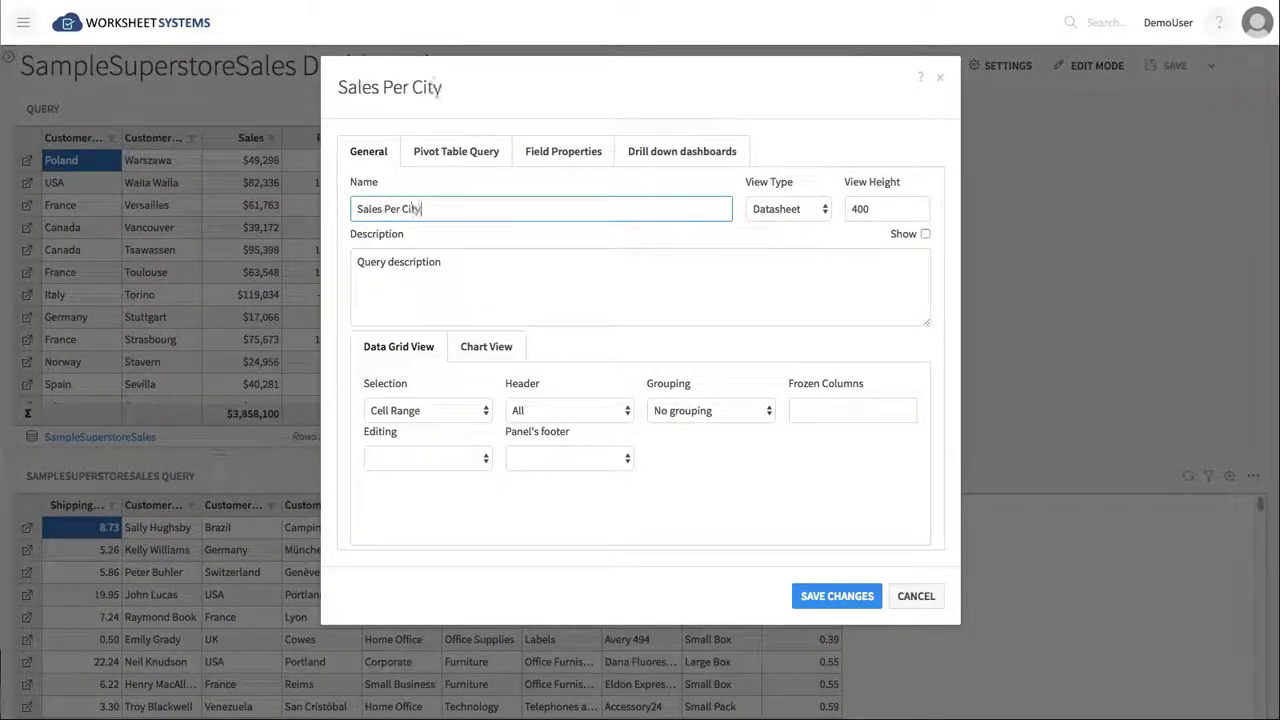
Set the Sales Per City grouping to Panel & Short Title, save, and group its rows by CustomerCountry.
click(748, 410)
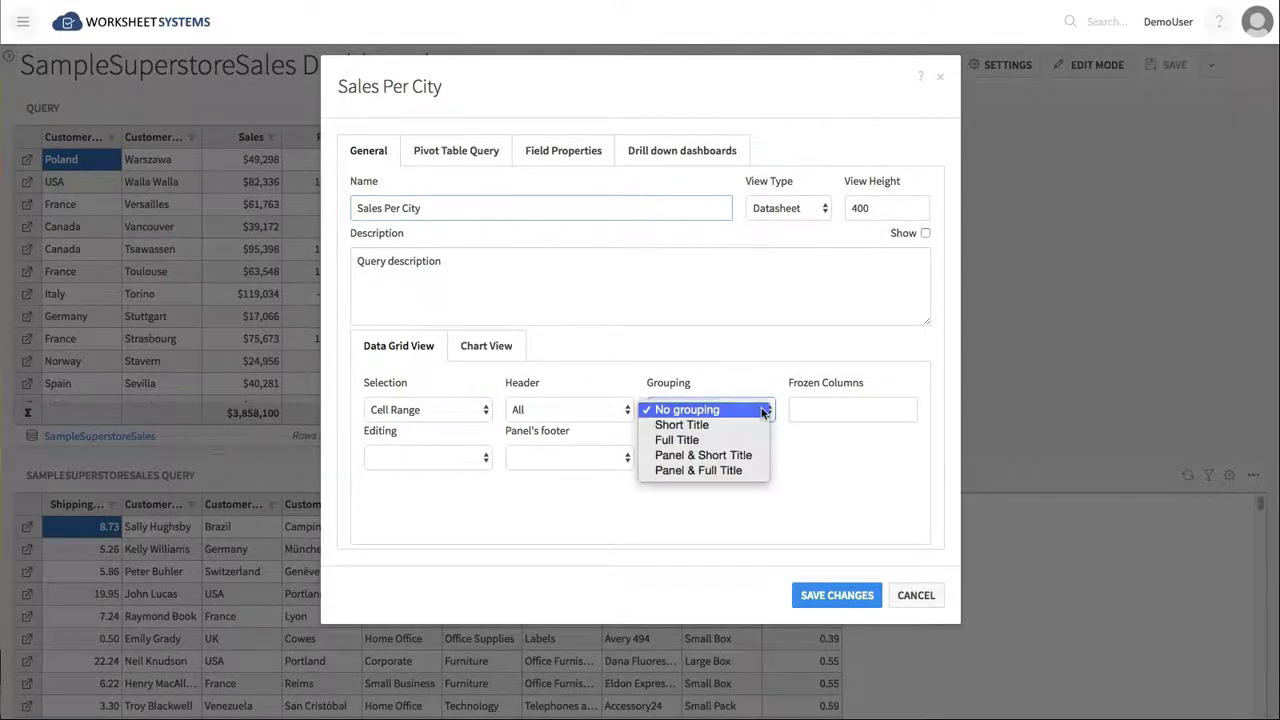
click(757, 456)
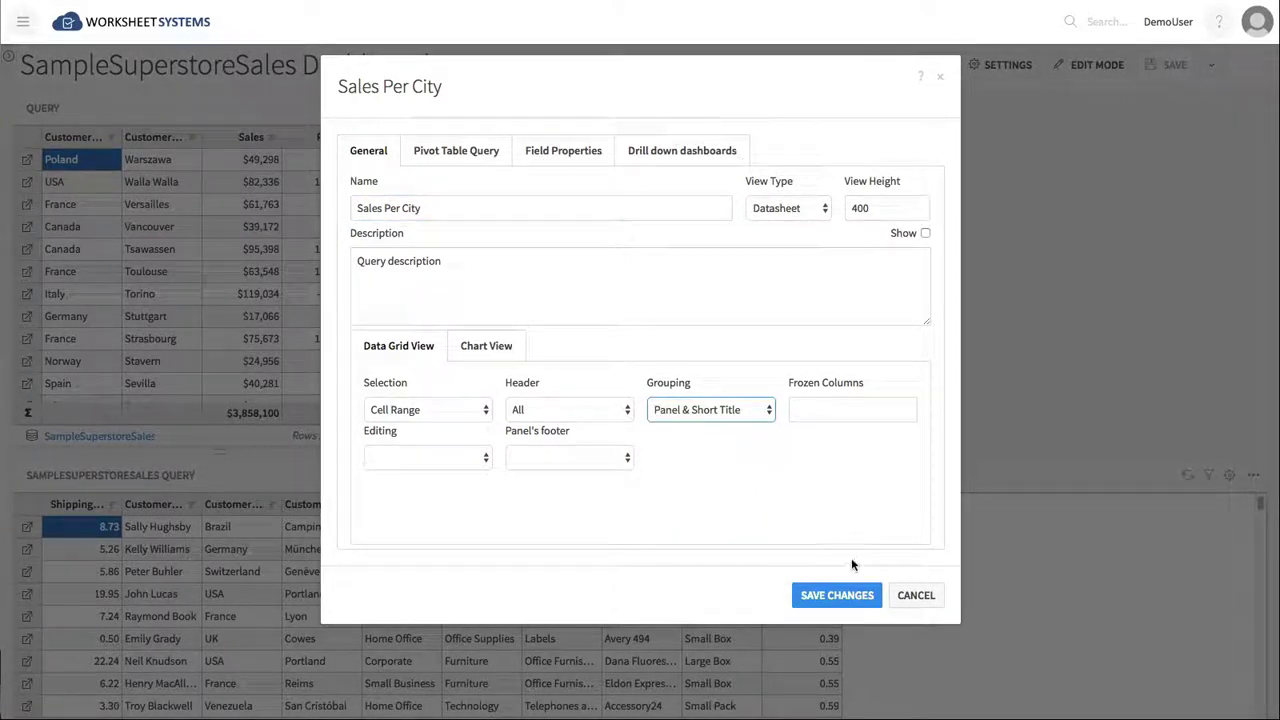
click(833, 595)
drag(70, 178, 69, 147)
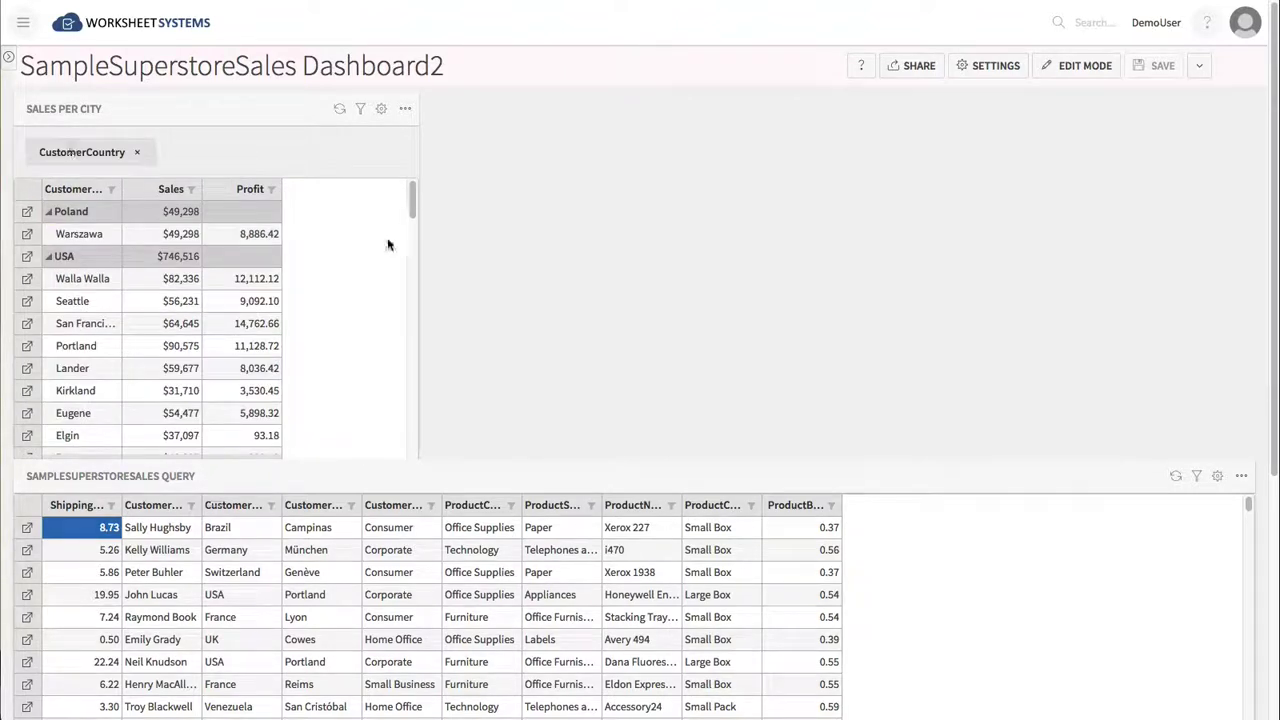
mouse_move(412, 215)
mouse_down()
mouse_move(406, 295)
mouse_move(411, 215)
mouse_up()
Change the Sales Per City grouping option to No grouping and save the changes.
click(381, 108)
click(694, 410)
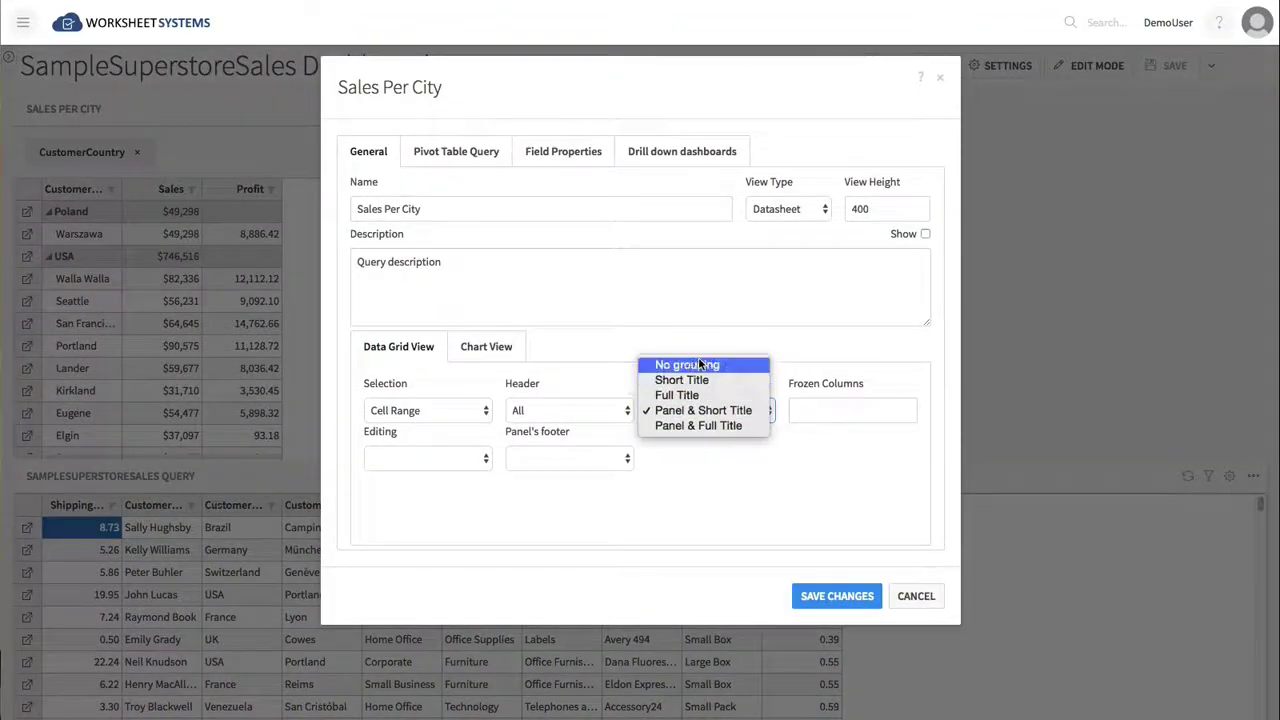
click(698, 358)
click(846, 596)
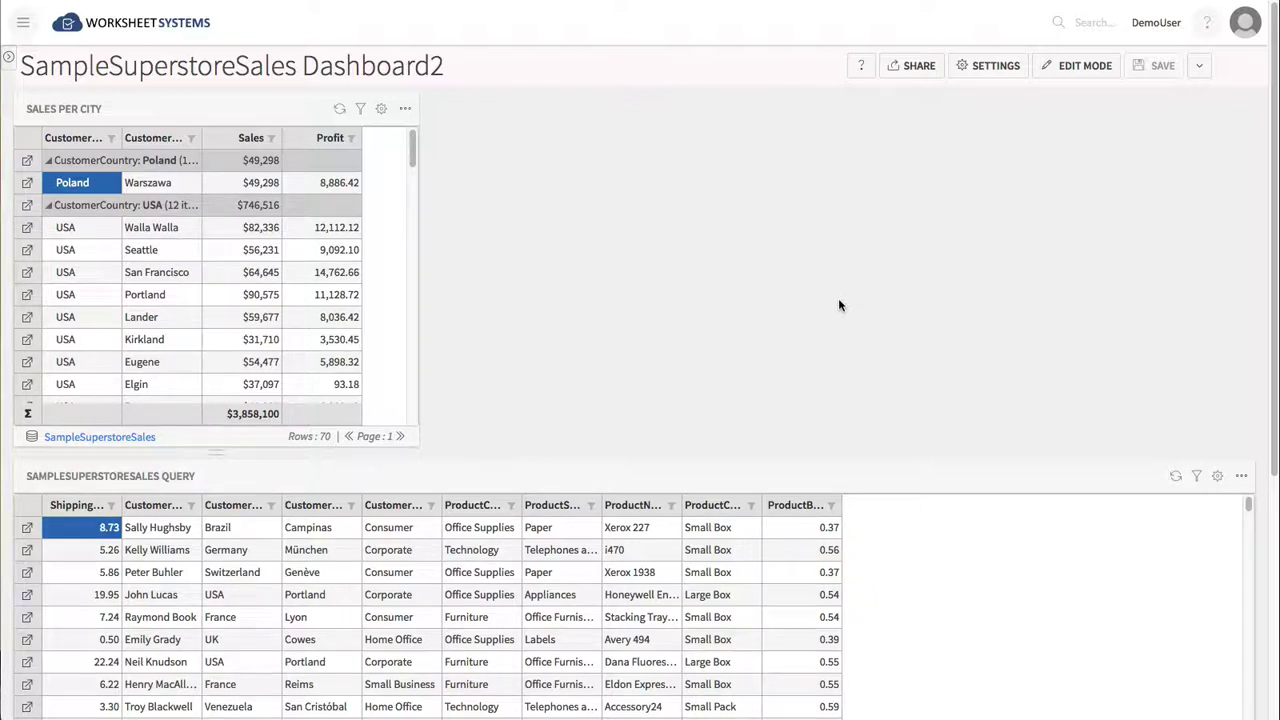
Add another query to the dashboard, based on the SampleSuperstoreSales table, with the query type Aggregate.
click(1071, 66)
click(1066, 70)
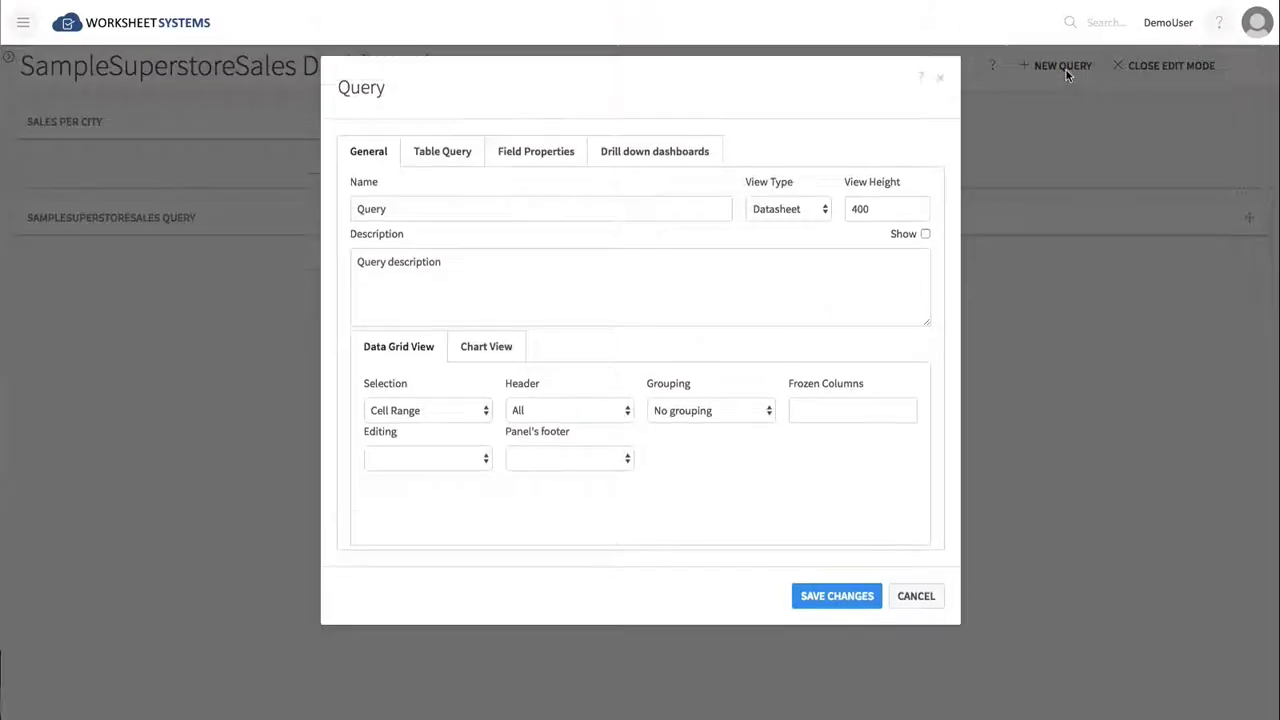
click(468, 154)
click(617, 209)
click(580, 256)
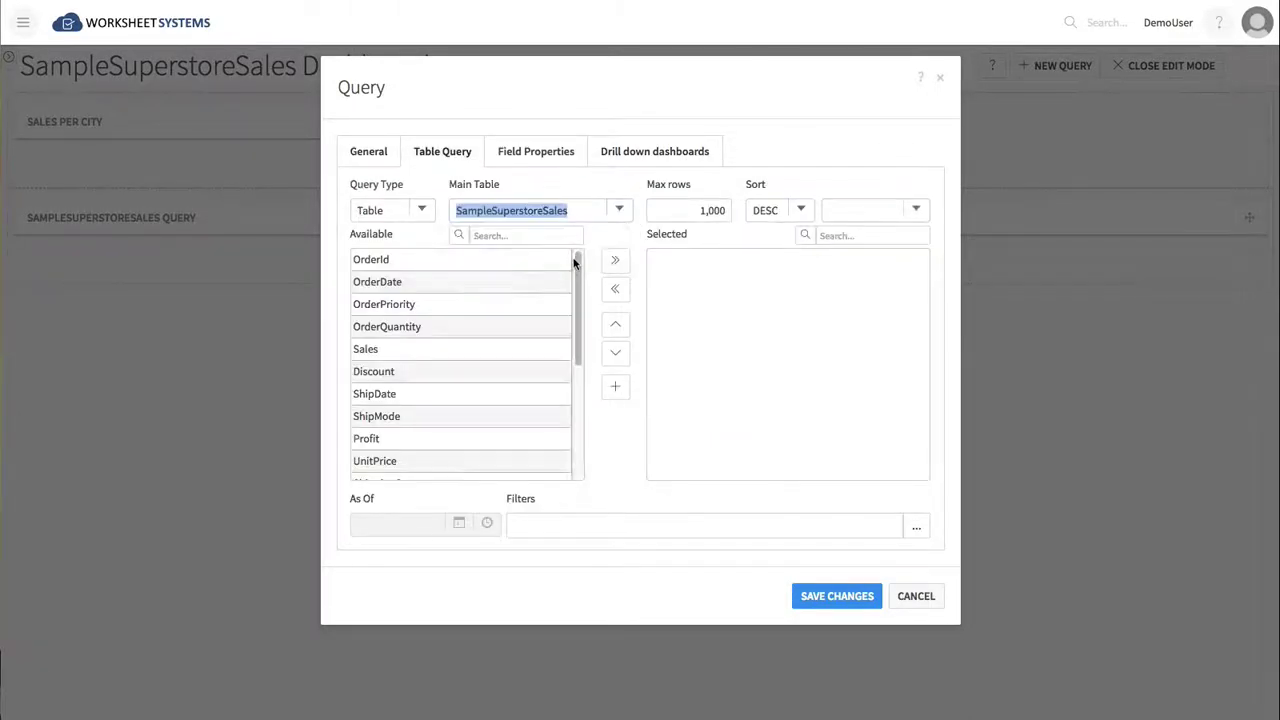
click(421, 208)
click(408, 251)
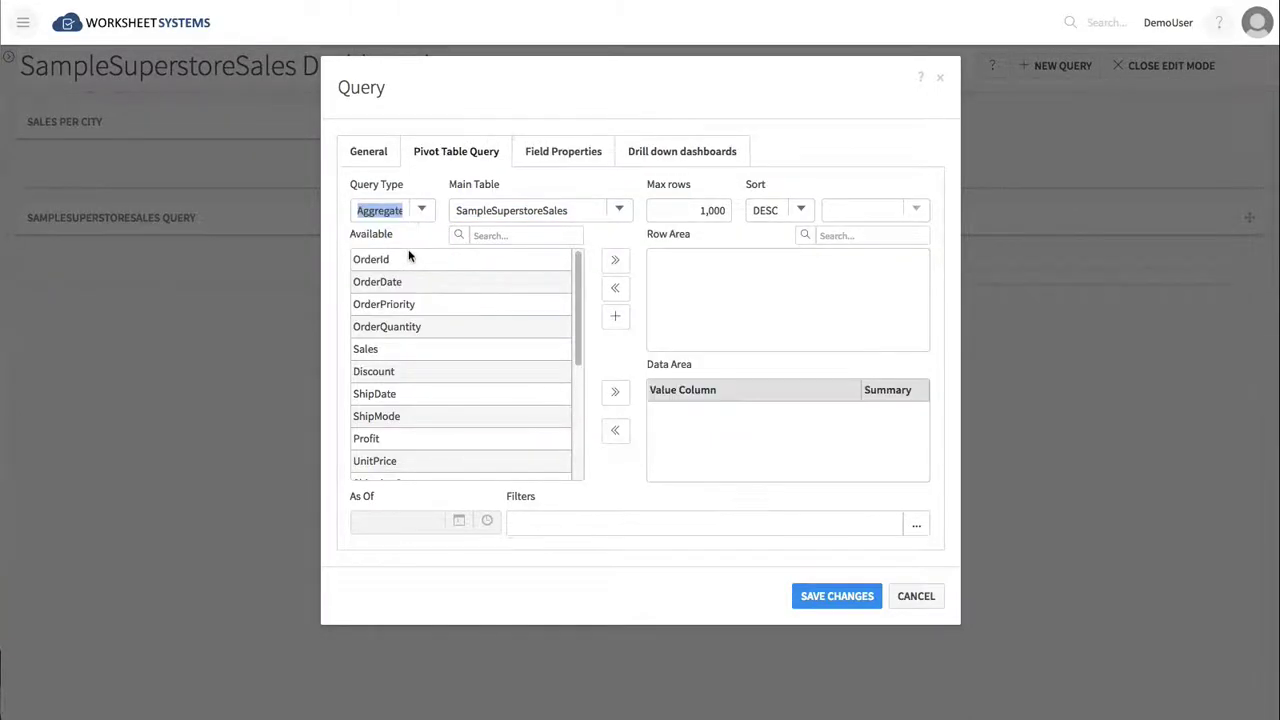
Put CustomerSegment in the new query's row area and Profit with a Sum summary in its data area.
scroll(563, 343, down, 5)
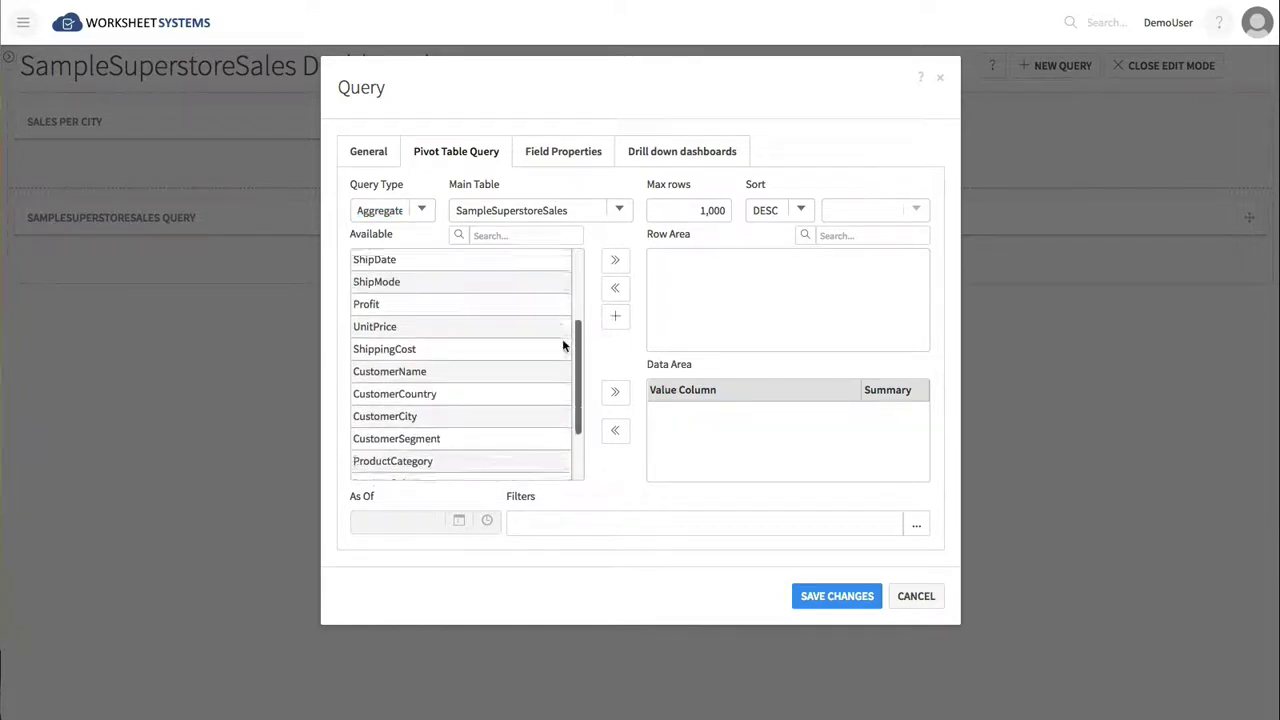
click(435, 419)
click(615, 259)
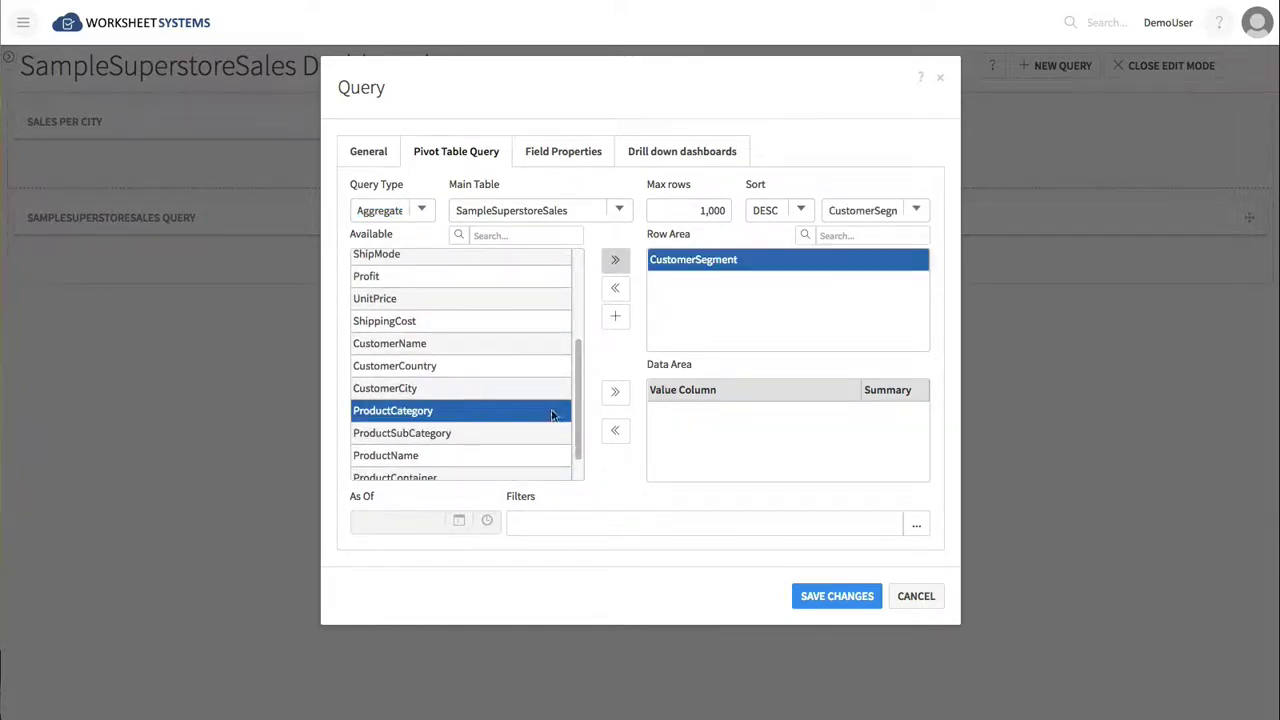
click(400, 279)
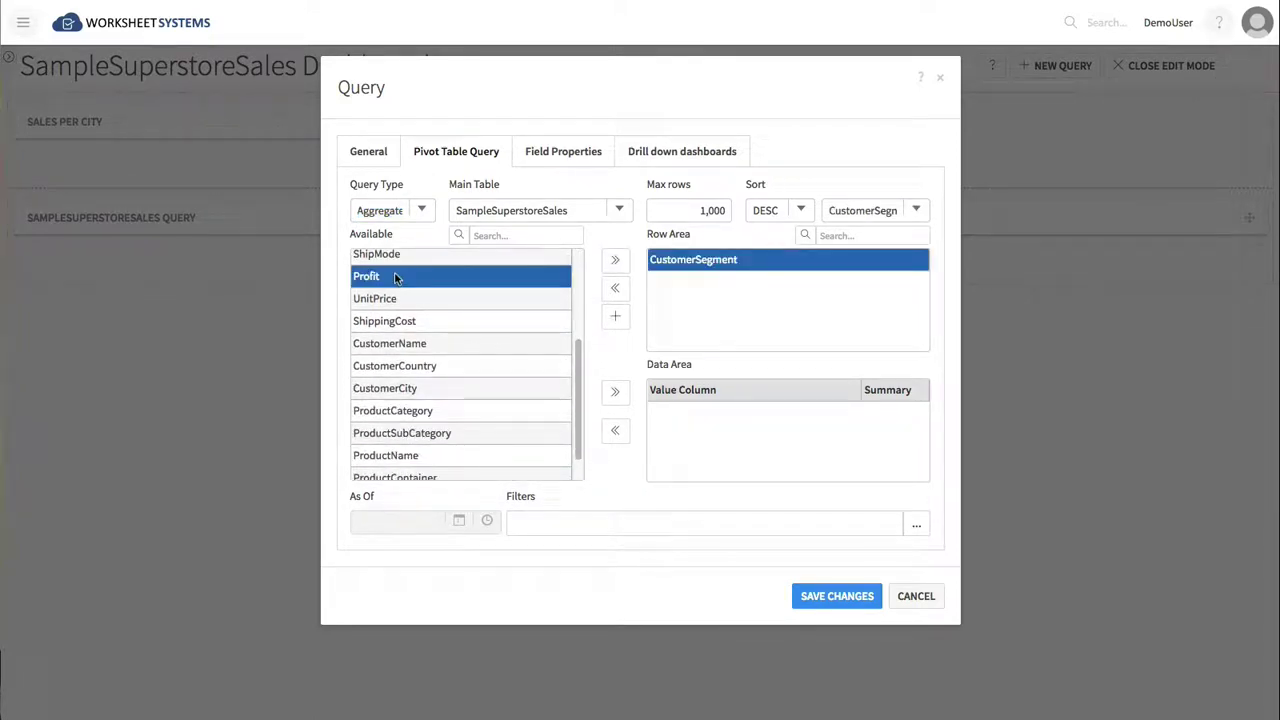
click(615, 393)
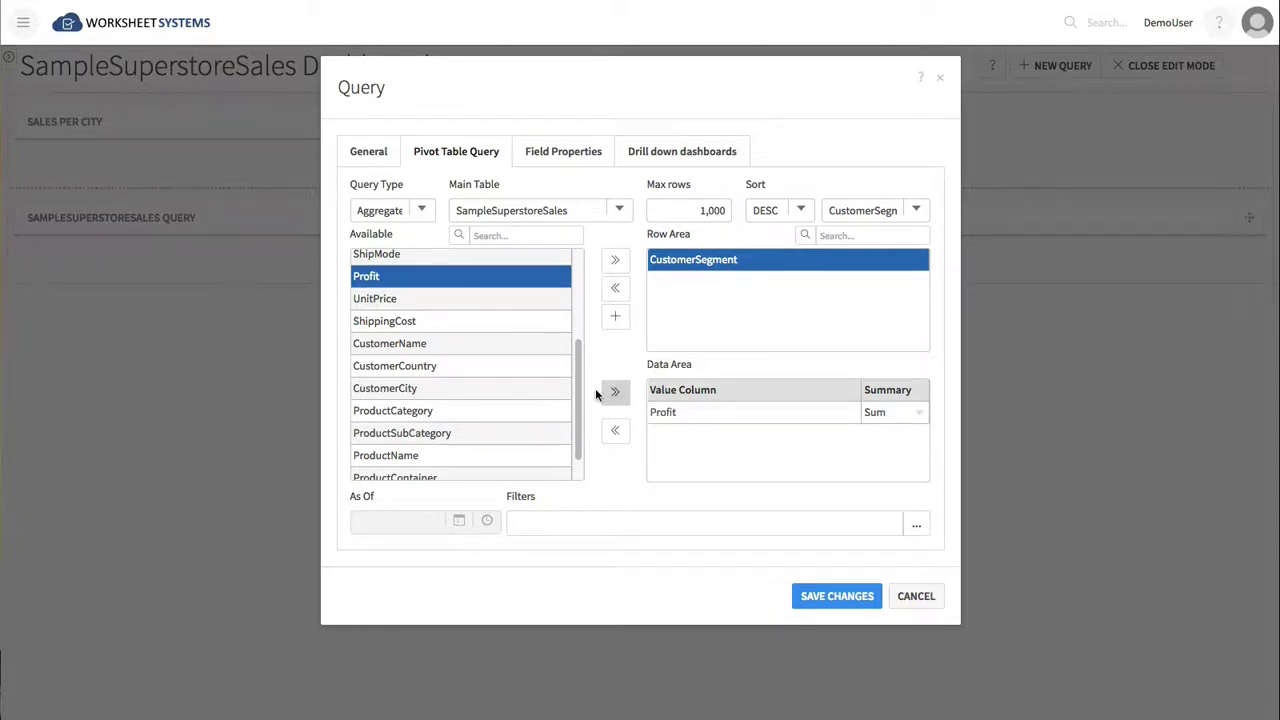
Name the new aggregate query Profit per Segment.
click(375, 151)
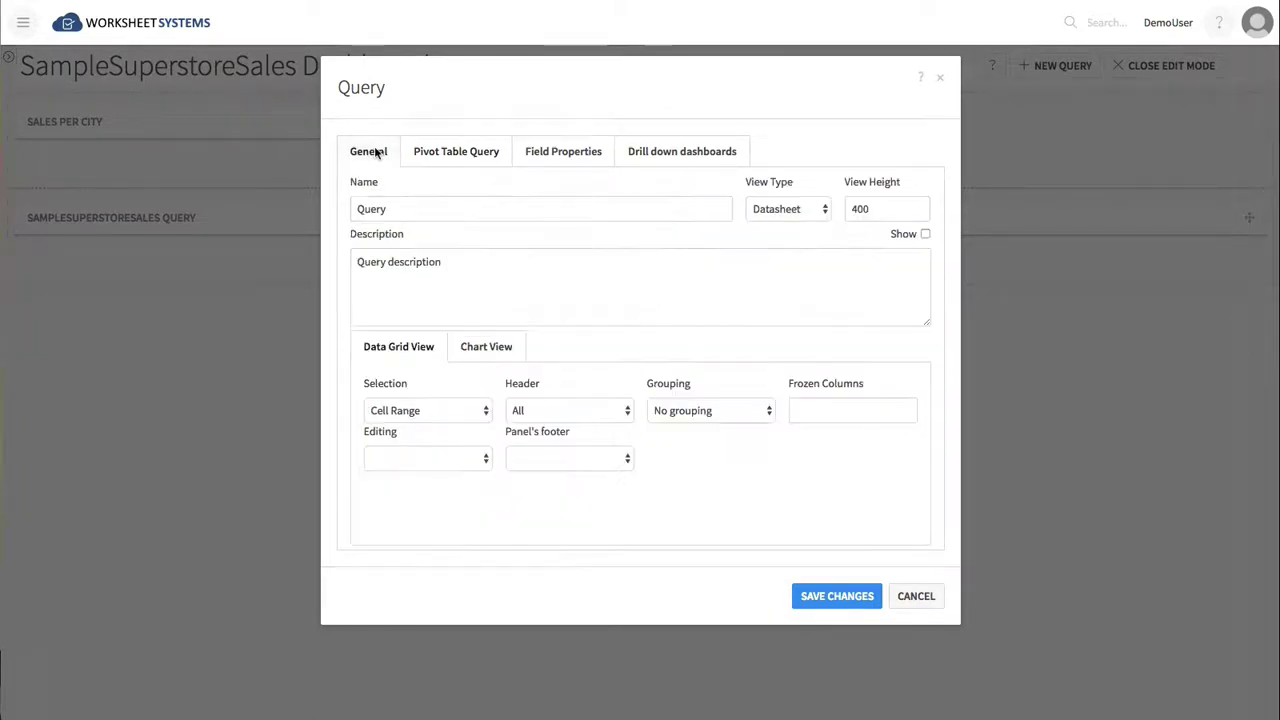
double_click(374, 207)
text(P)
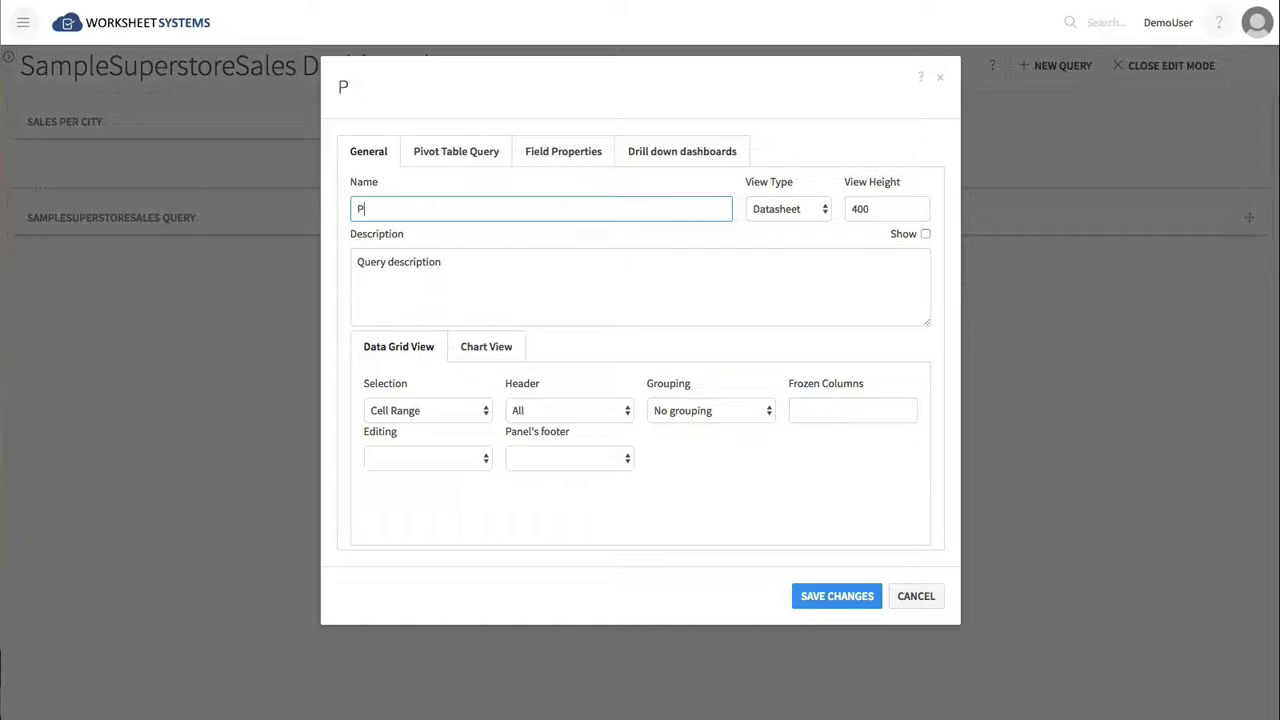
text(rofit per Segment)
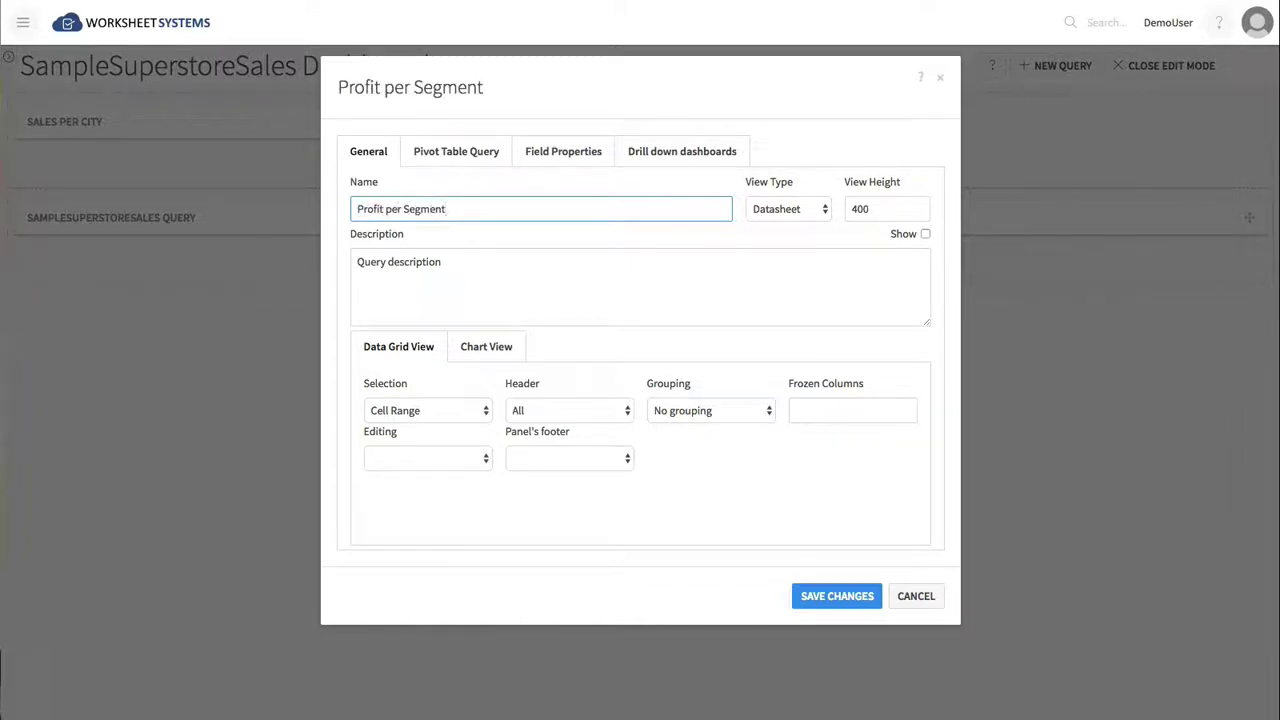
Enable the chart view for Profit per Segment with CustomerSegment on the X-axis and Sum_Profit on the Y-axis.
click(486, 346)
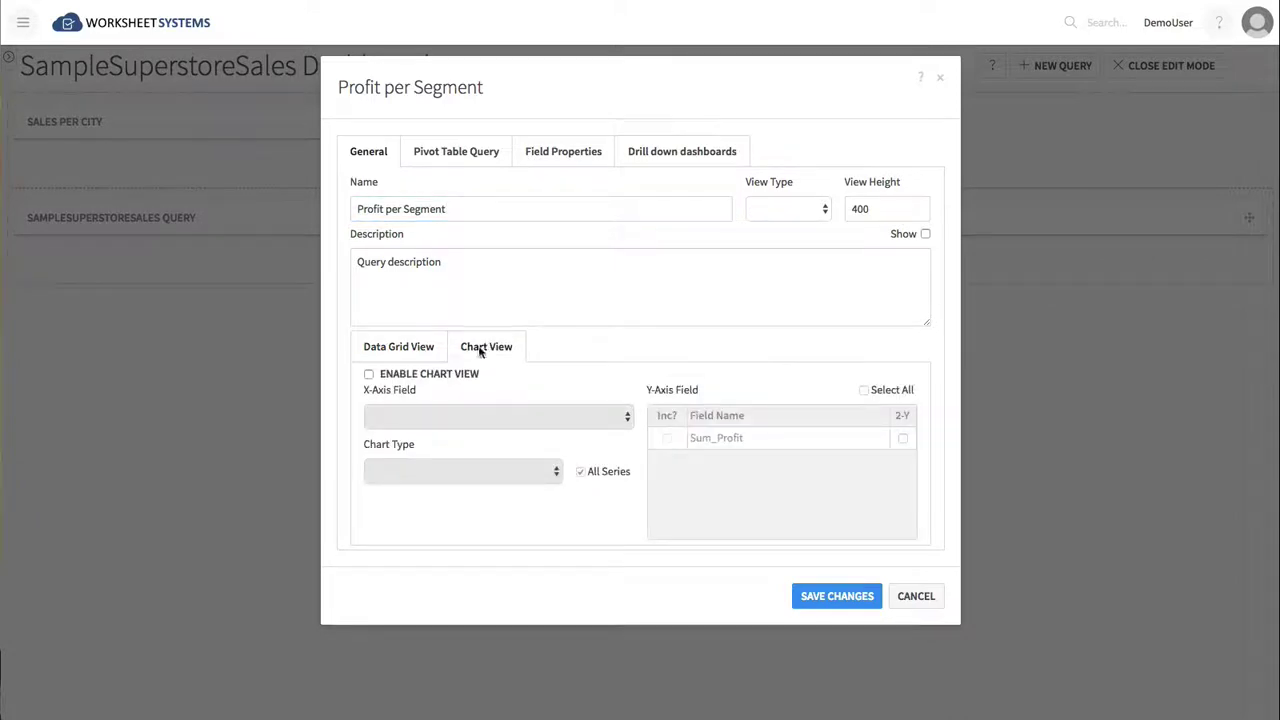
click(368, 375)
click(628, 417)
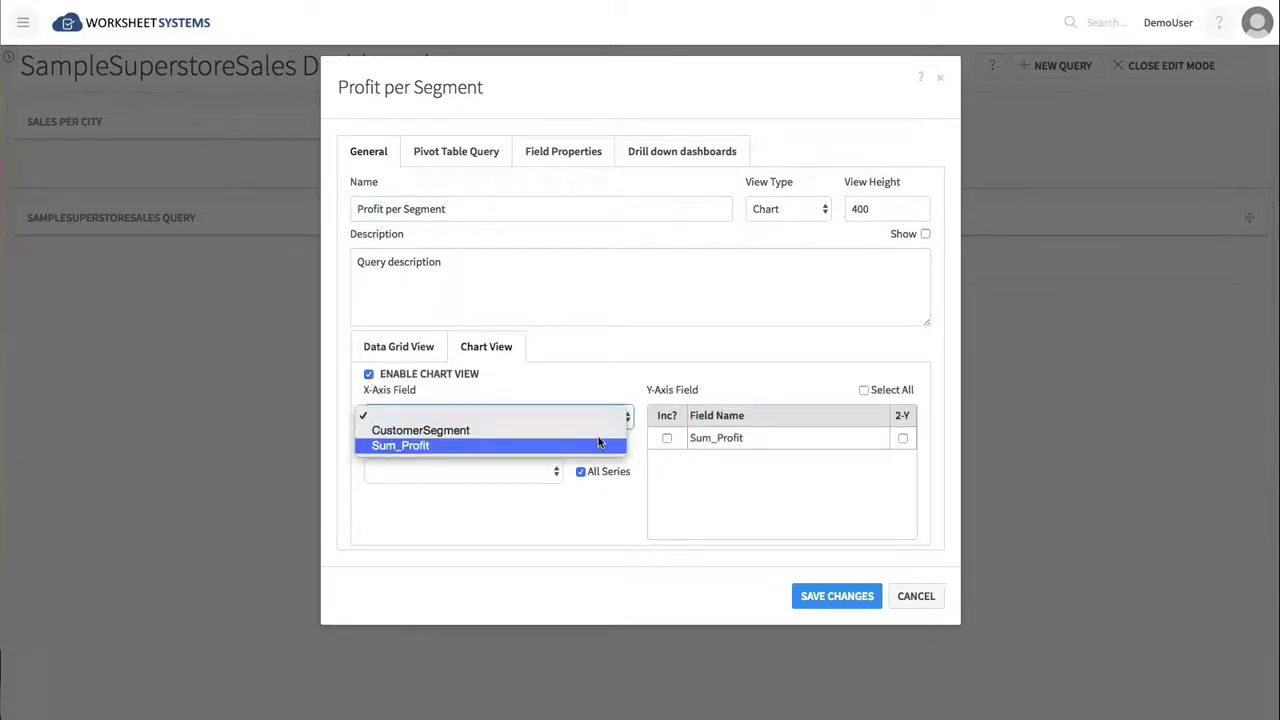
click(596, 438)
click(667, 438)
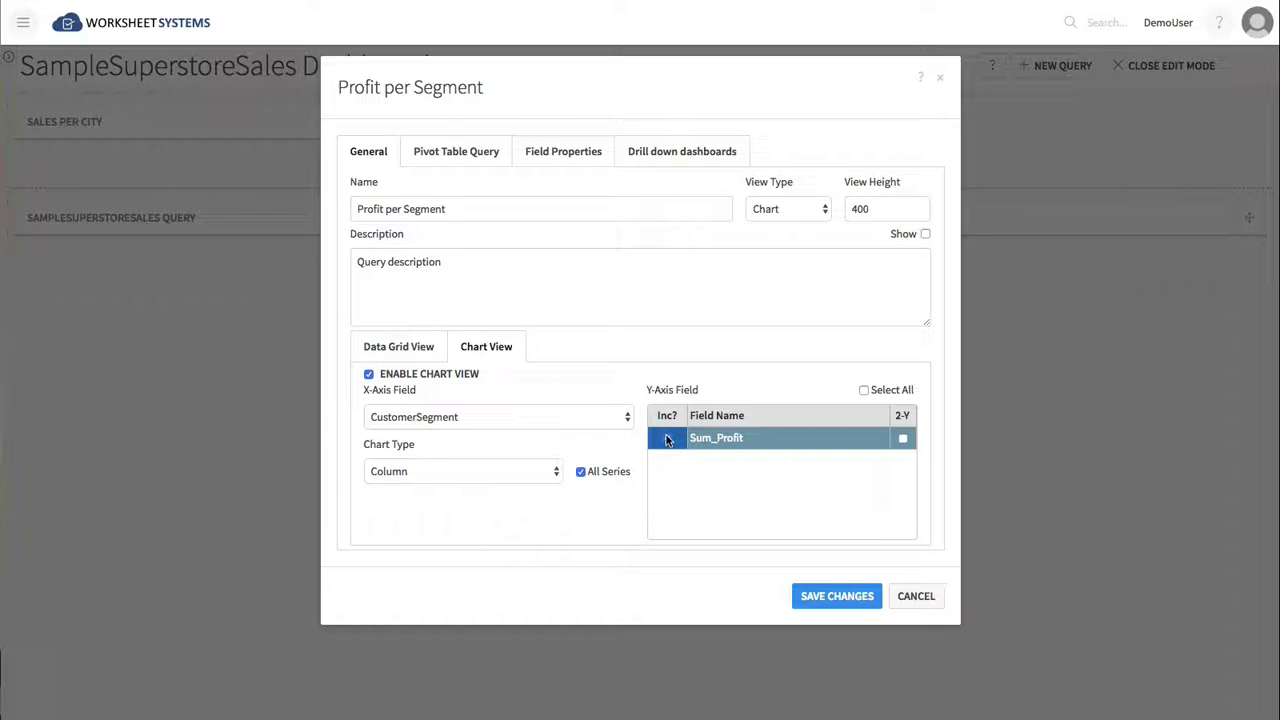
Save Profit per Segment with the view type PieChart and move its panel to the dashboard's middle column.
click(826, 210)
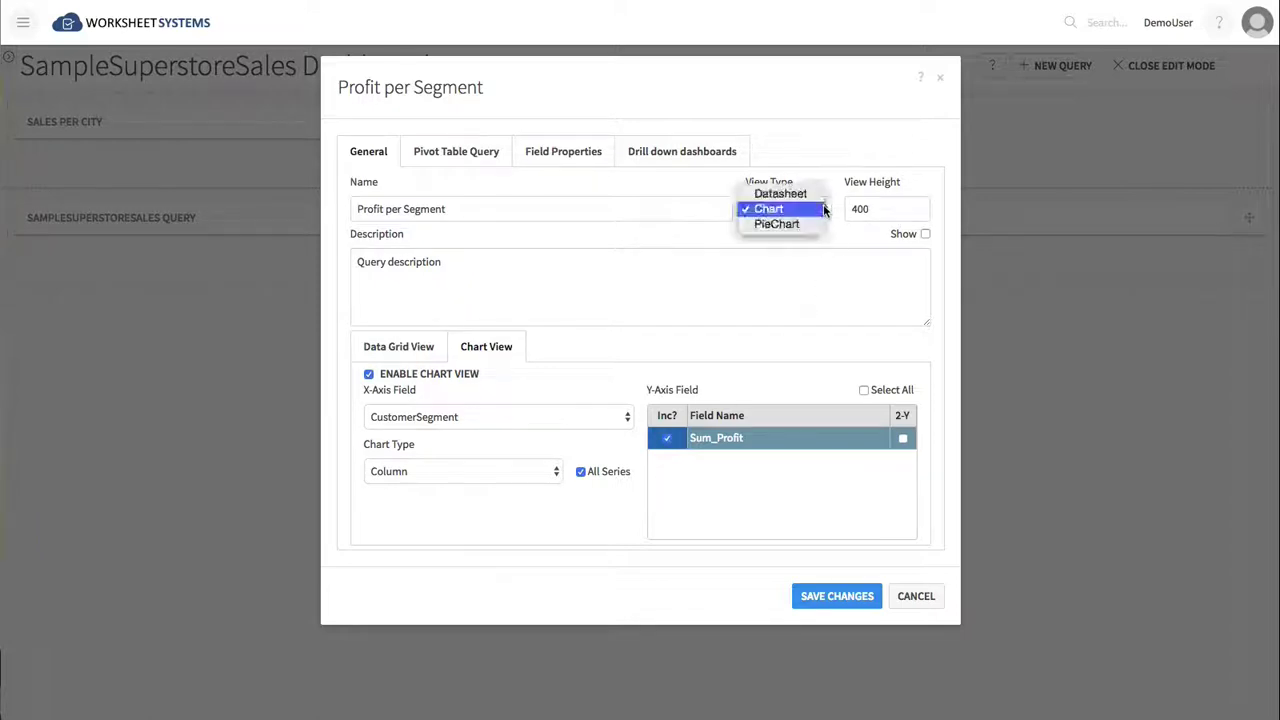
click(805, 225)
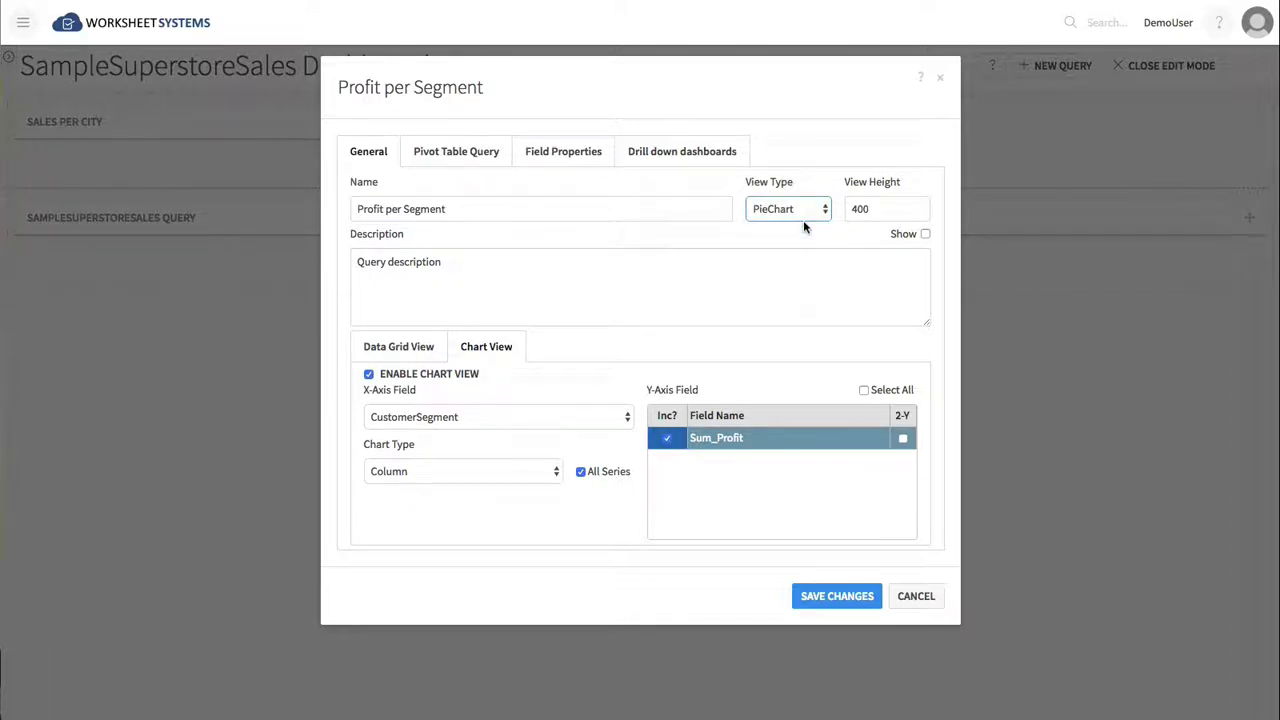
click(850, 596)
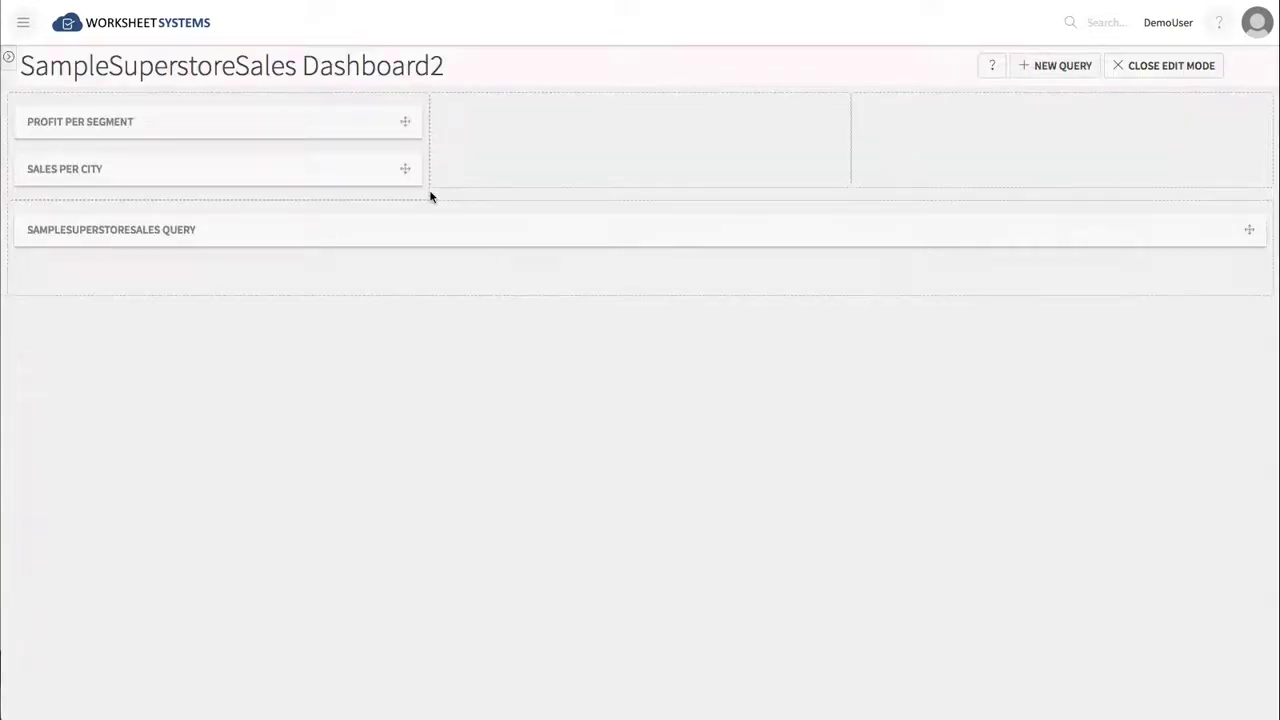
drag(406, 125, 826, 126)
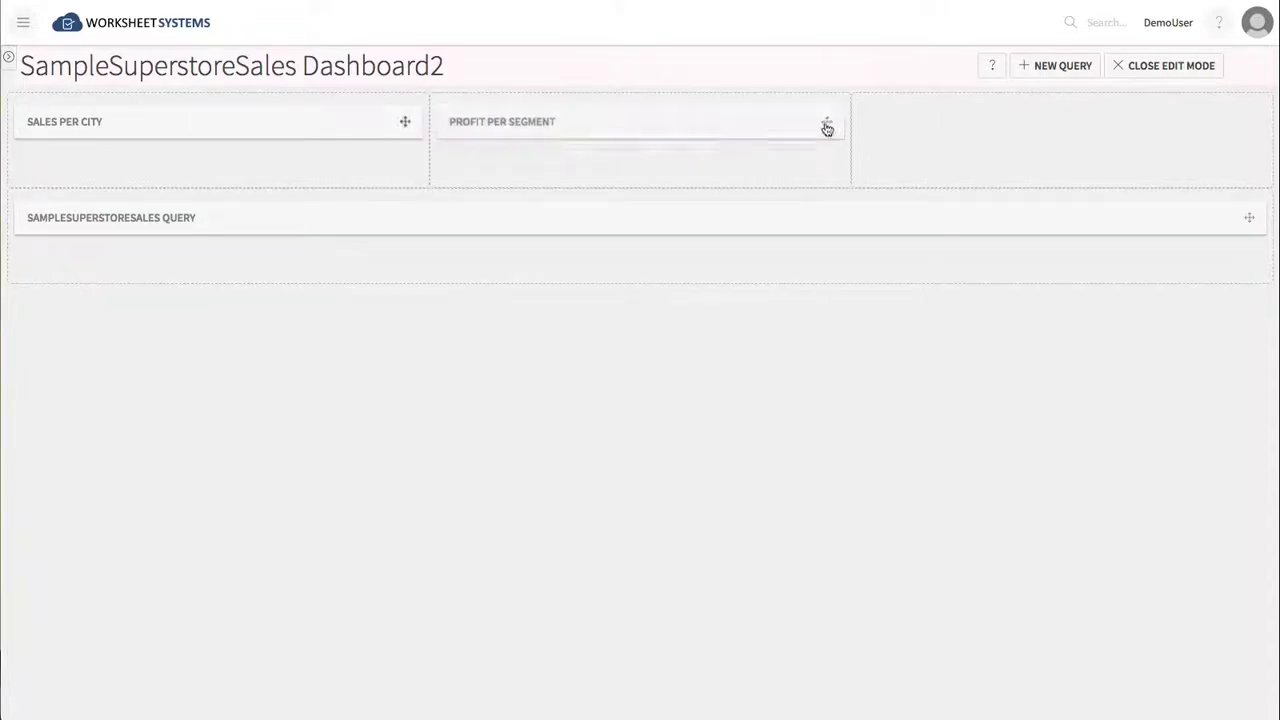
Add another query to the dashboard with the query type Aggregate and SampleSuperstoreSales as its main table.
click(1055, 67)
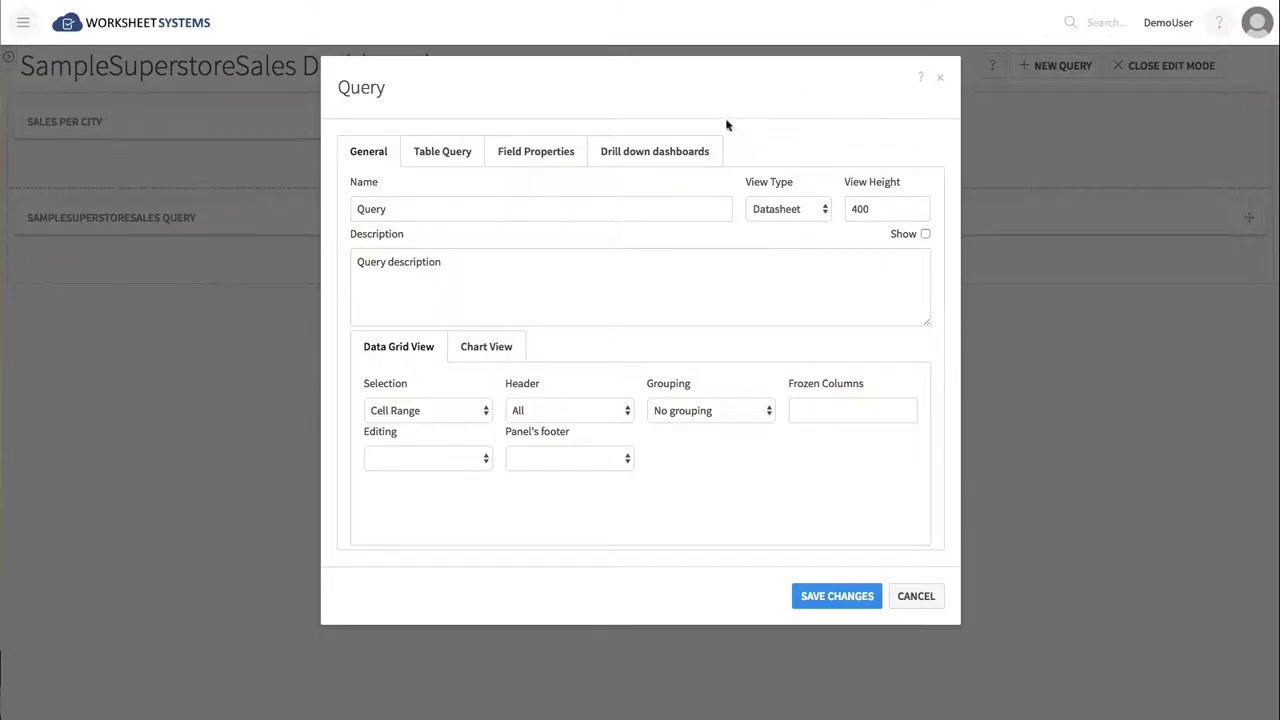
click(453, 155)
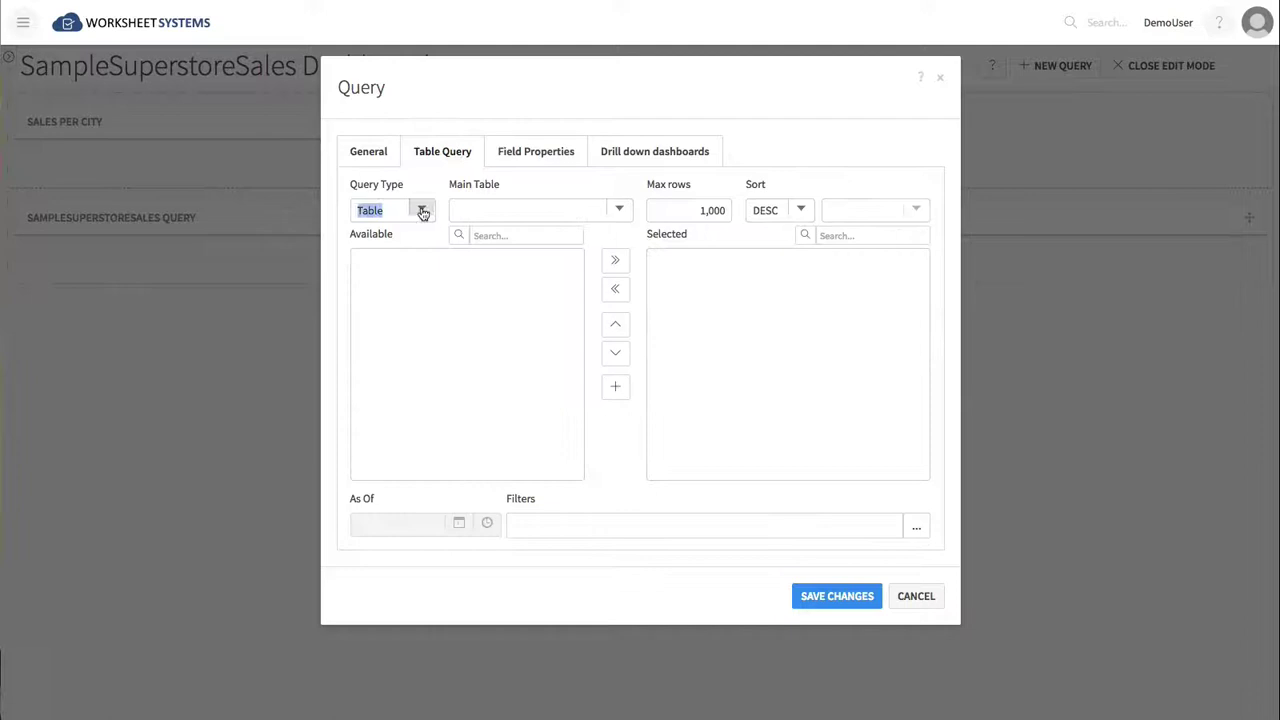
click(420, 209)
click(406, 254)
click(617, 210)
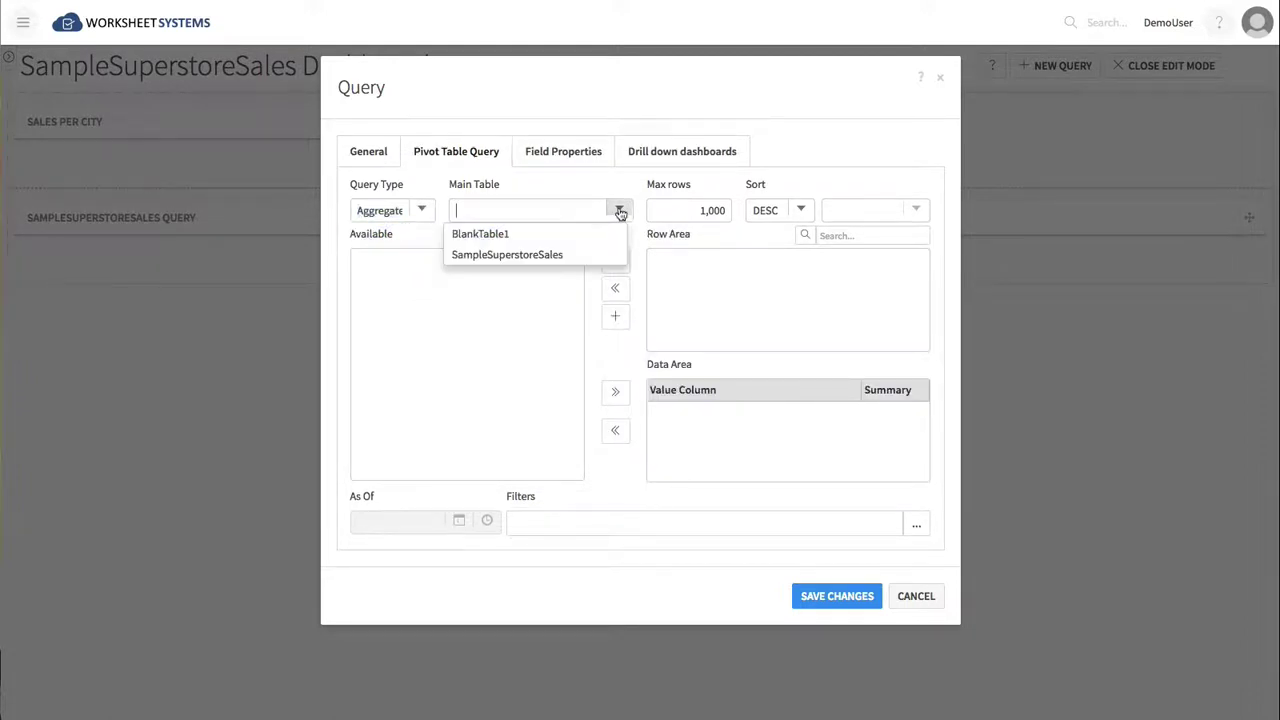
click(583, 260)
Put ProductCategory in the new query's row area and Profit in its data area.
scroll(575, 307, down, 2)
scroll(575, 307, down, 3)
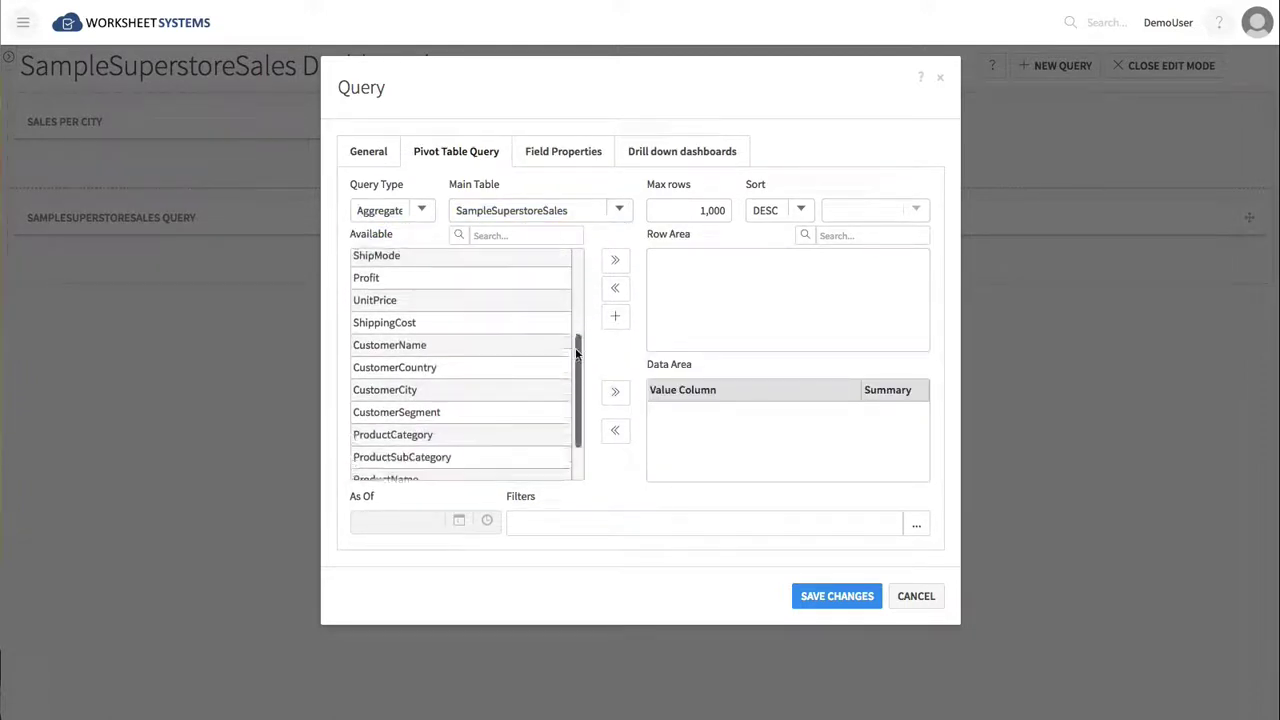
click(437, 431)
click(615, 260)
click(386, 271)
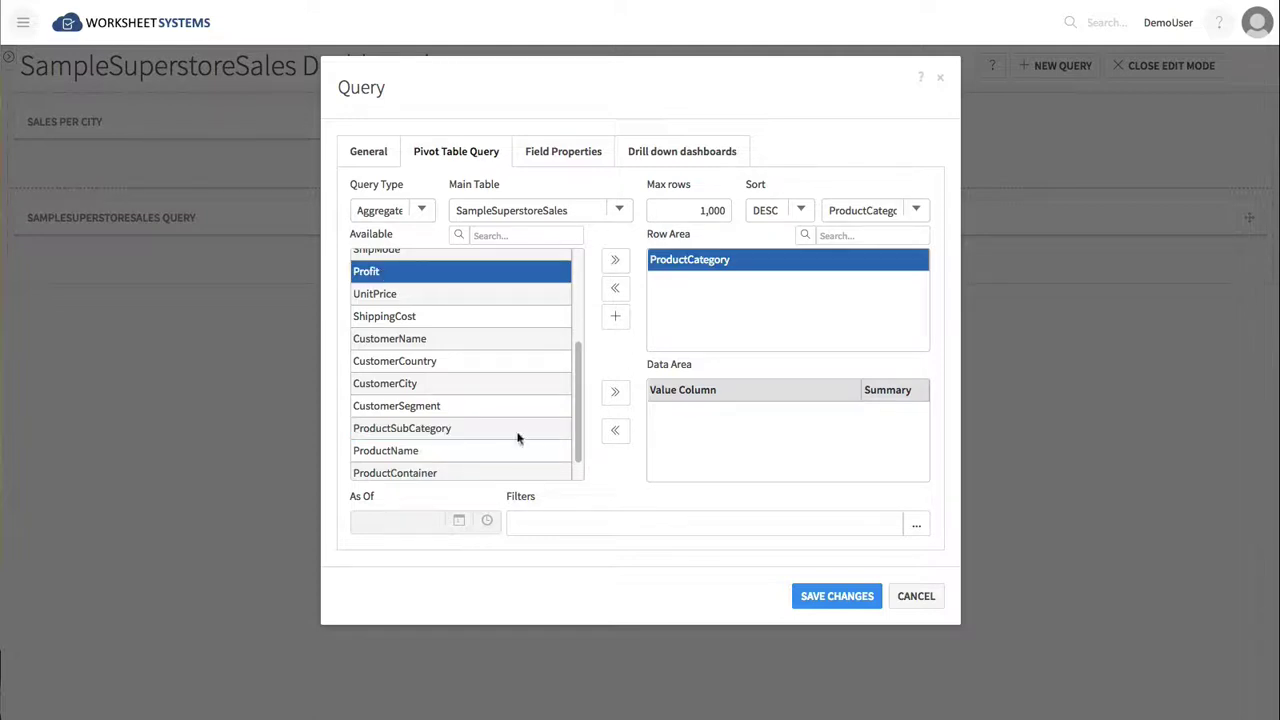
click(617, 393)
Name the product category query Profit Per Category.
click(380, 153)
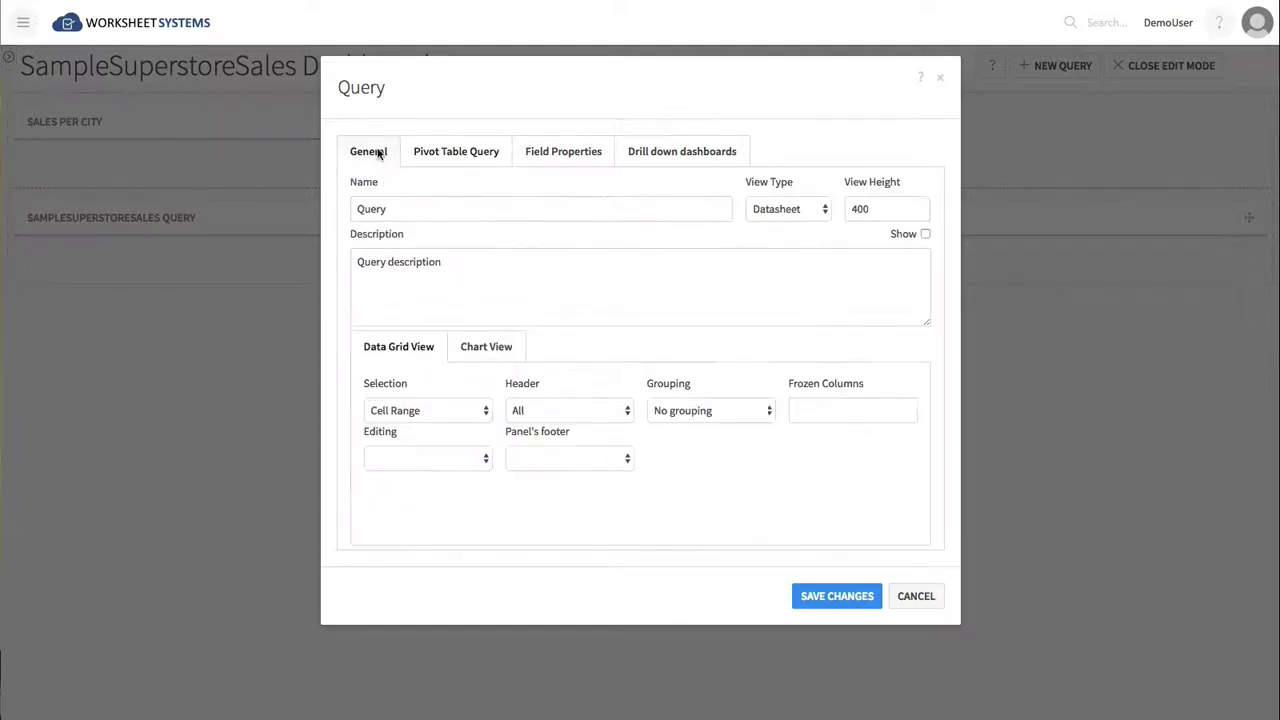
double_click(368, 209)
text(Profit Per Category)
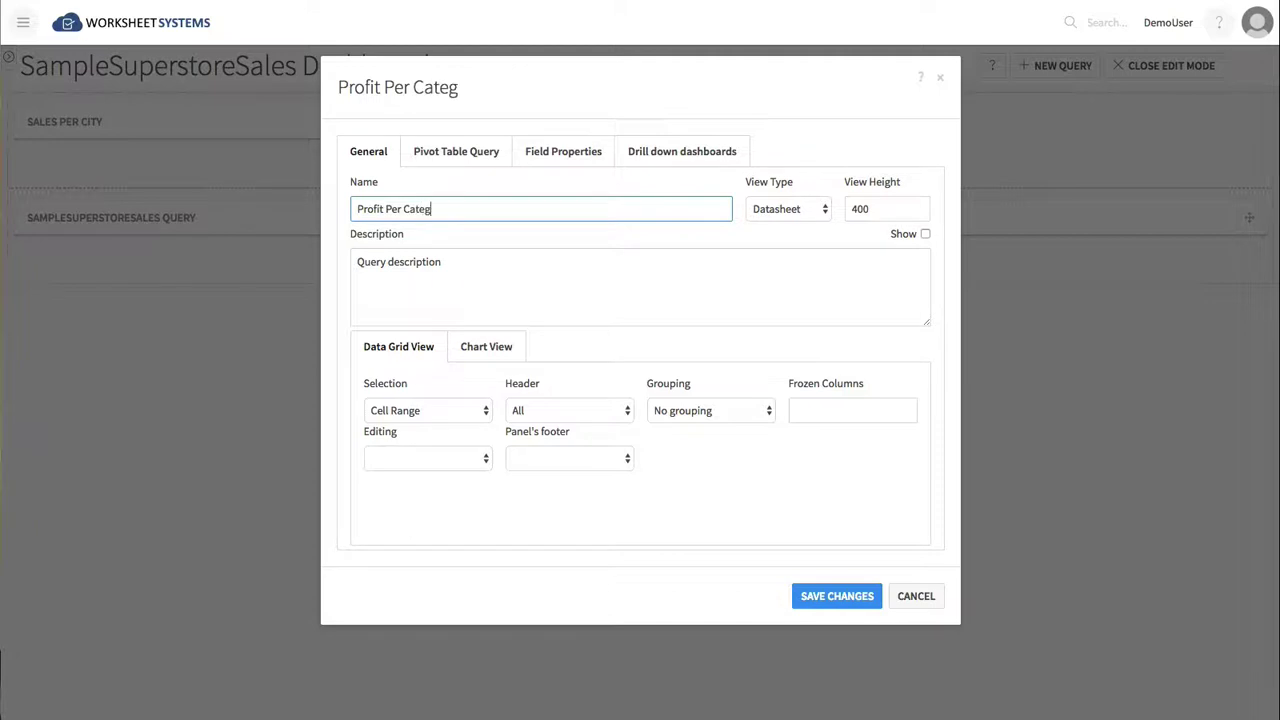
Enable the chart view for Profit Per Category with ProductCategory on the X-axis and Sum_Profit on the Y-axis.
click(497, 346)
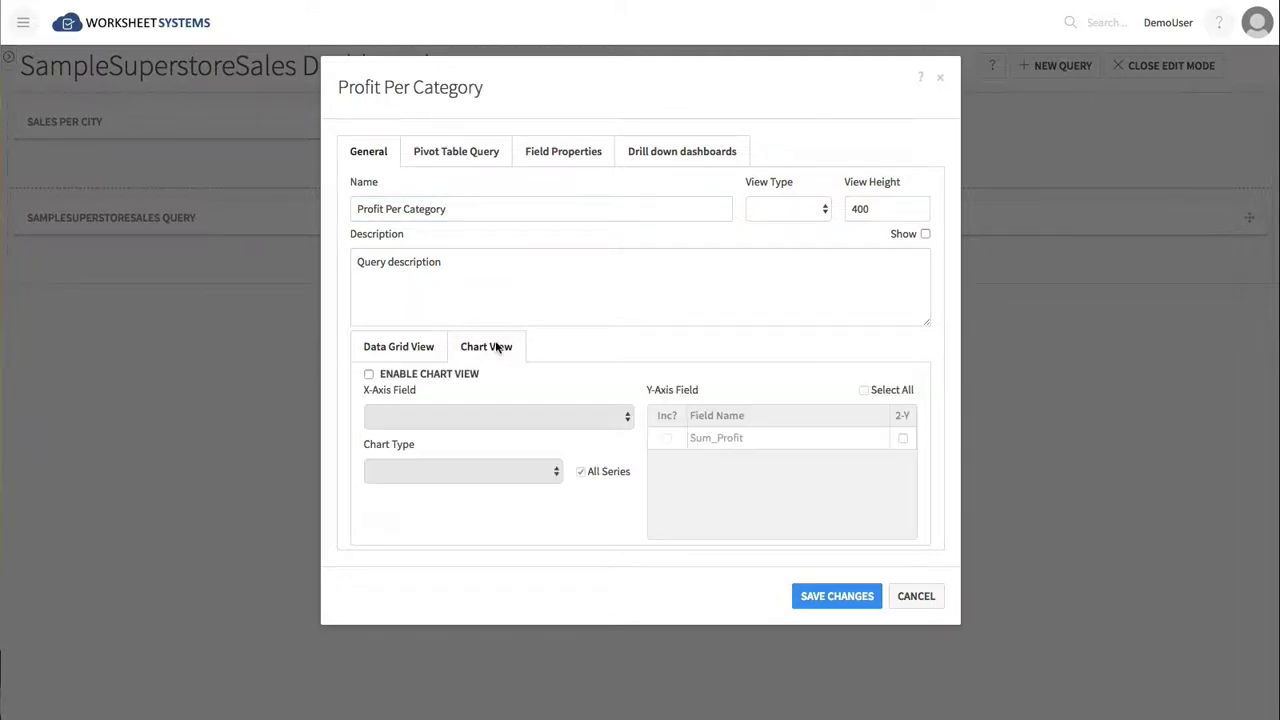
click(369, 374)
click(627, 417)
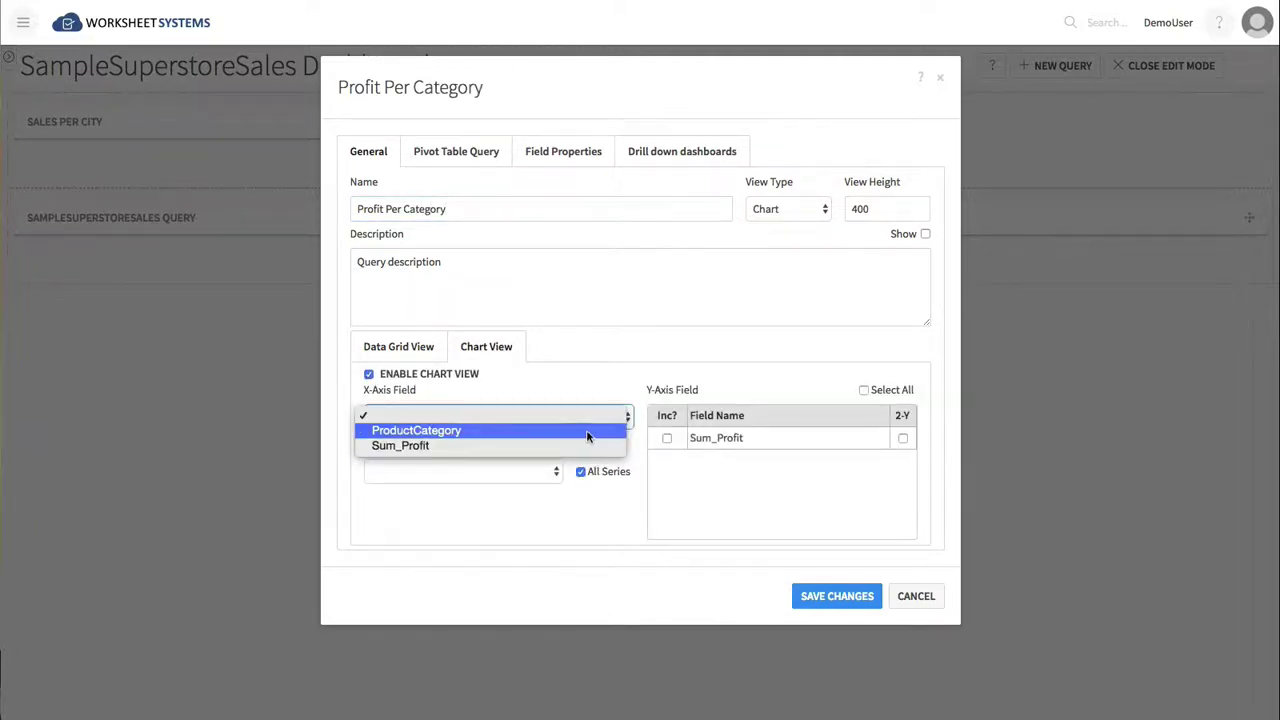
click(586, 430)
click(667, 438)
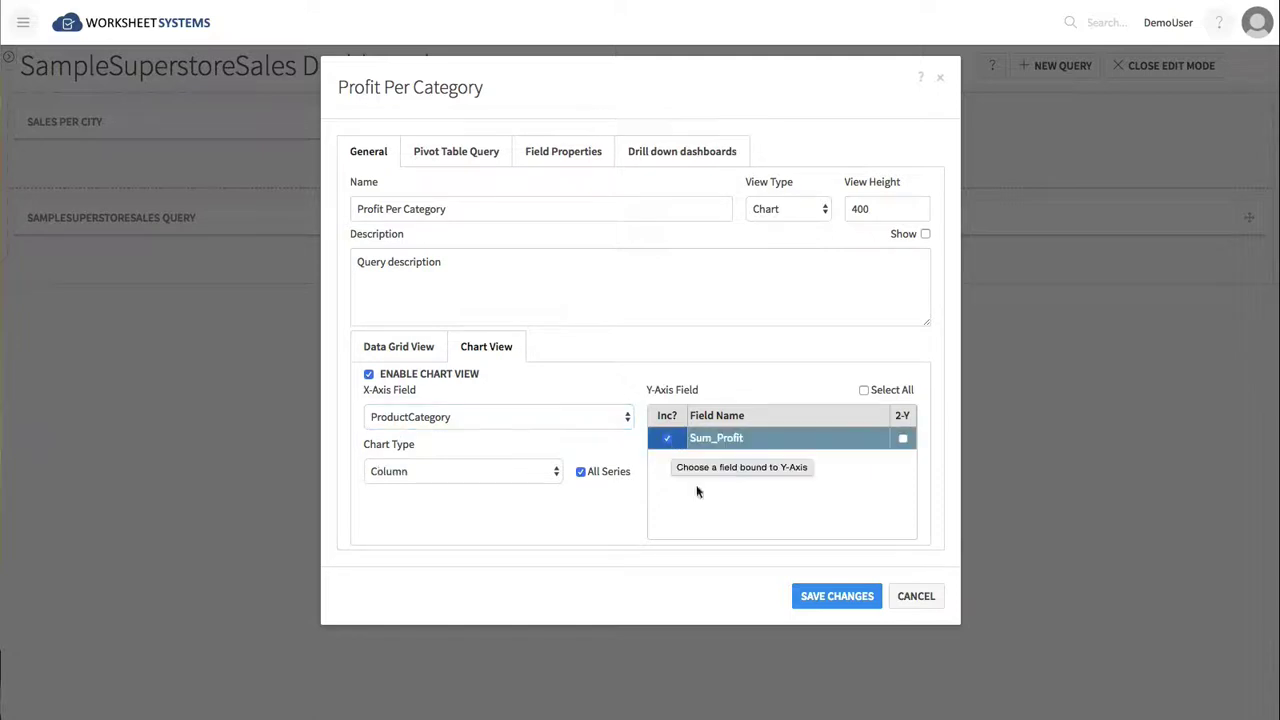
Save the Profit Per Category query and place its panel in the dashboard's third column, closing the edit mode.
click(850, 600)
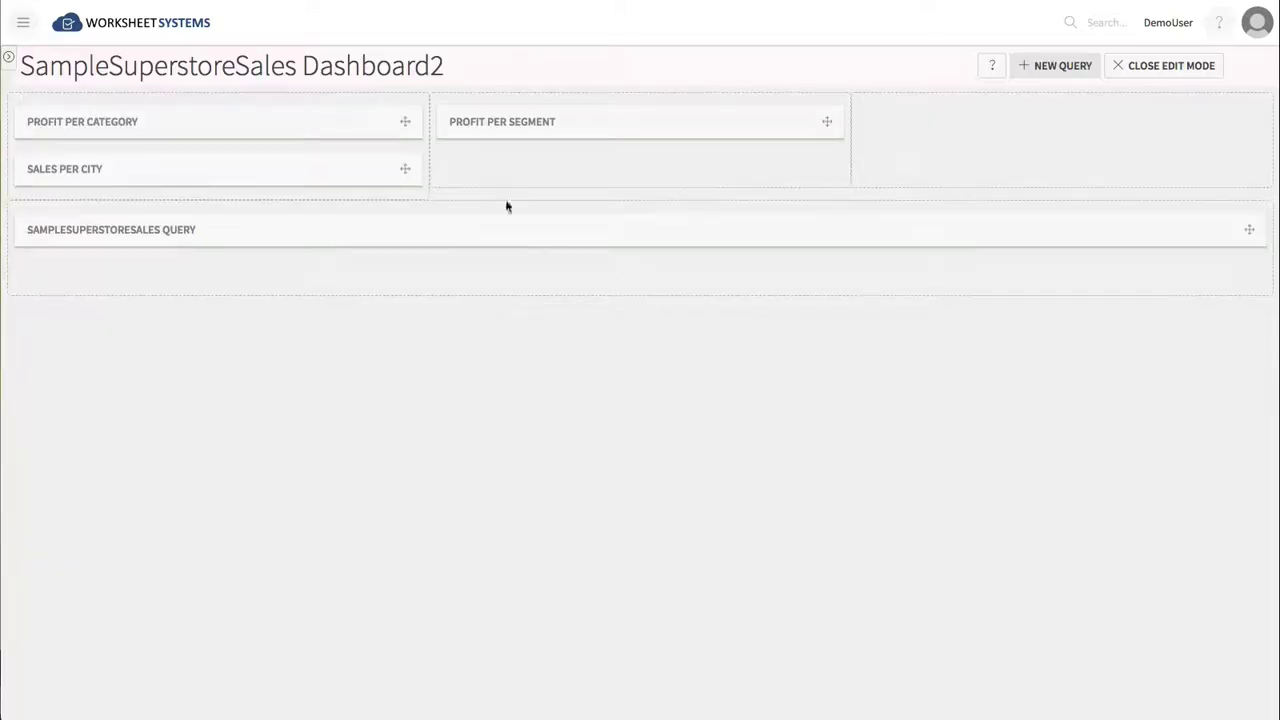
drag(405, 126, 1157, 126)
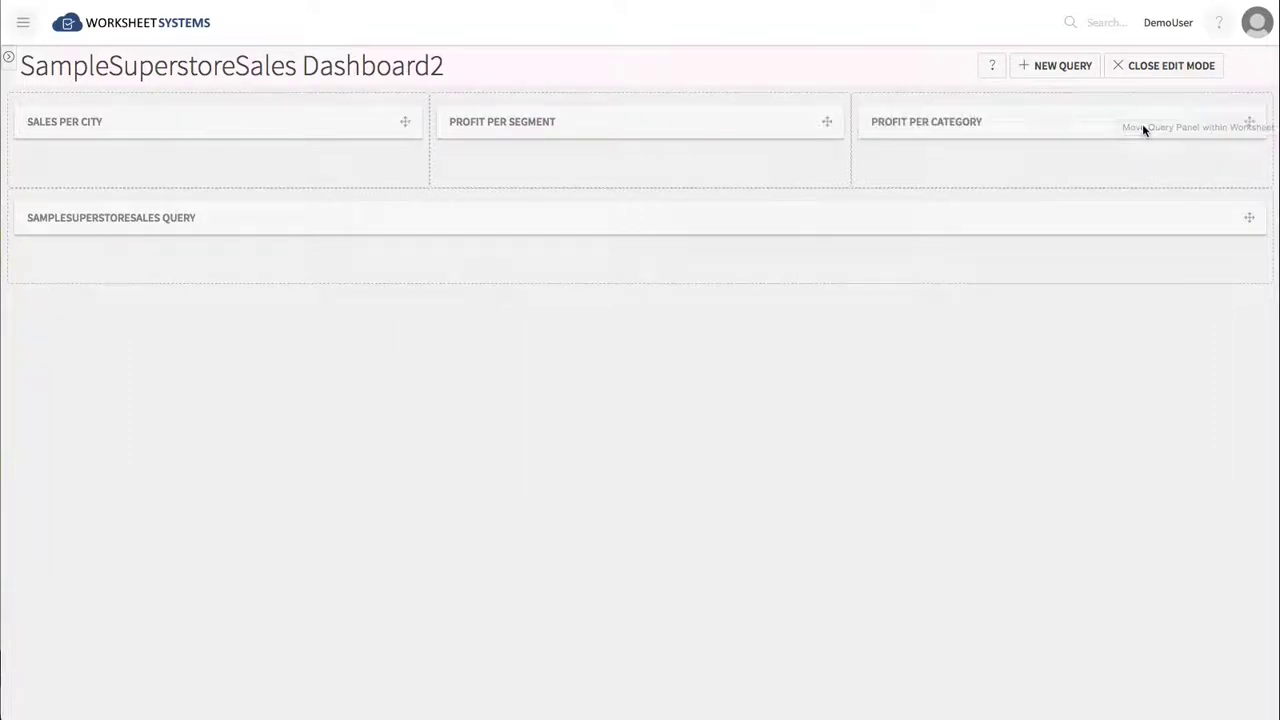
click(1158, 68)
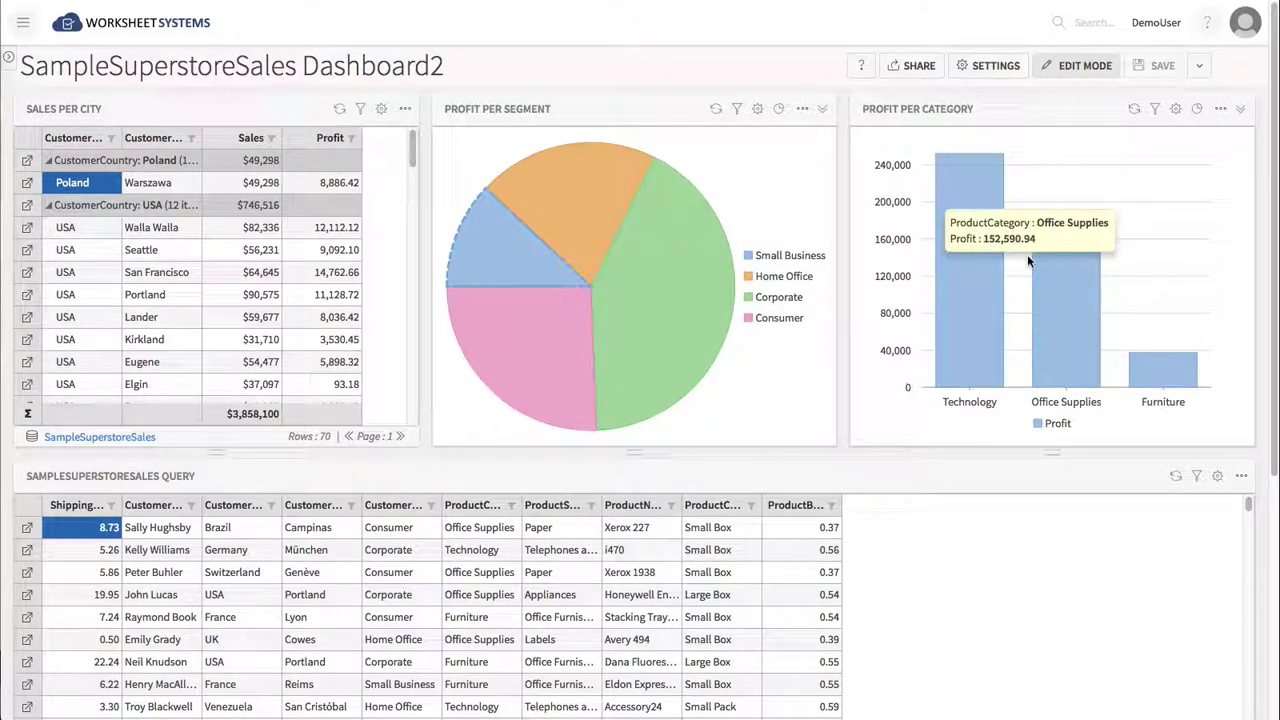
Add CustomerCountry and CustomerCity as Equal conditions in the filter of the SampleSuperstoreSales query.
click(1197, 475)
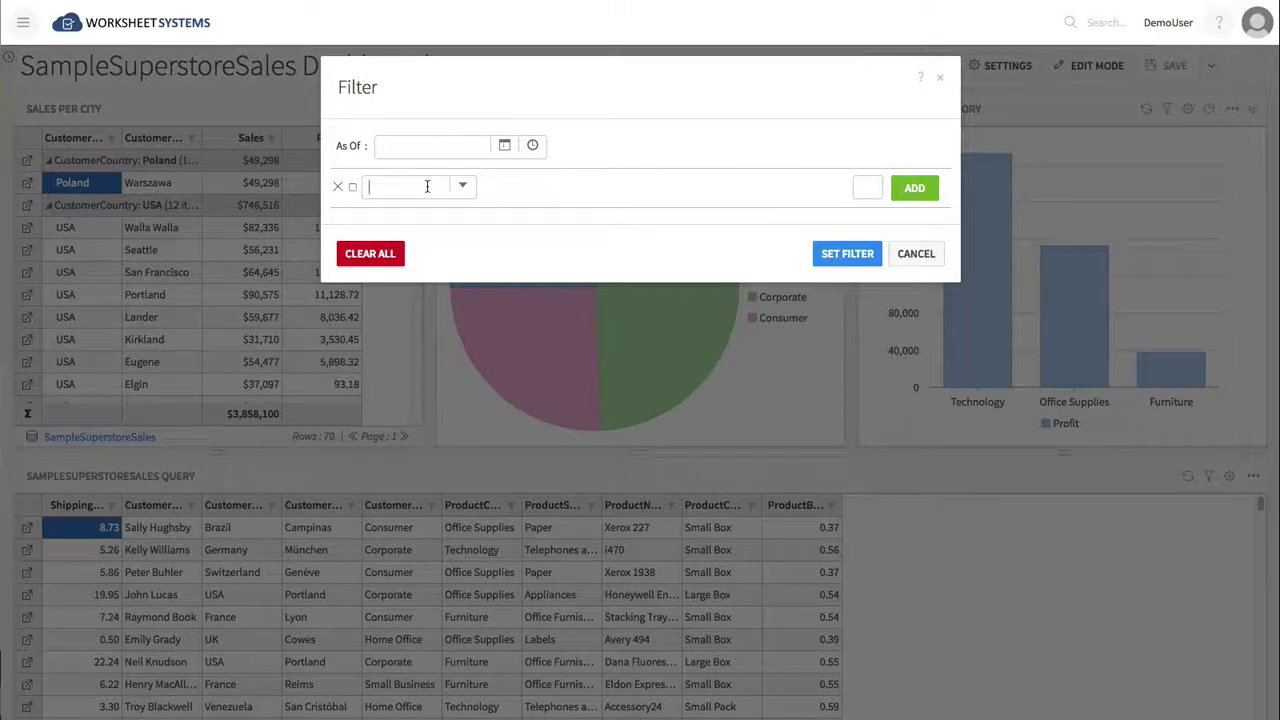
text(Customer)
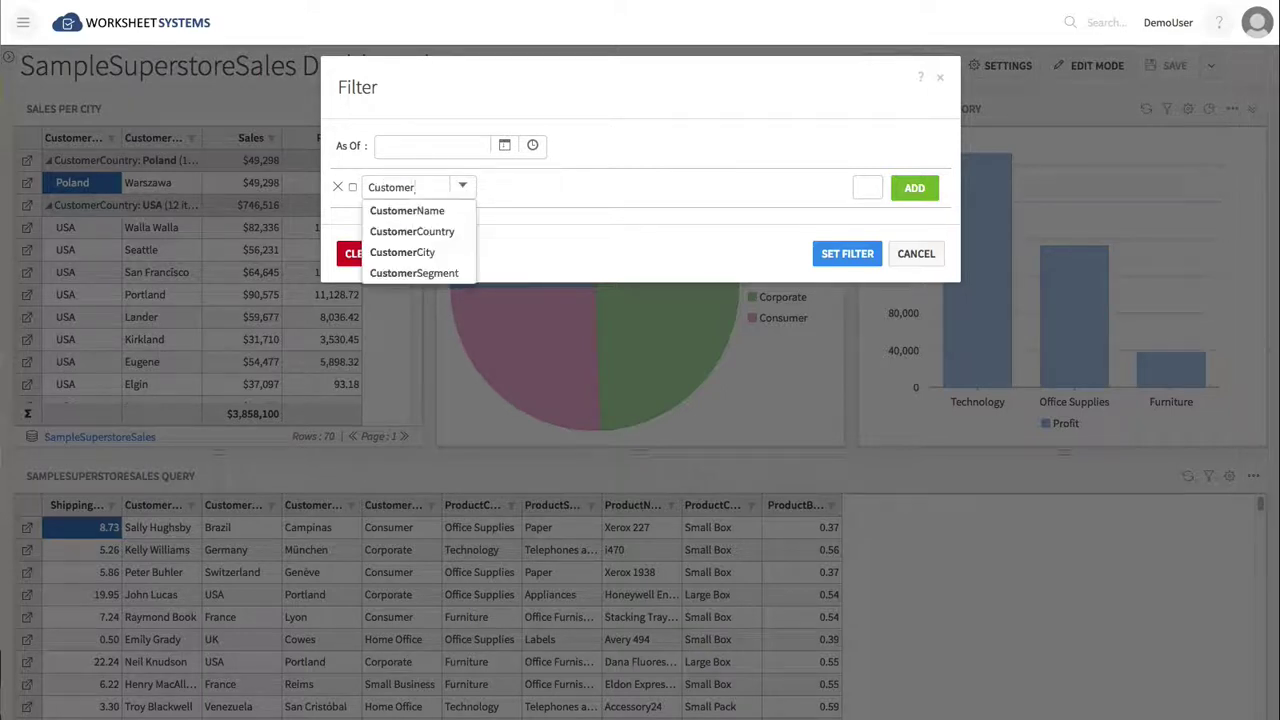
click(435, 232)
click(914, 188)
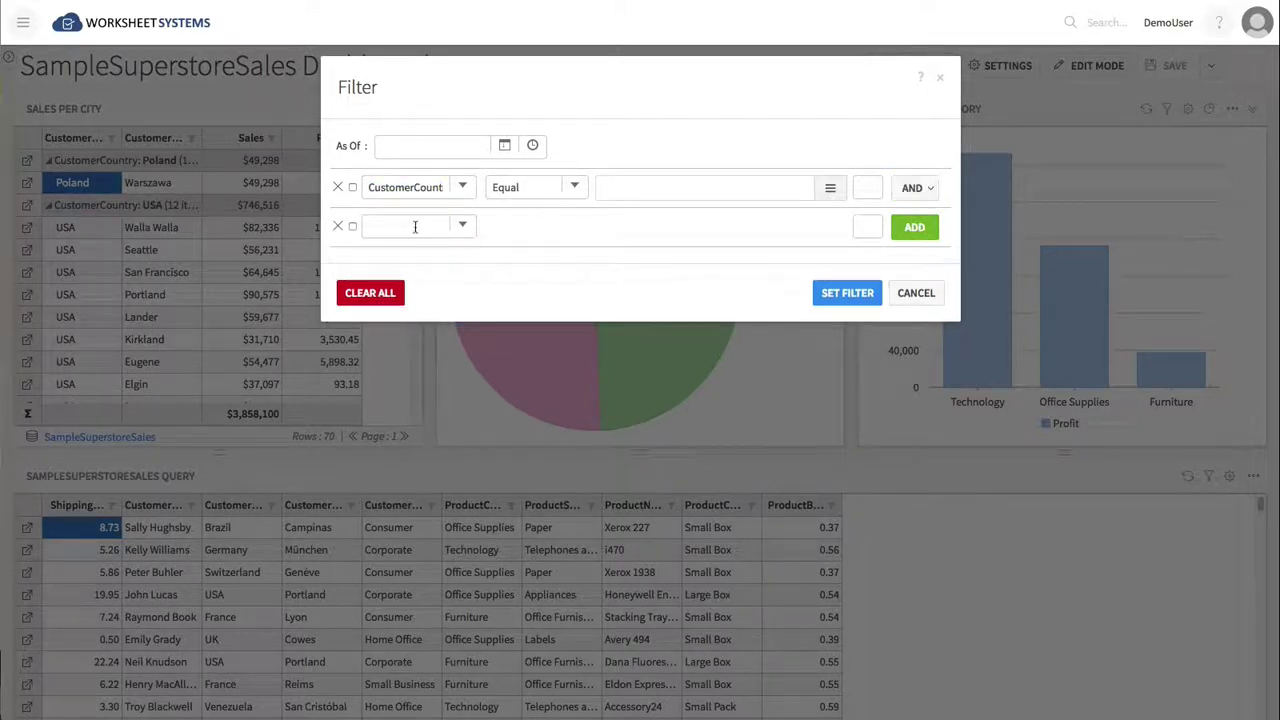
text(Customer)
click(405, 289)
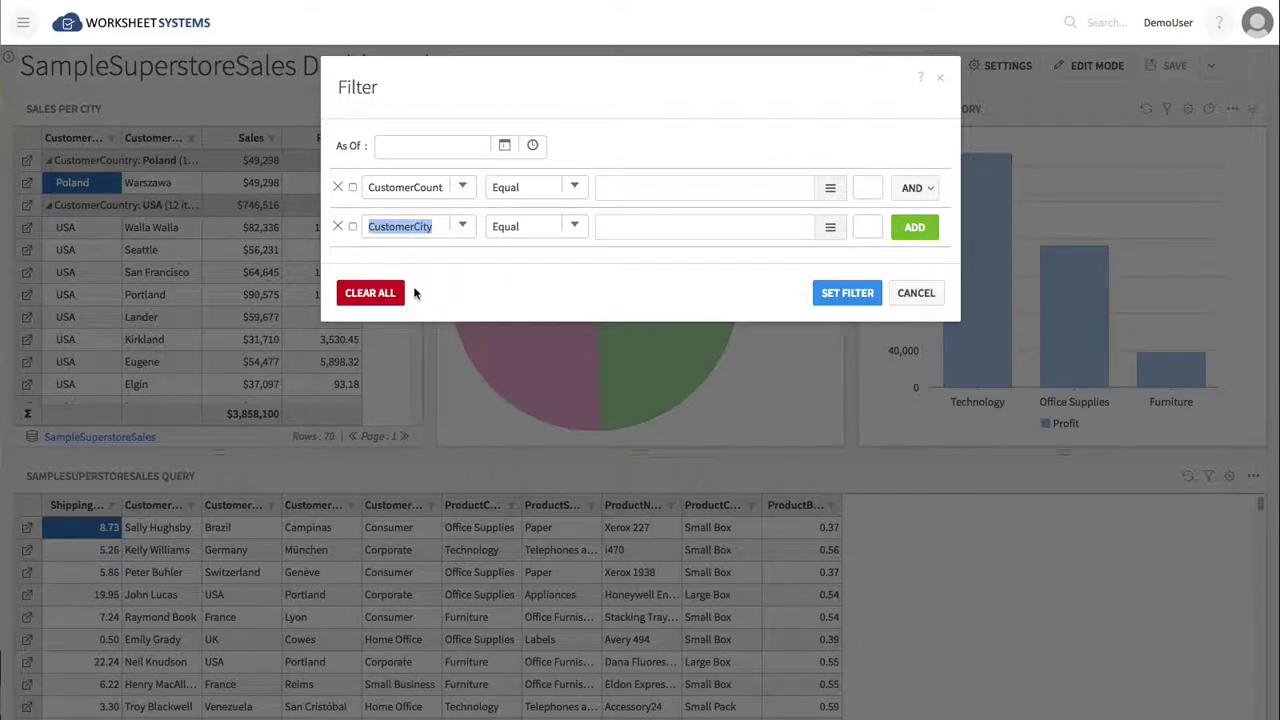
Set the filter with both the CustomerCountry and CustomerCity conditions checked, and expand the dashboard's side pane.
click(352, 187)
click(352, 226)
click(847, 292)
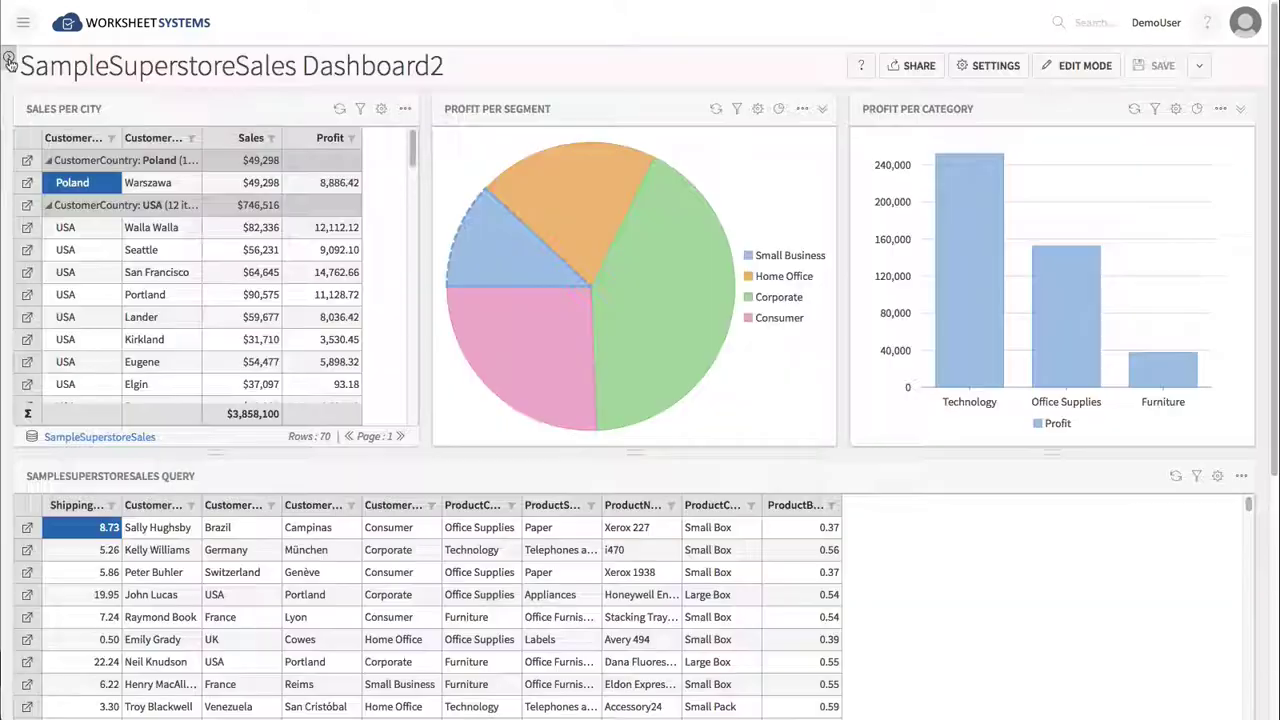
click(9, 61)
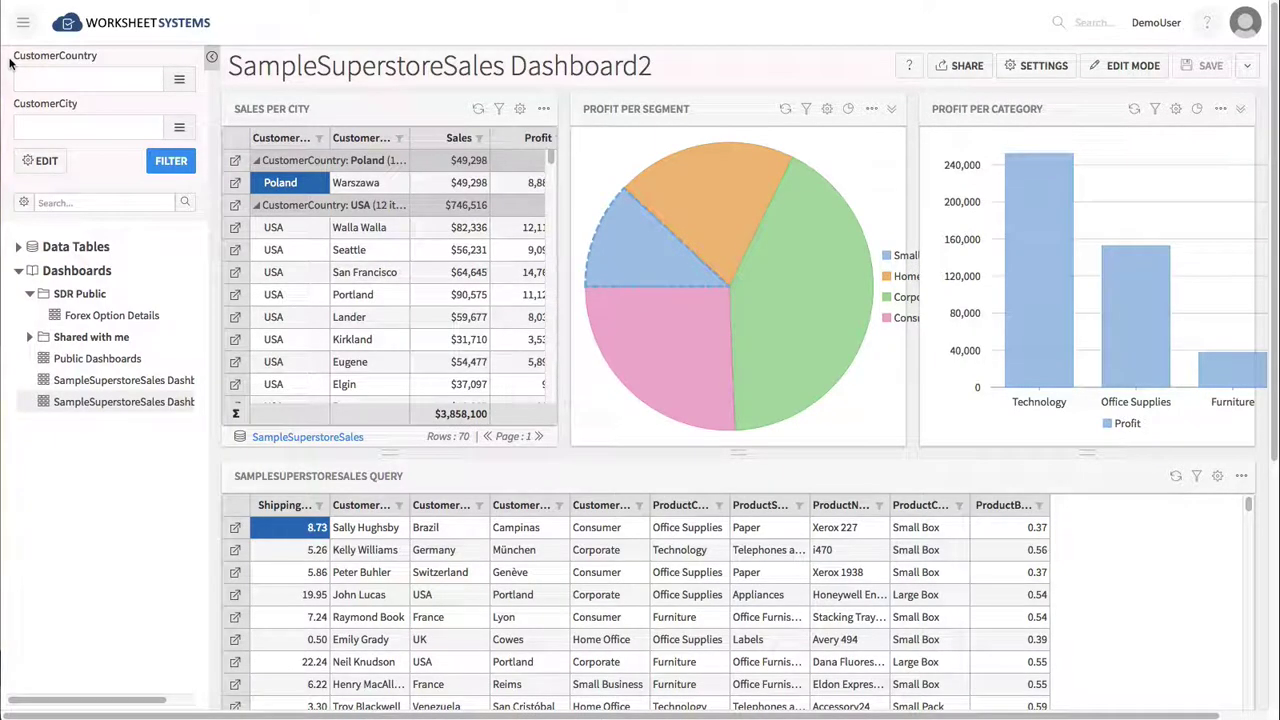
Filter the dashboard by the CustomerCountry value Venezuela.
click(179, 79)
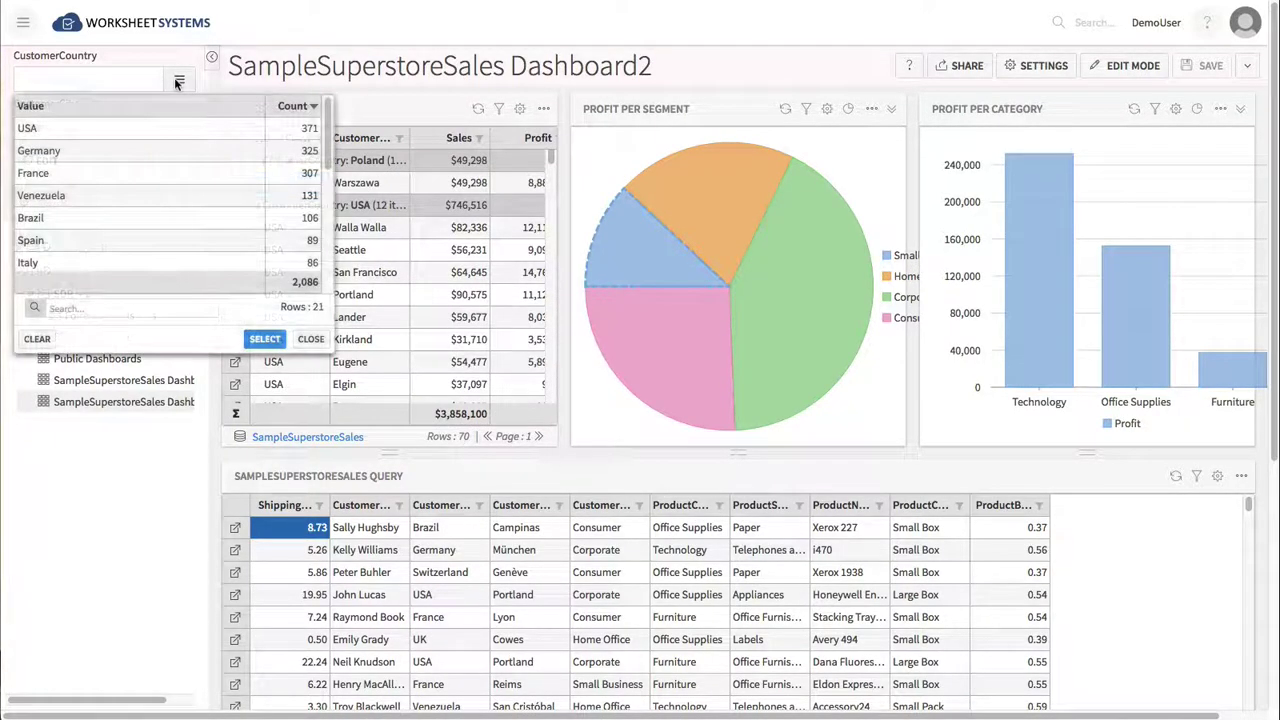
click(28, 193)
click(264, 338)
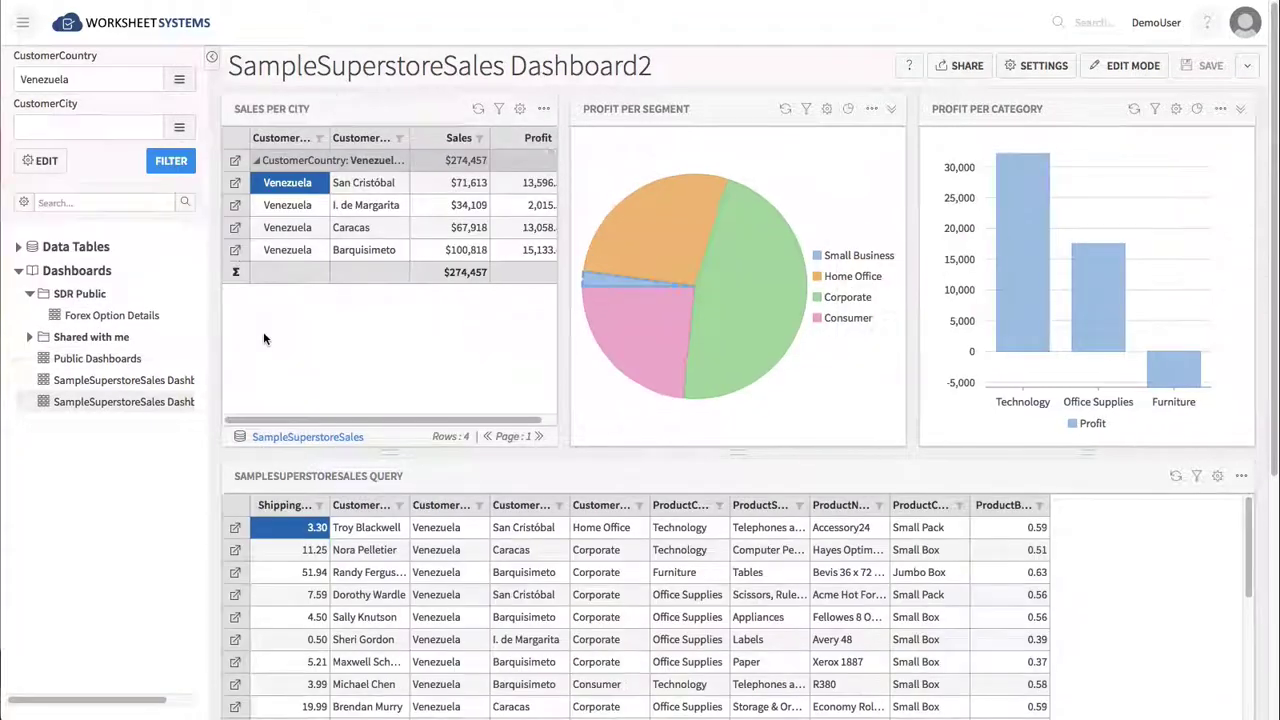
Filter the dashboard further by the CustomerCity value Caracas.
click(179, 126)
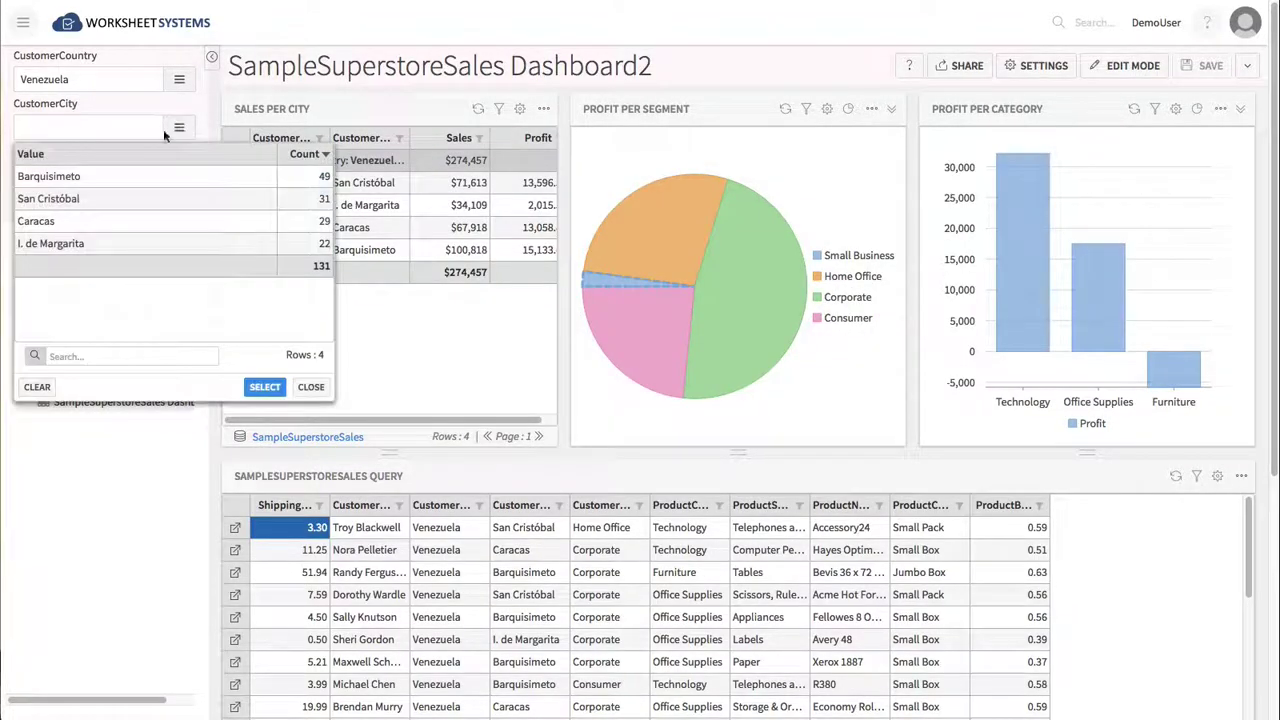
click(45, 200)
click(46, 222)
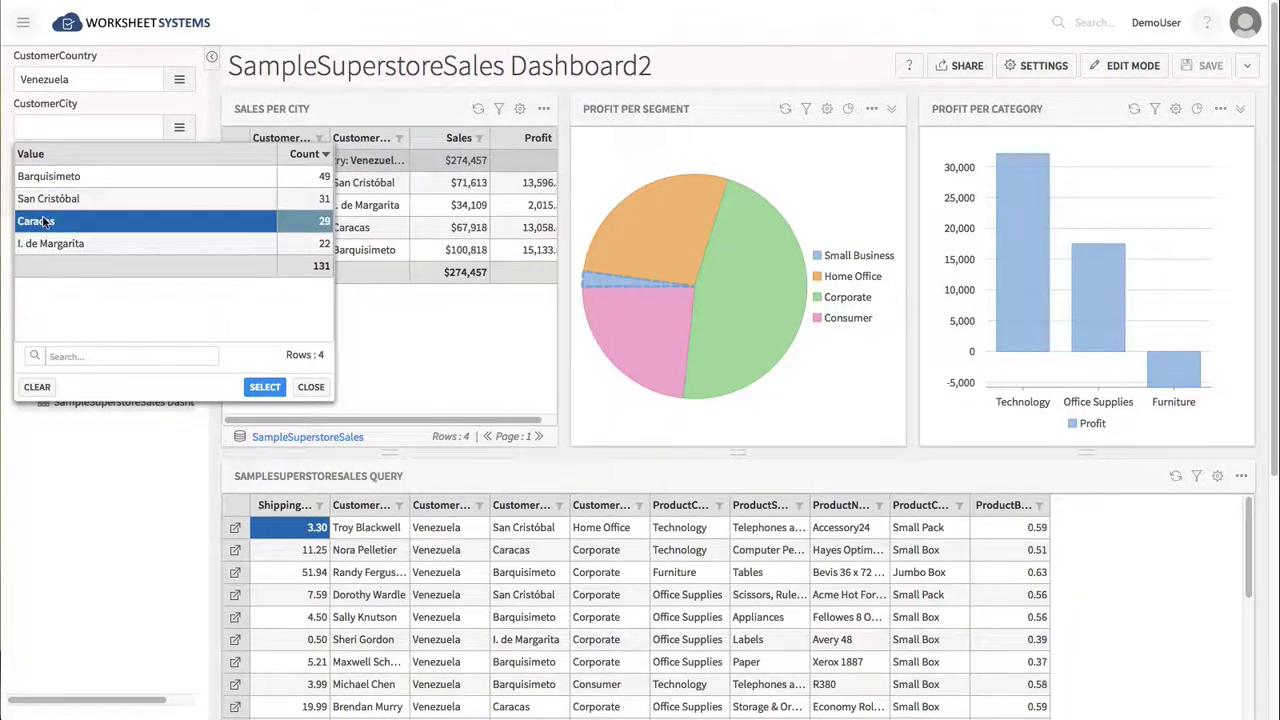
click(264, 387)
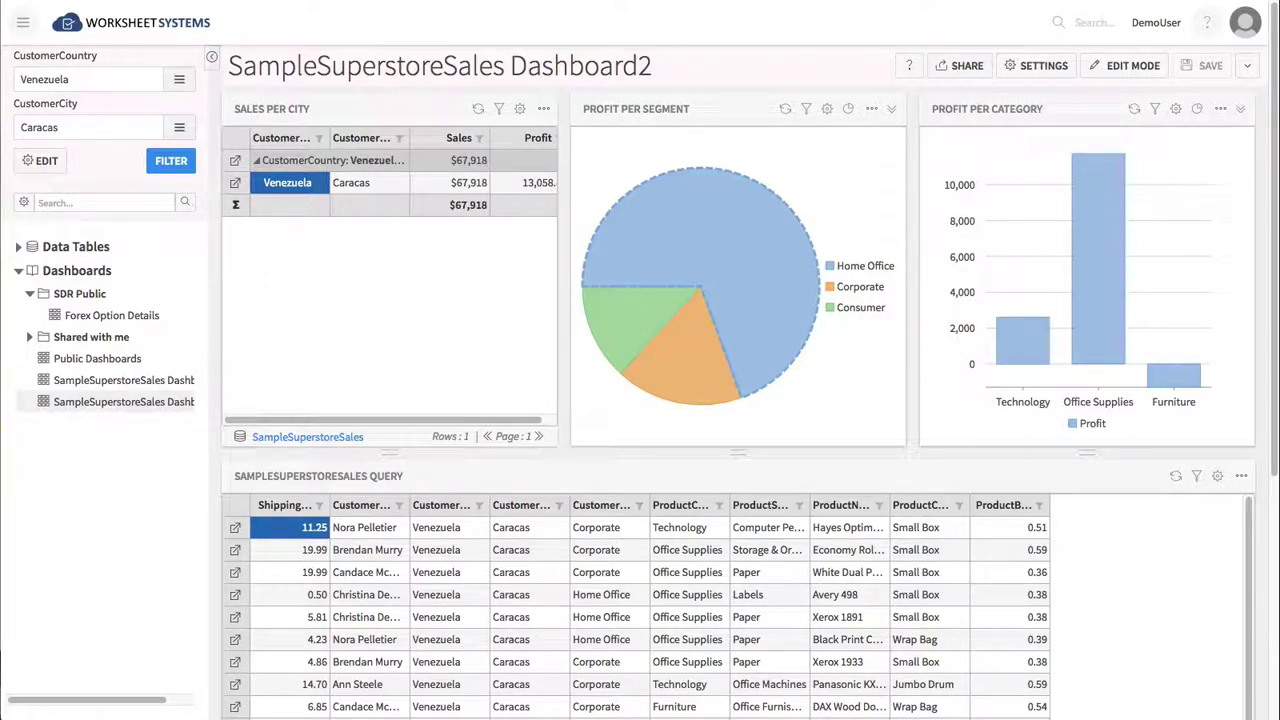
Review the account permissions in the dashboard's sharing settings and close them without changes.
click(958, 66)
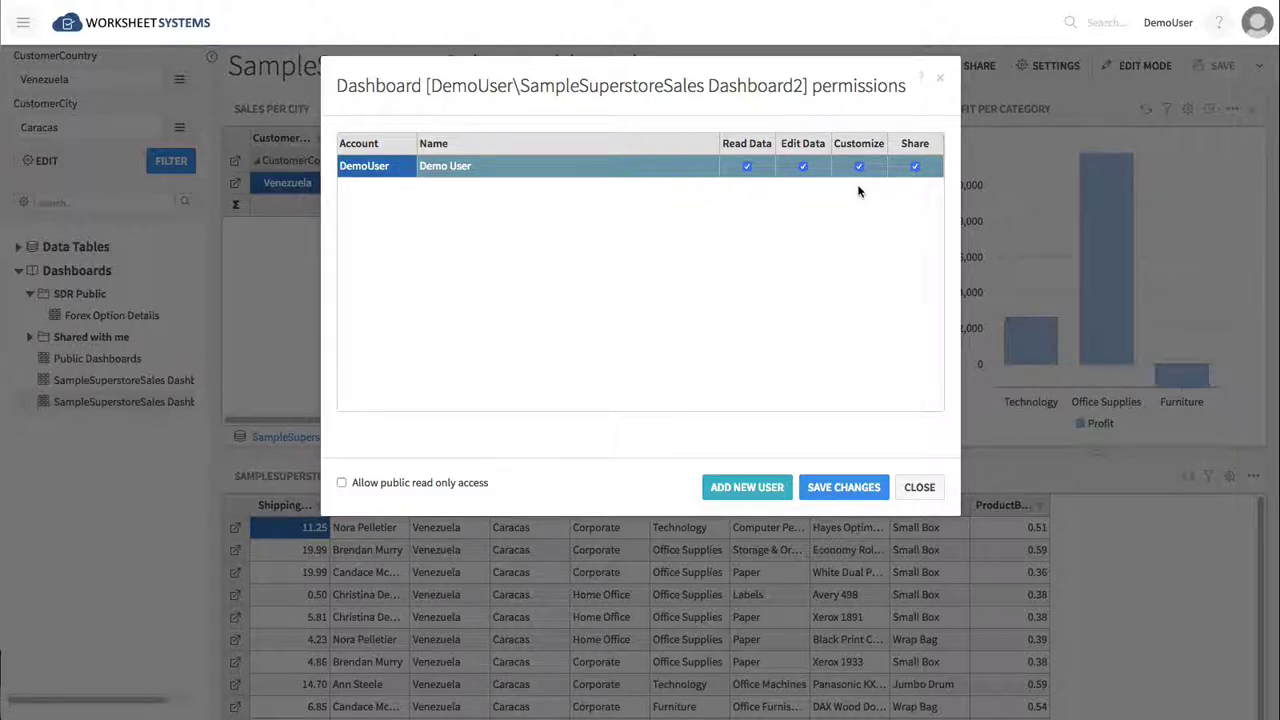
click(919, 487)
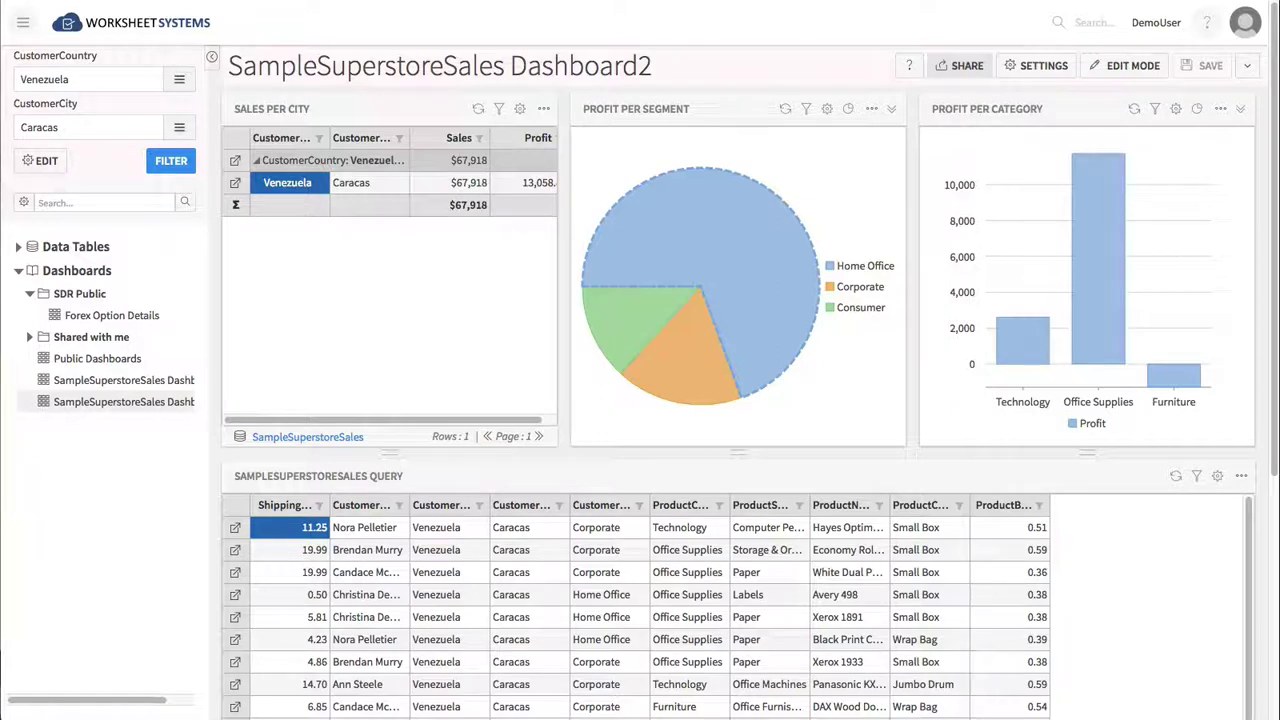
Change the Sales Per City query type to Sql and enter: select CustomerCountry, Count(1) SalesCount, Sum(Sales) Sales from "SampleSuperStoreSales" group by CustomerCountry.
click(520, 110)
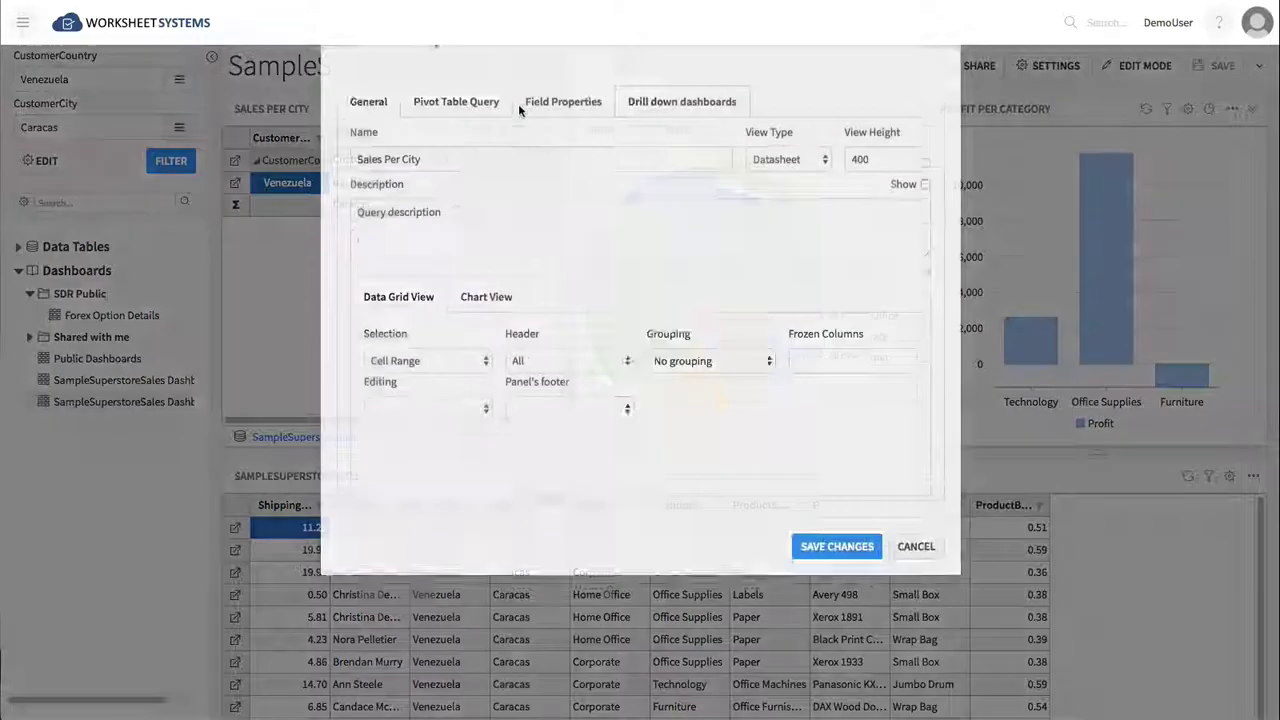
click(475, 155)
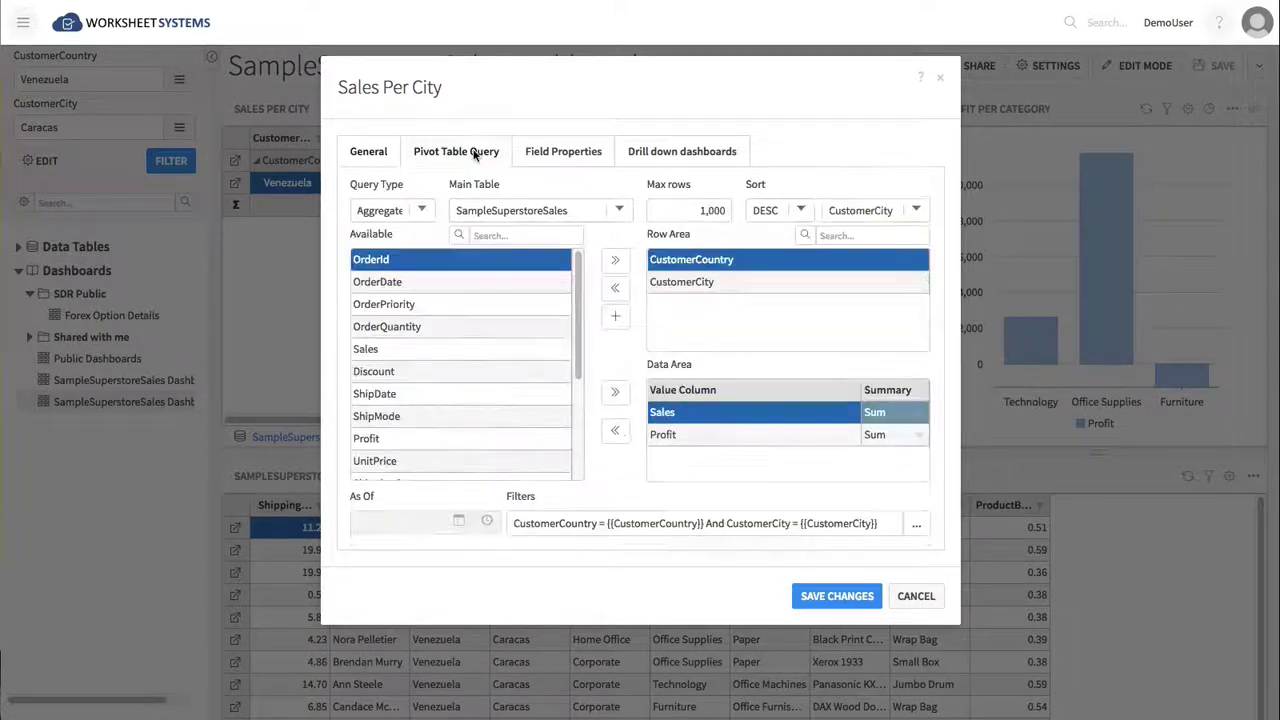
click(421, 209)
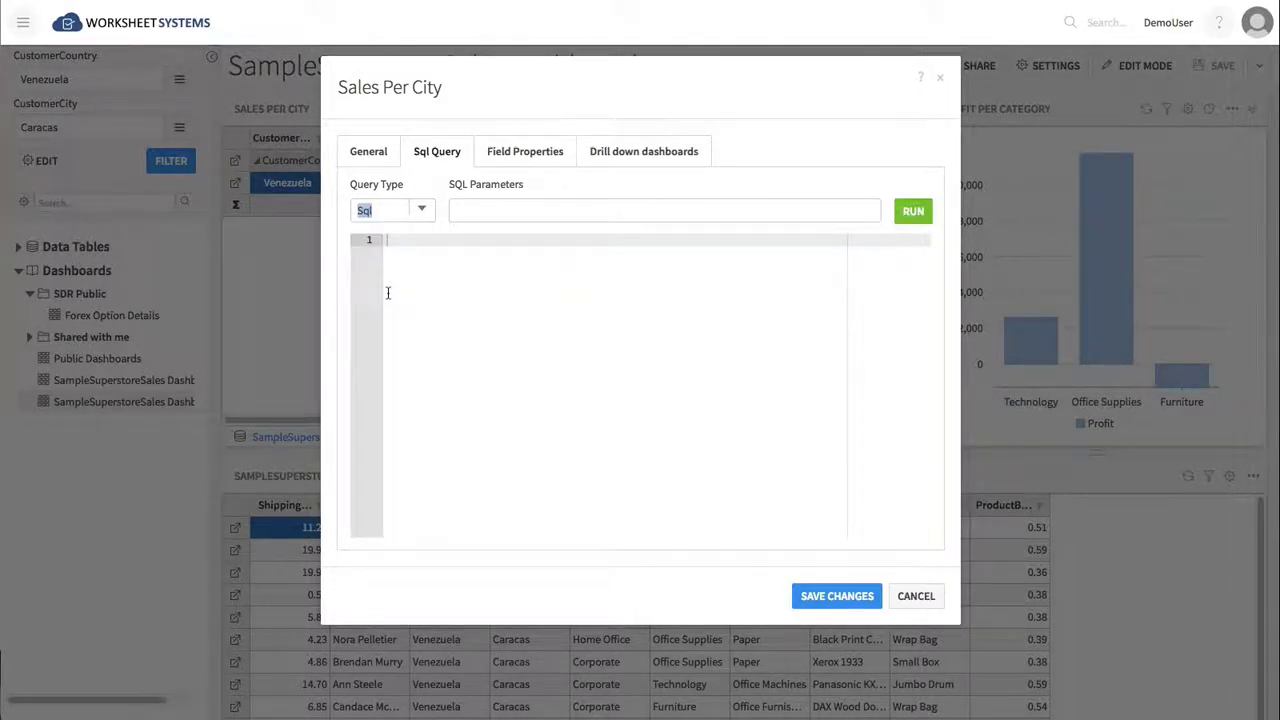
text(select CustomerCountry, Count(1) SalesCount, Sum(Sales) Sales from "SampleSuperStoreSales")
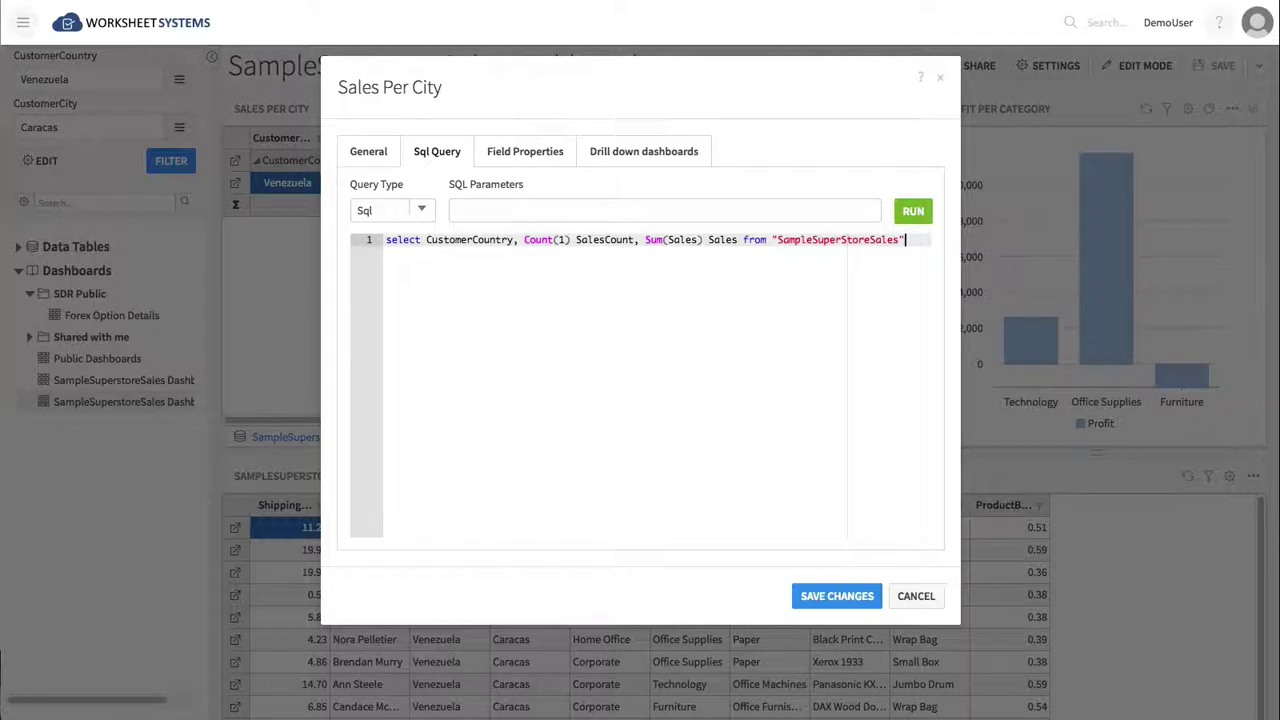
key(Return)
text(group by CustomerCountry)
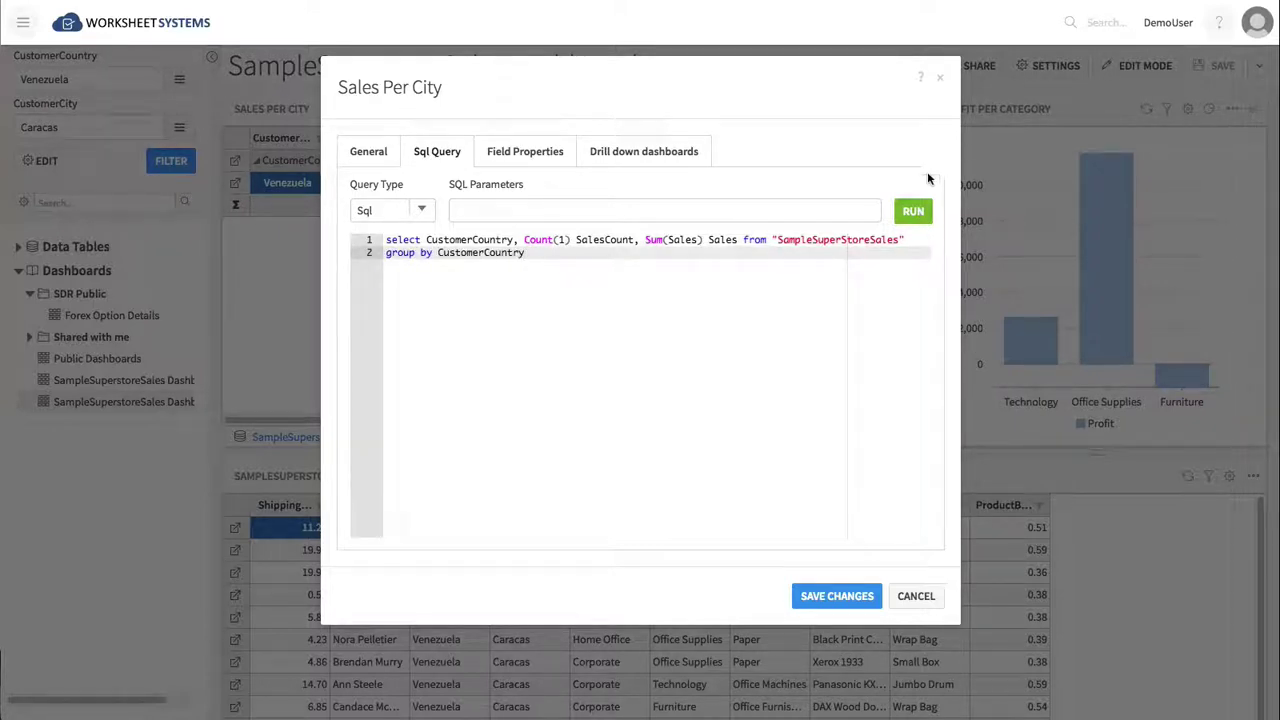
Run the custom SQL query, highlight the result rows from Brazil to Belgium, and close the result.
click(912, 211)
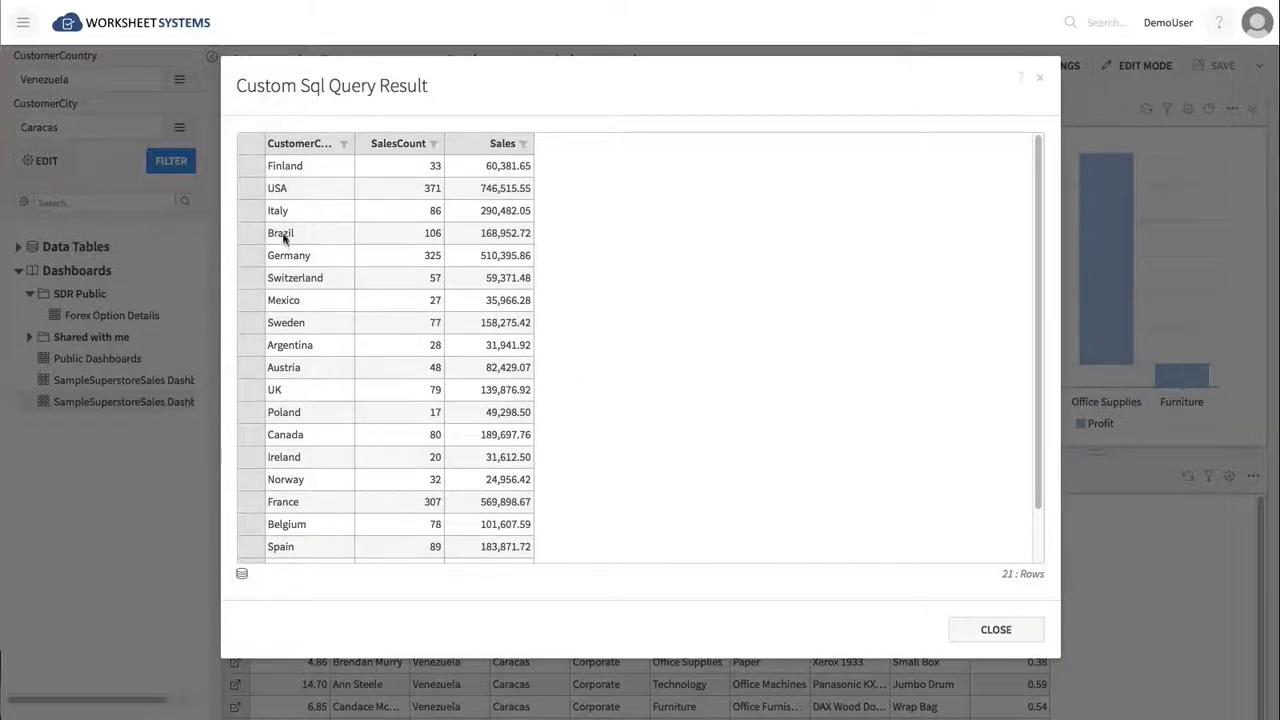
drag(283, 237, 531, 518)
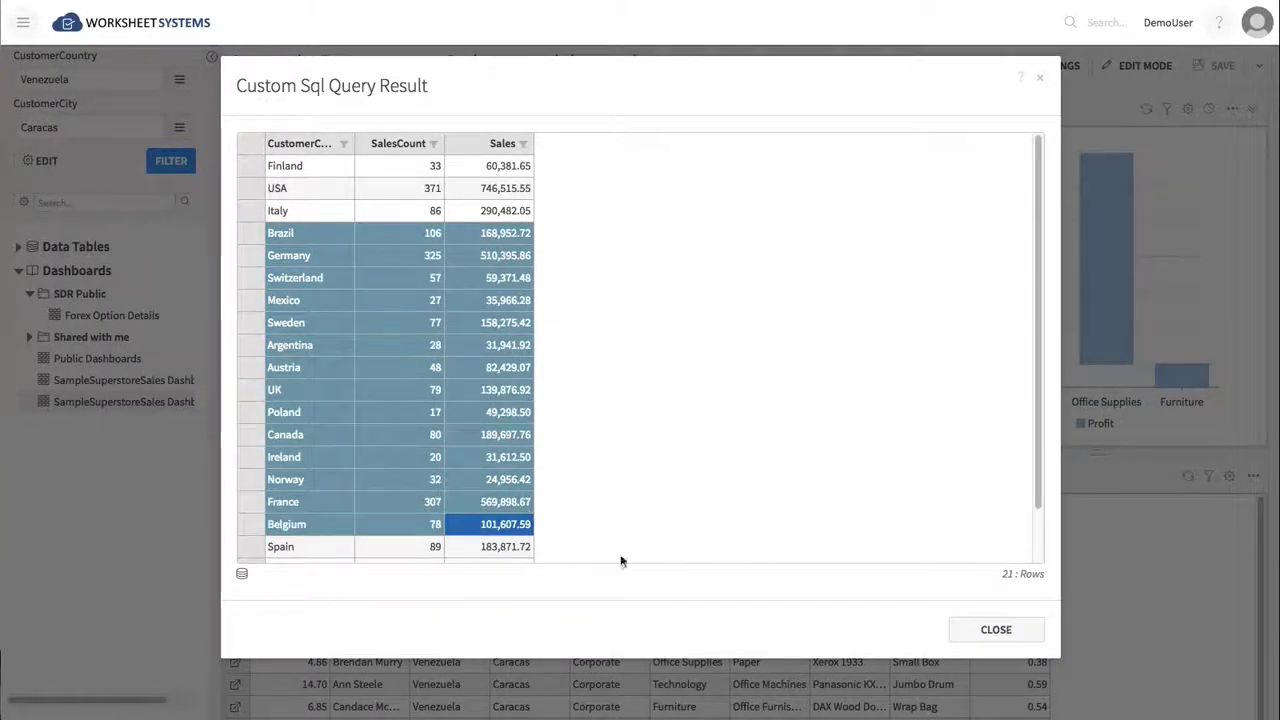
click(993, 630)
Expand the Shipment Cost folder under Superstore and open the Shipment For Technology dashboard.
click(62, 382)
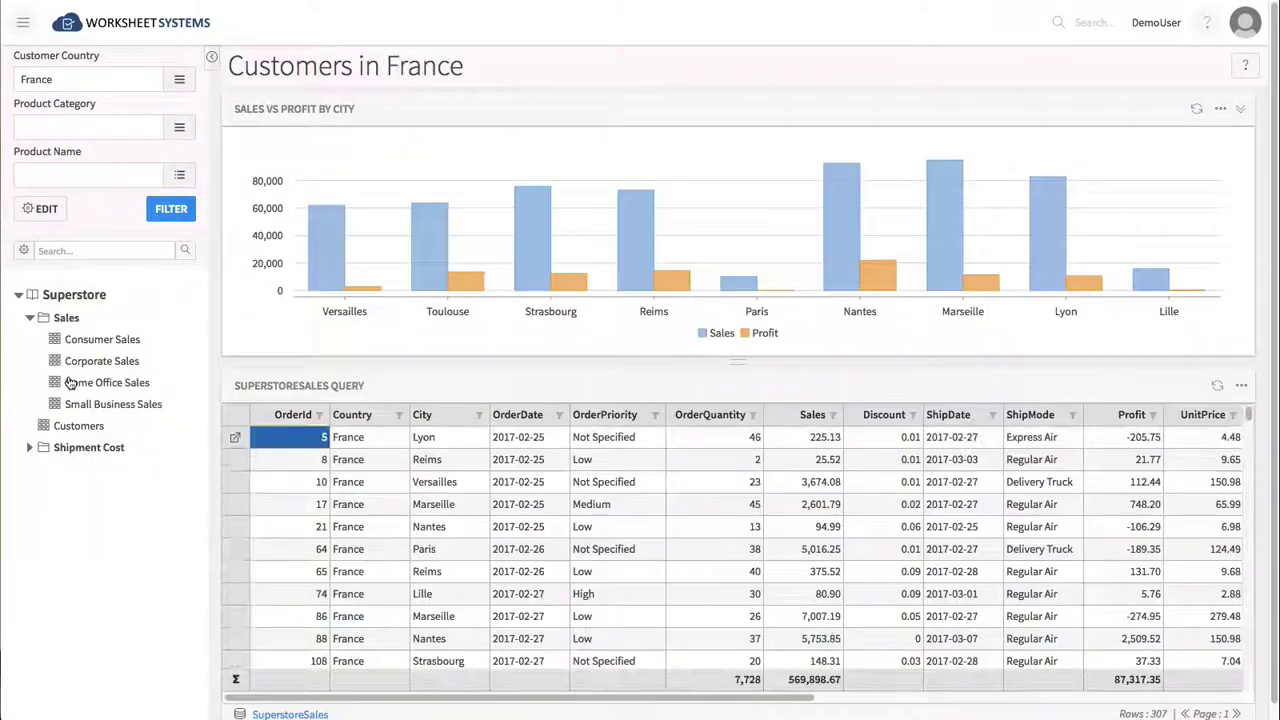
click(62, 383)
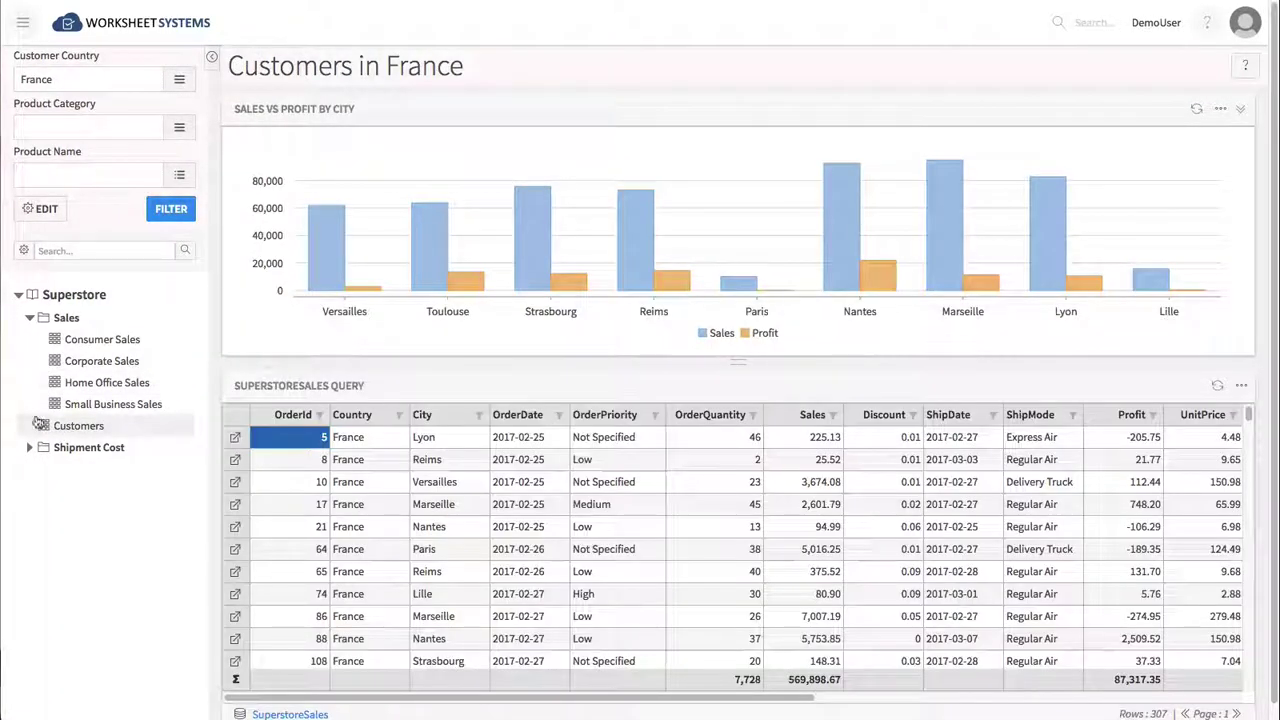
click(29, 447)
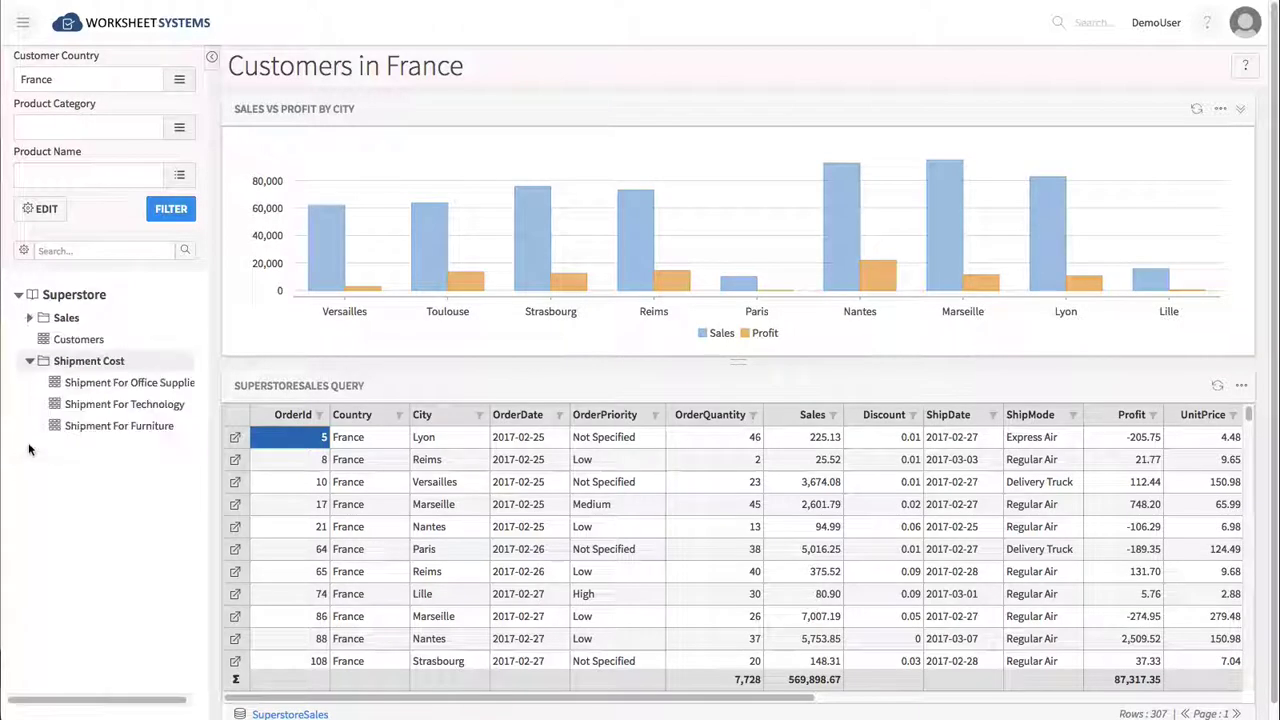
click(58, 404)
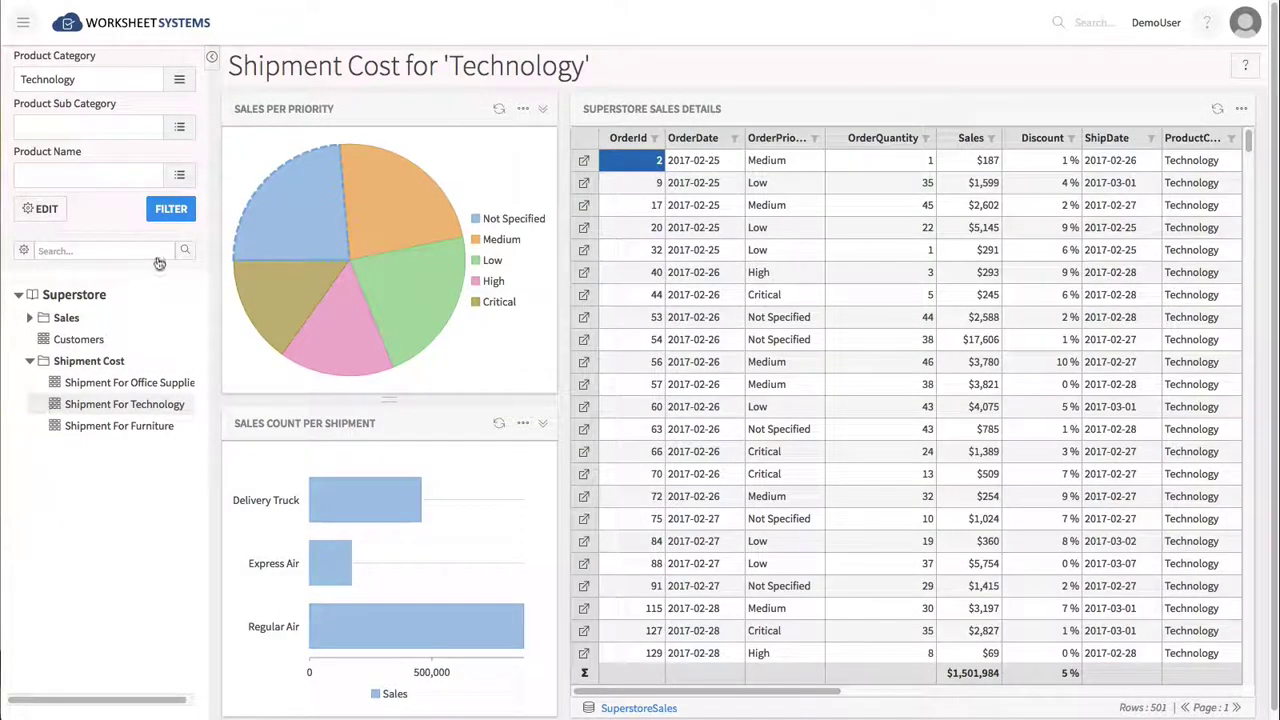
Filter the dashboard by Product Category Technology and Product Sub Categories Computer Peripherals and Office Machines.
click(181, 81)
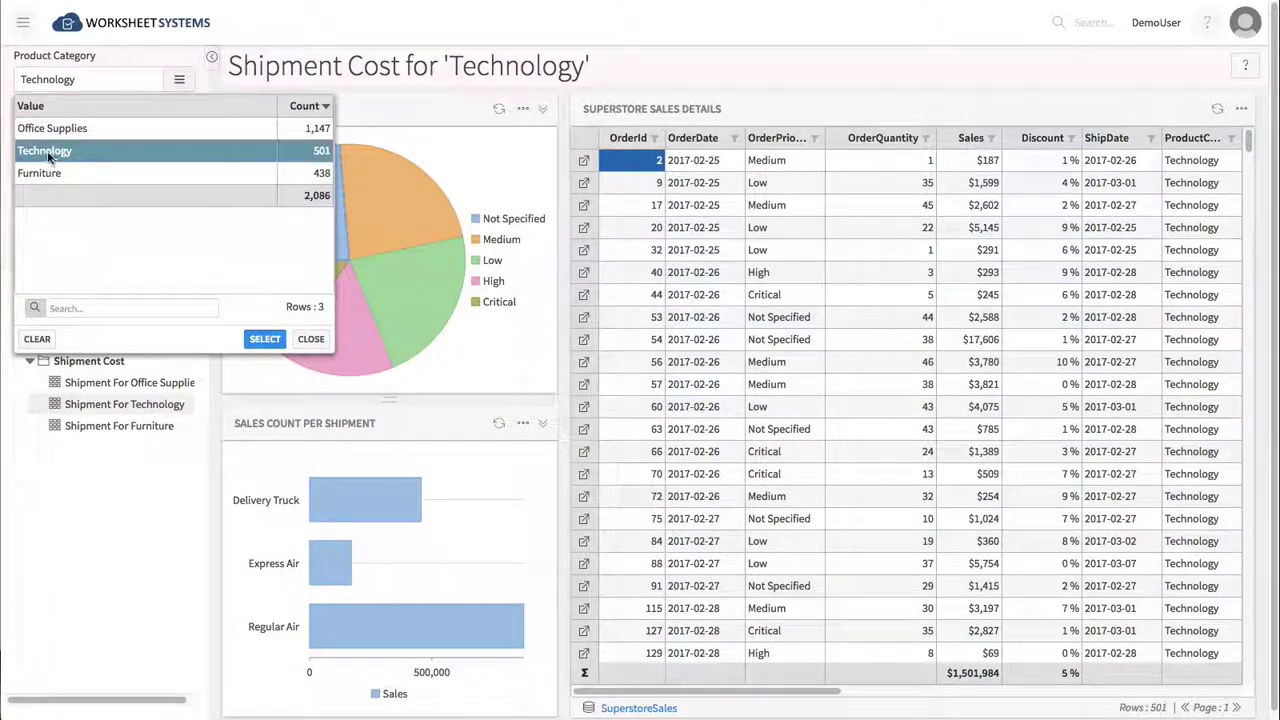
click(265, 341)
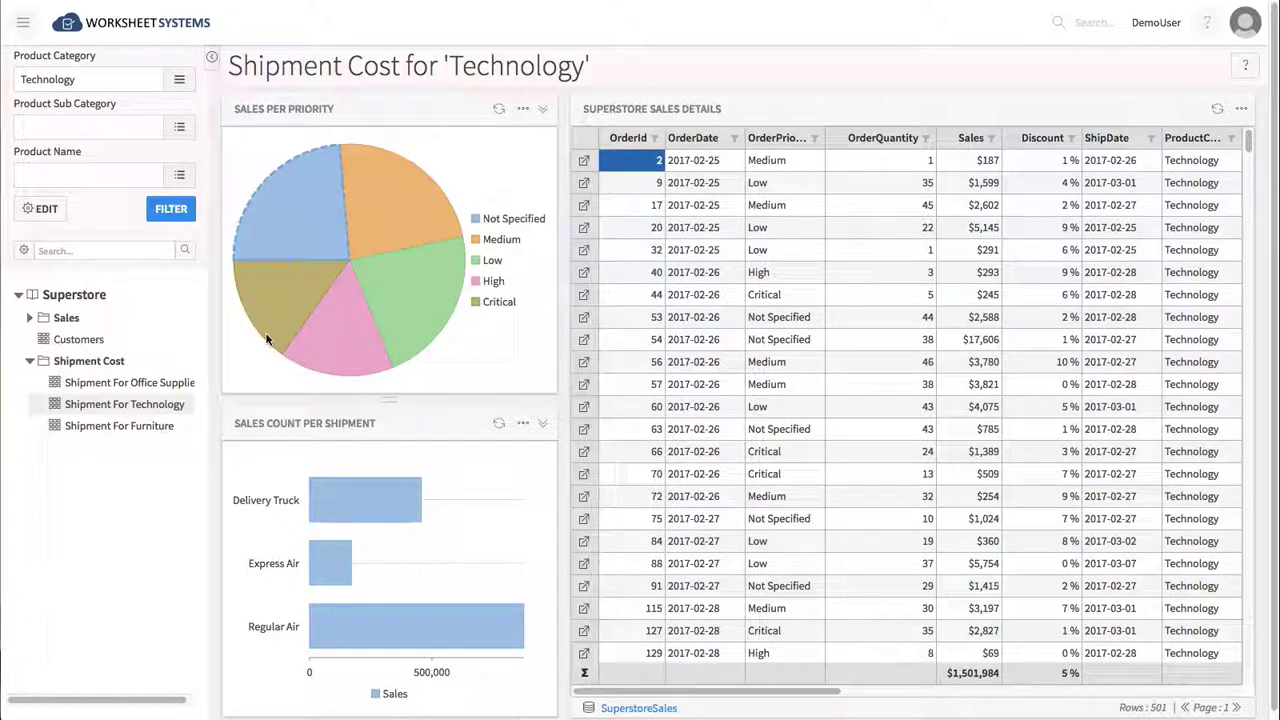
click(178, 125)
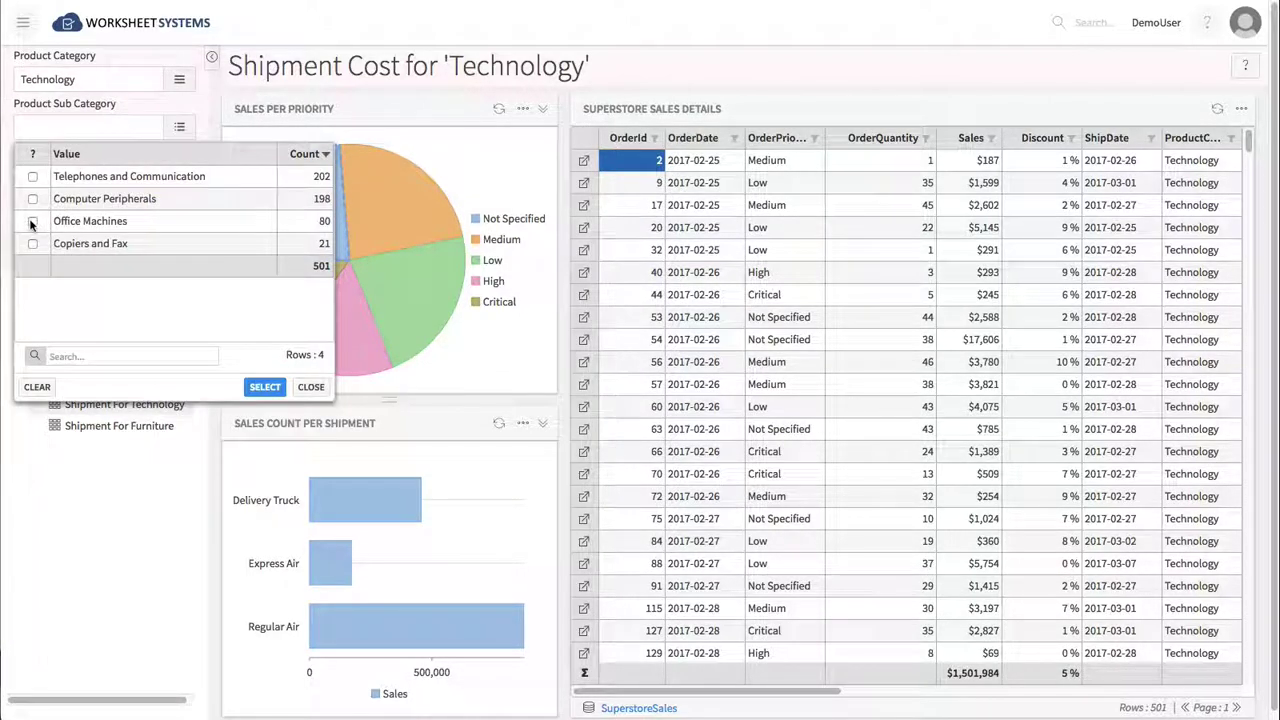
click(33, 221)
click(265, 387)
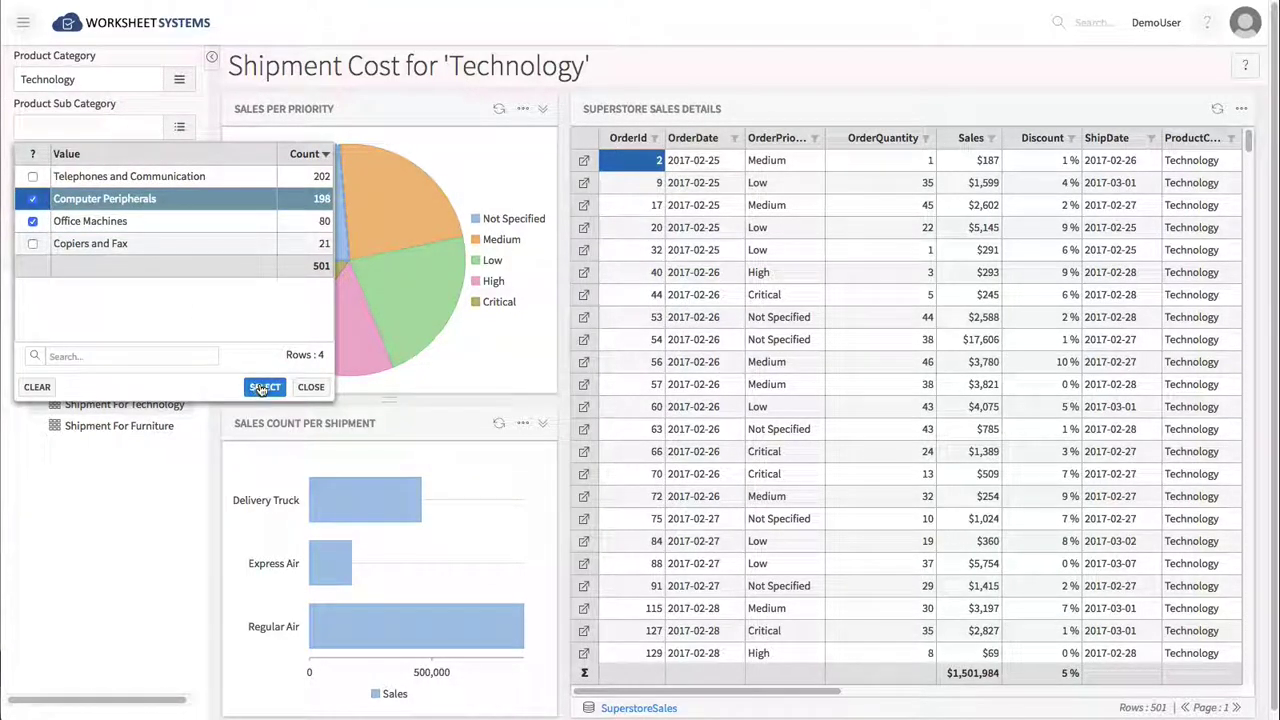
Filter by the product names Micro Innovations 104 Keyboard, US Robotics 56K V.92 External Faxmodem and Canon MP41DH Printing Calculator.
click(179, 177)
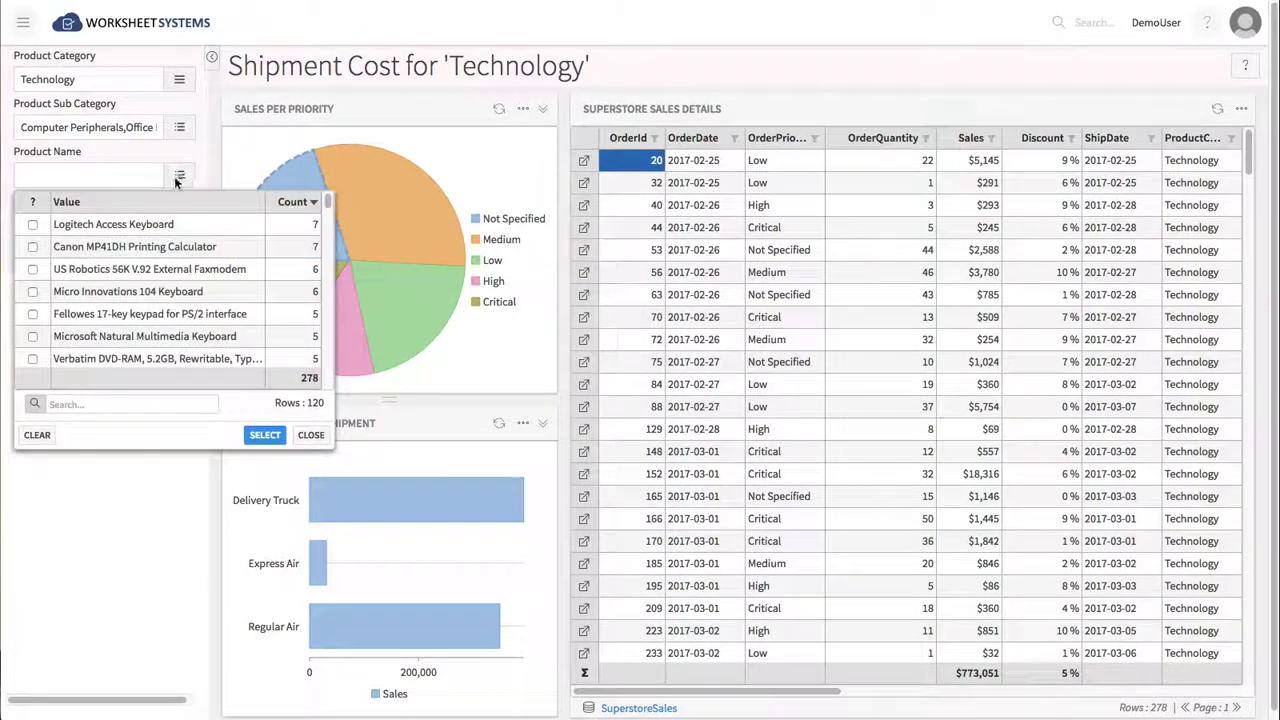
click(32, 291)
click(32, 269)
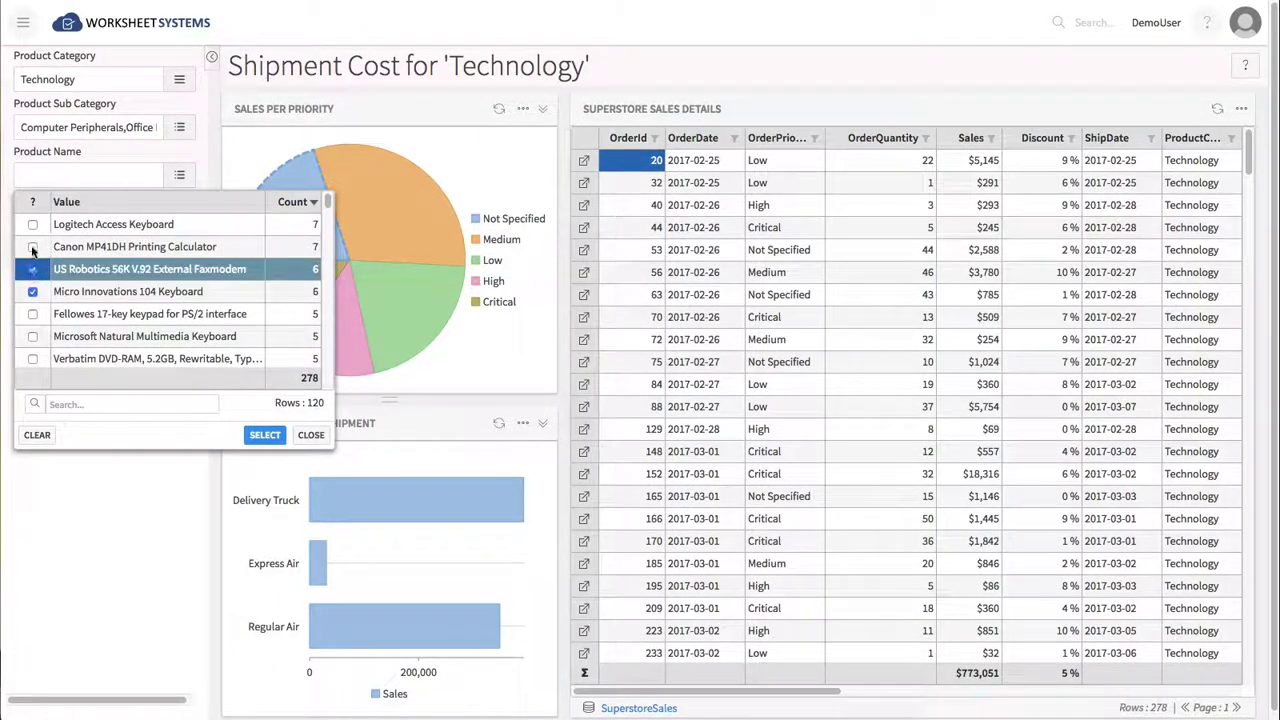
click(32, 246)
click(265, 435)
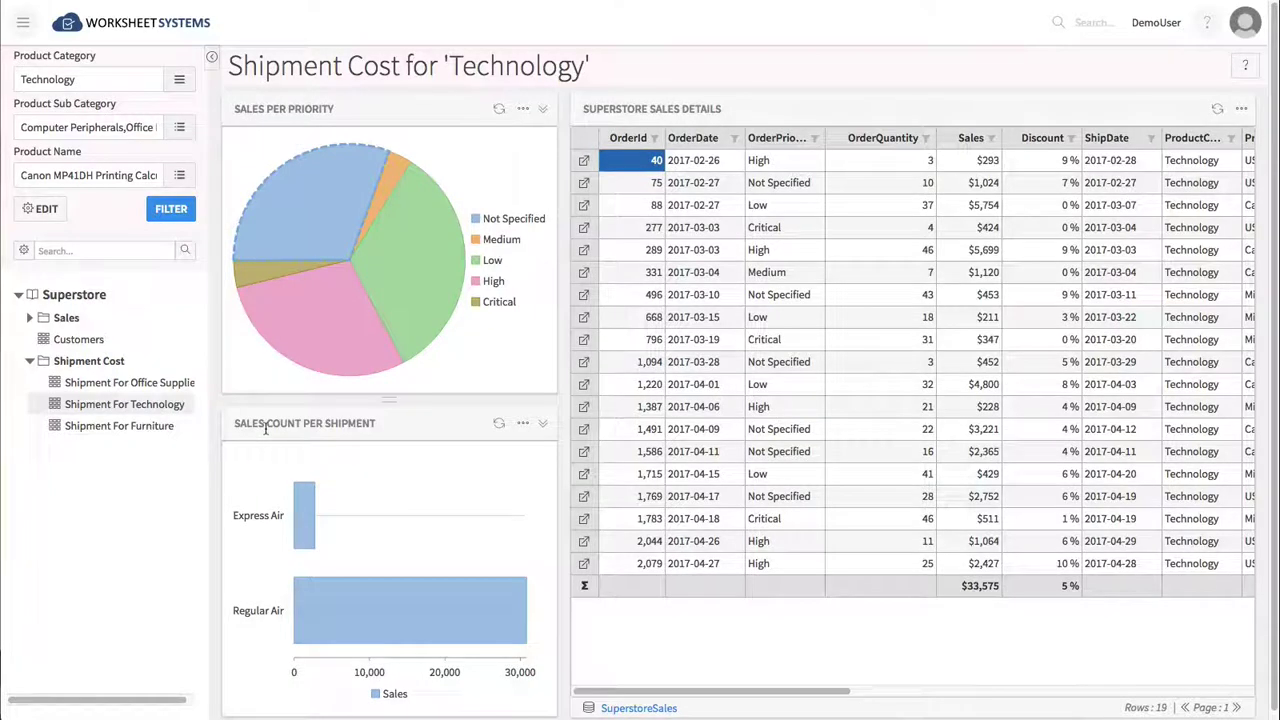